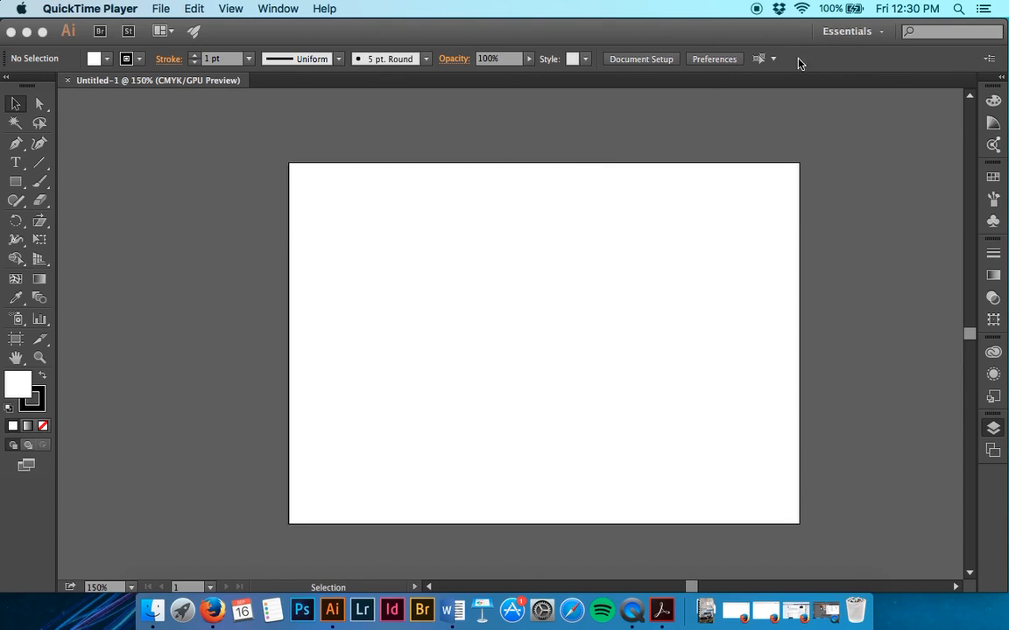
Reset the Essentials workspace and collapse the Libraries panel
click(881, 34)
click(882, 34)
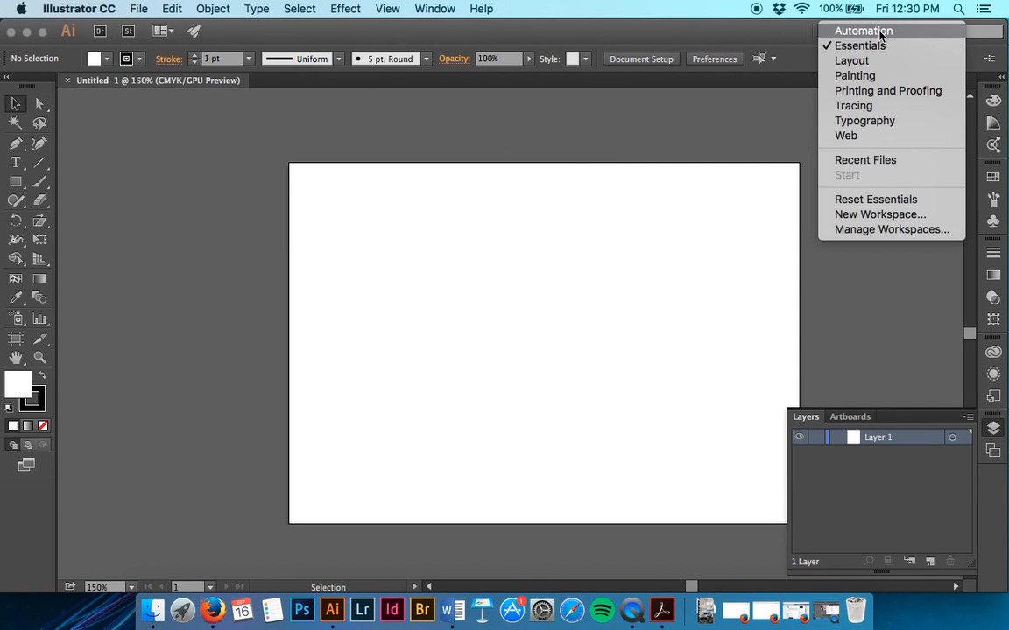
click(847, 199)
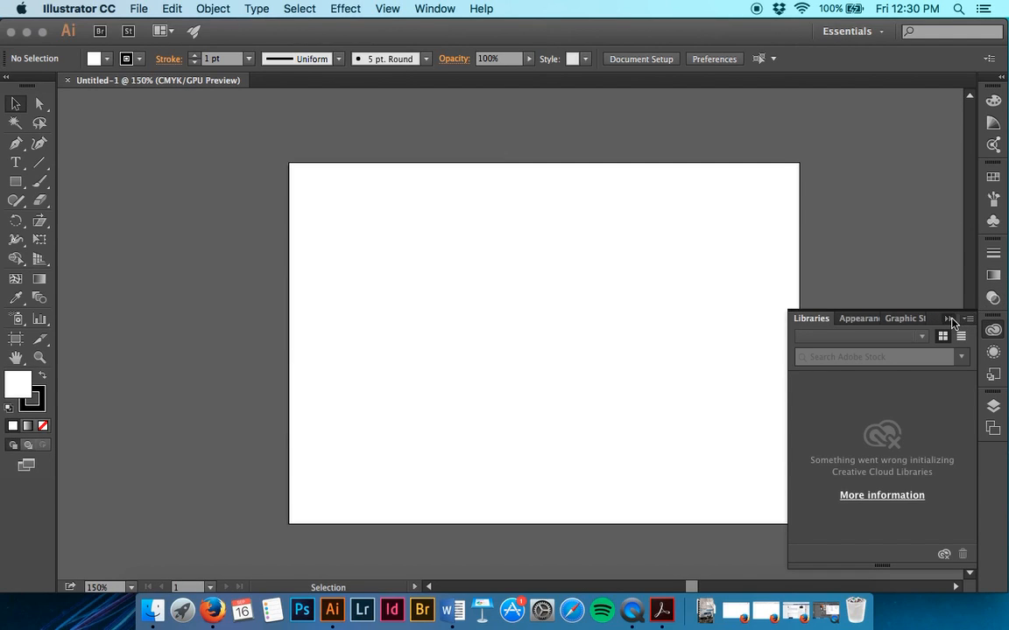
click(951, 320)
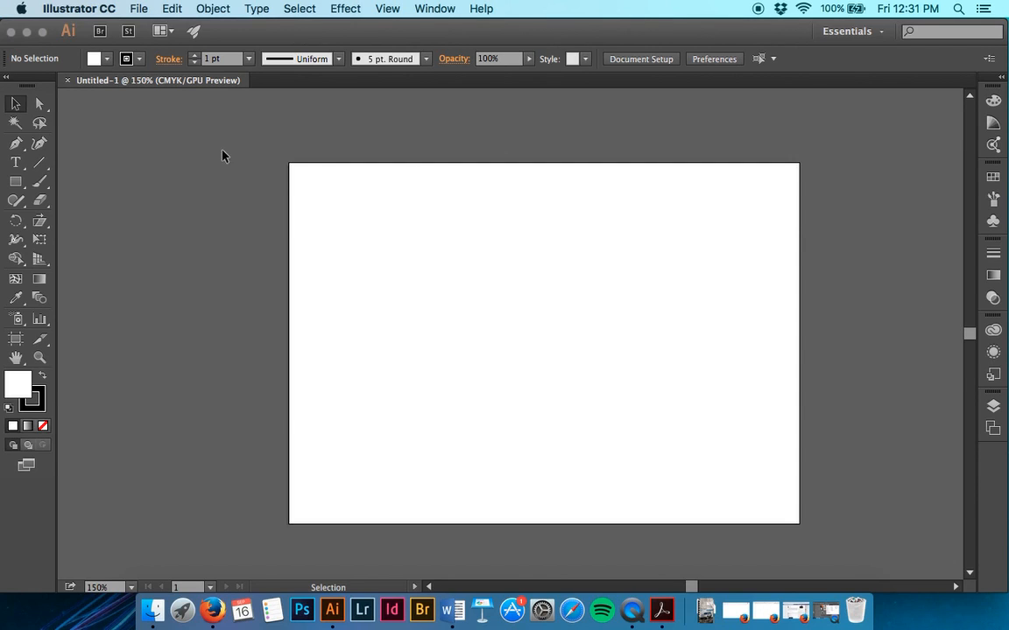
Draw a text frame across the artboard with the Type Tool, enter "Type words and symbols", and select the text
click(16, 163)
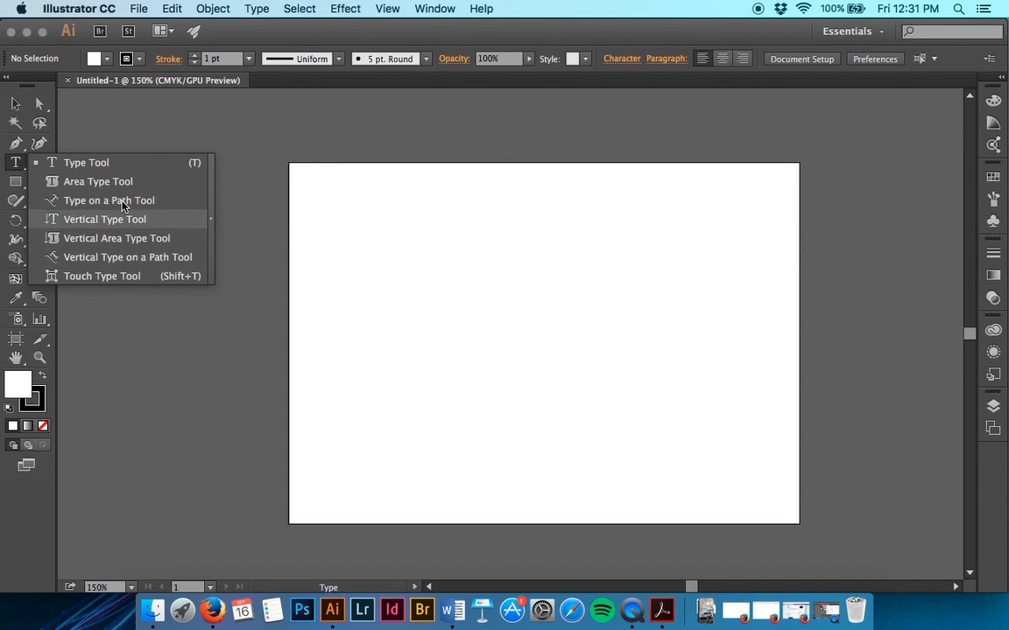
click(105, 163)
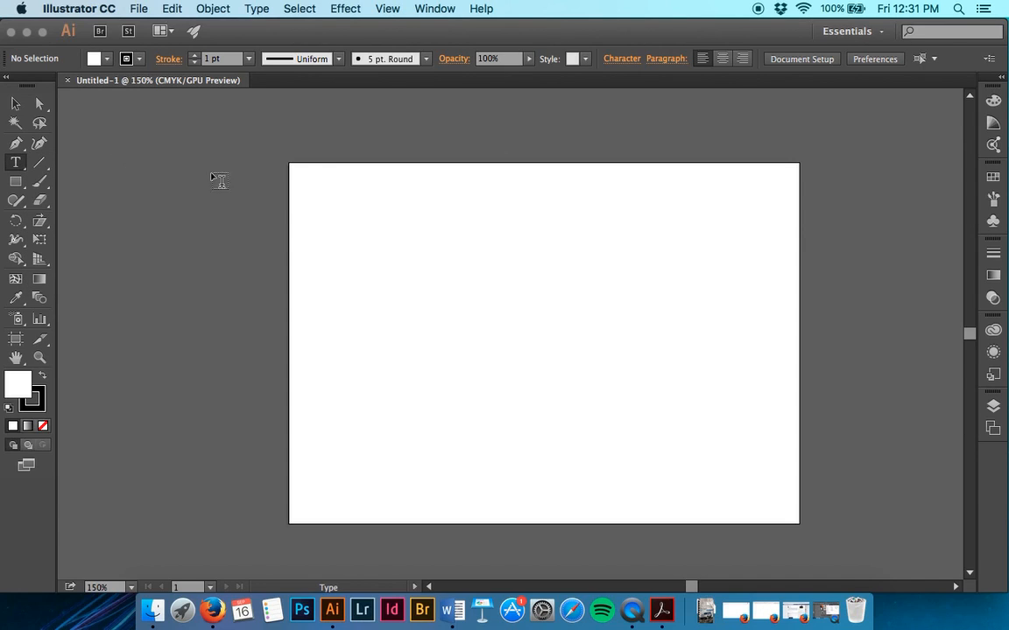
drag(323, 220, 692, 398)
text(Type words and symbols)
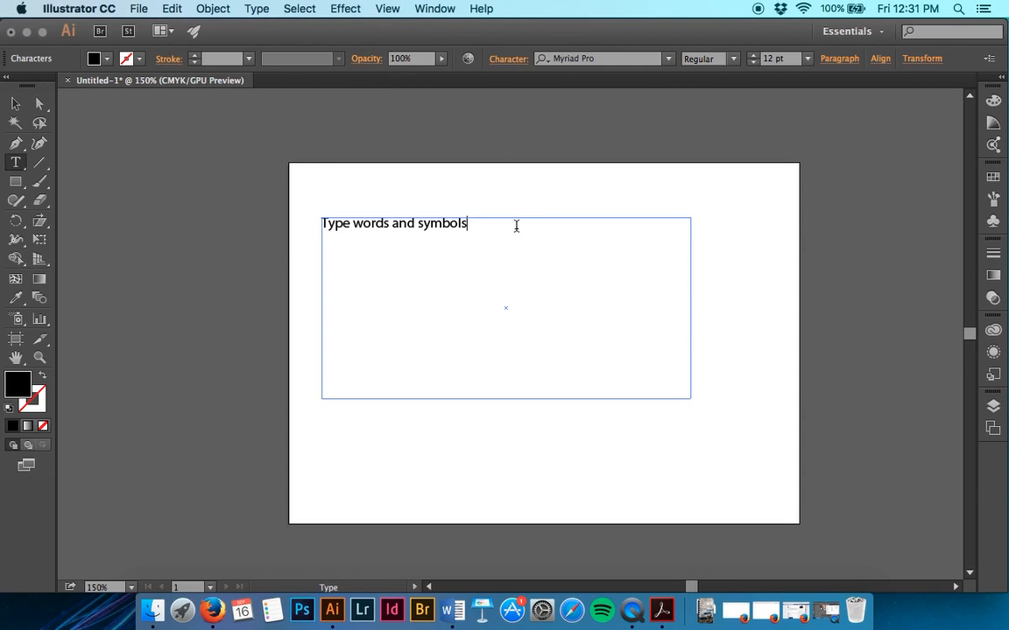
drag(468, 224, 294, 215)
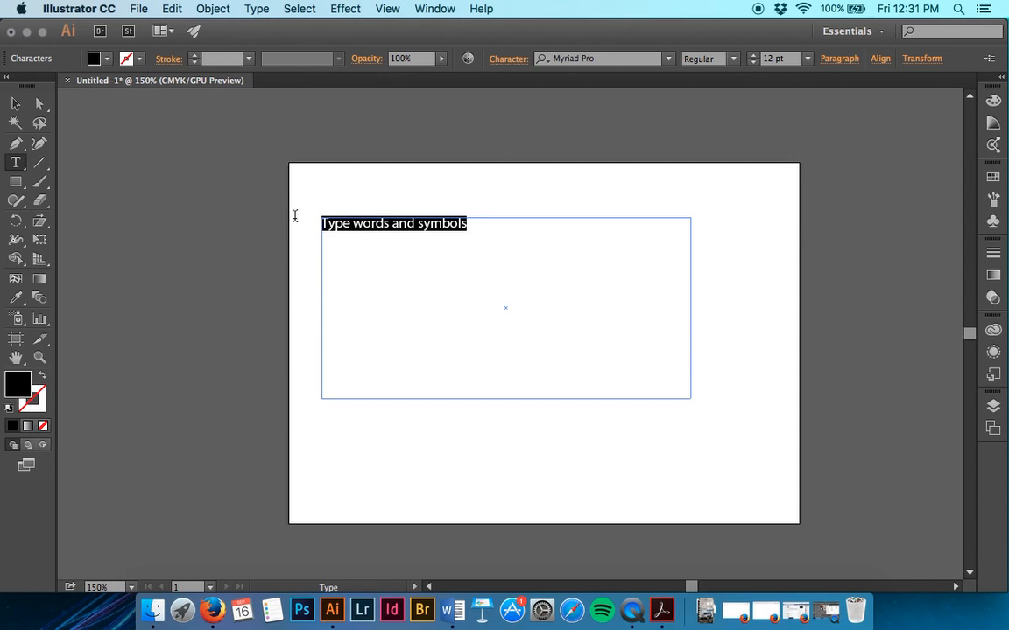
Try the fonts Airstream, Arial and Arial Rounded MT Bold on the selected text
click(668, 61)
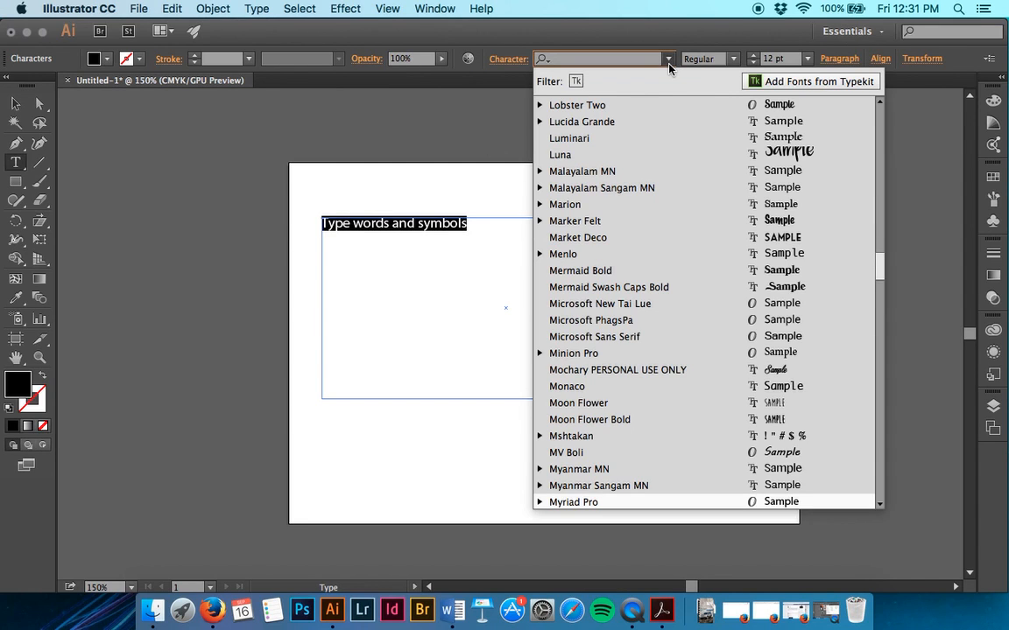
scroll(683, 210, up, 20)
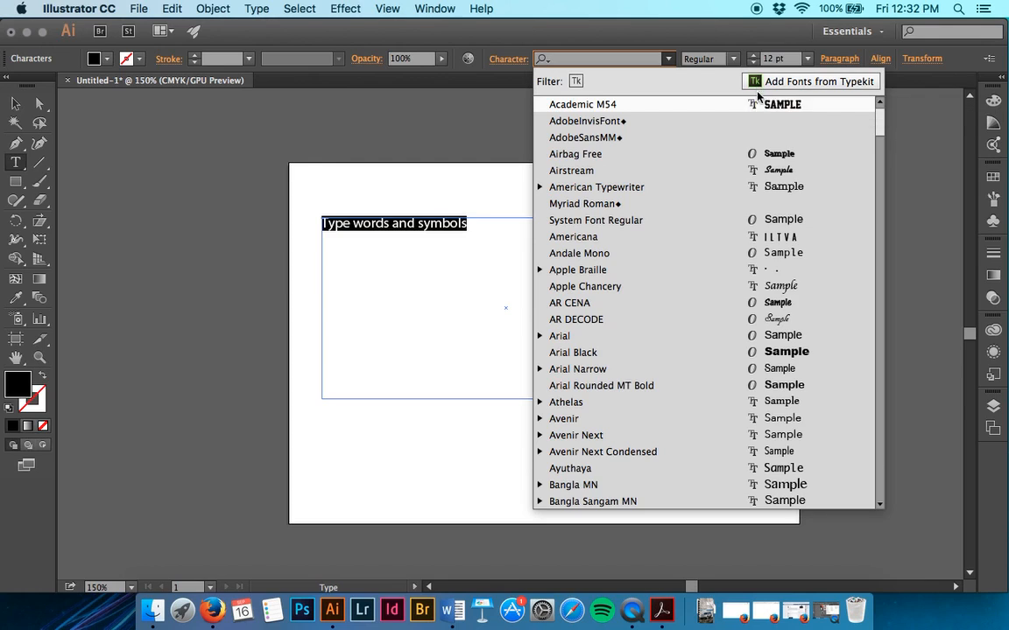
click(750, 169)
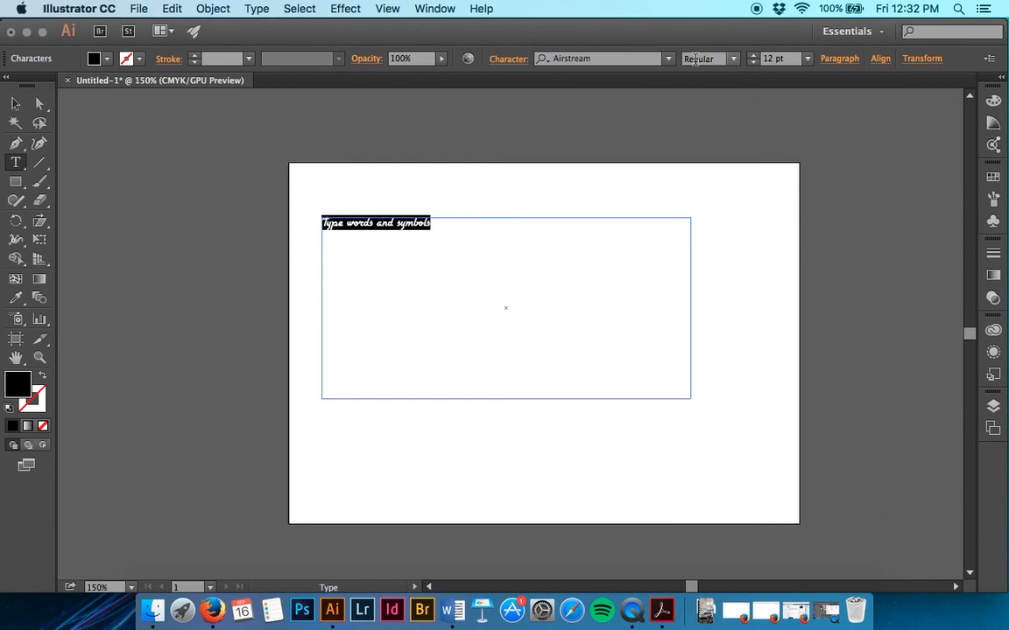
click(600, 58)
click(648, 306)
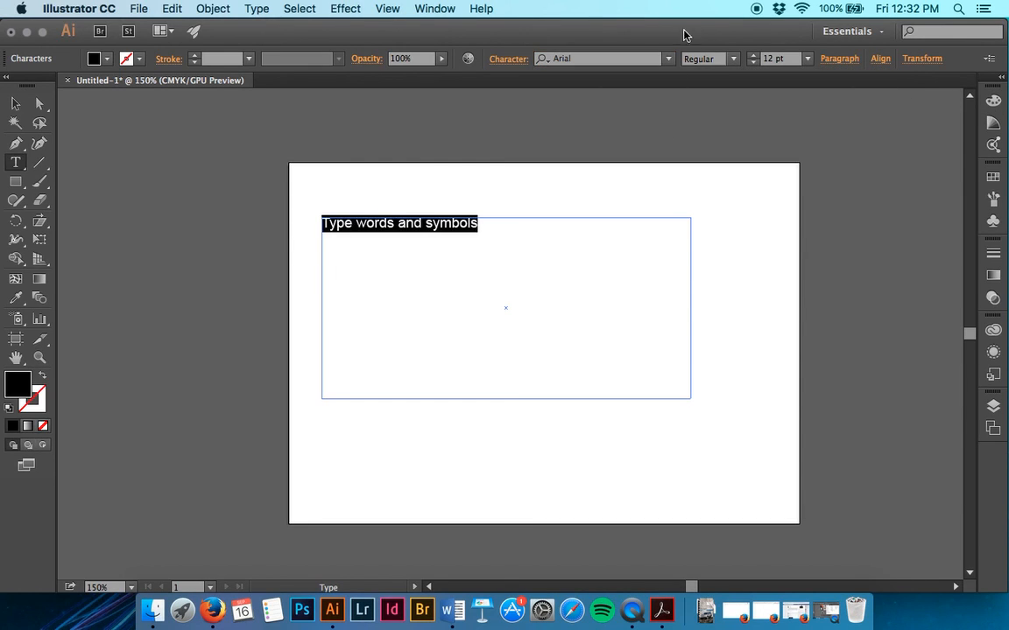
click(601, 58)
click(664, 387)
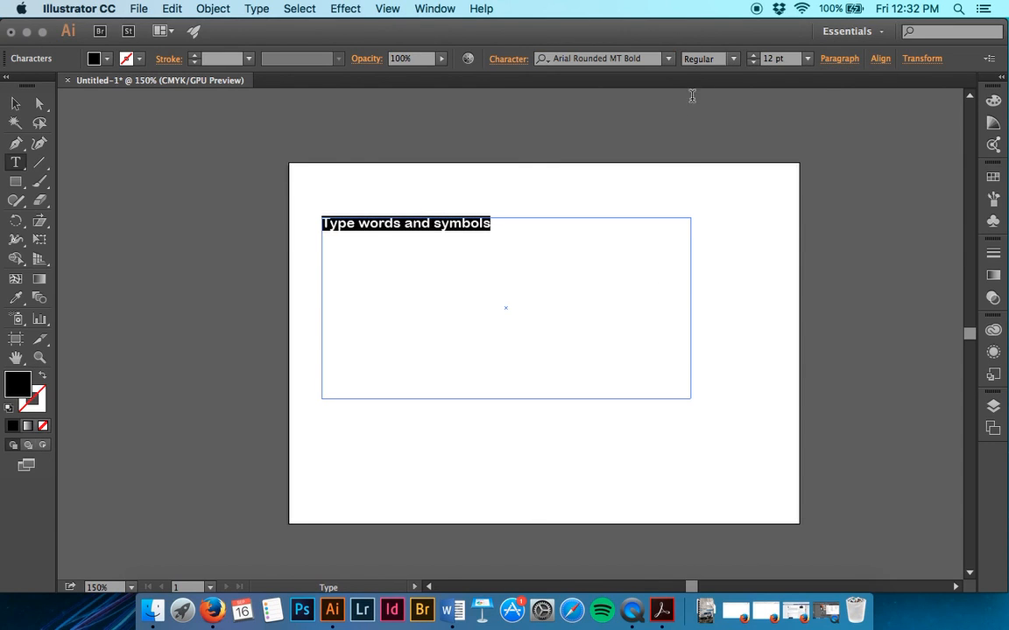
Change the selected text to the Birch Std font in its Regular style
click(600, 58)
scroll(638, 267, down, 4)
scroll(639, 267, down, 2)
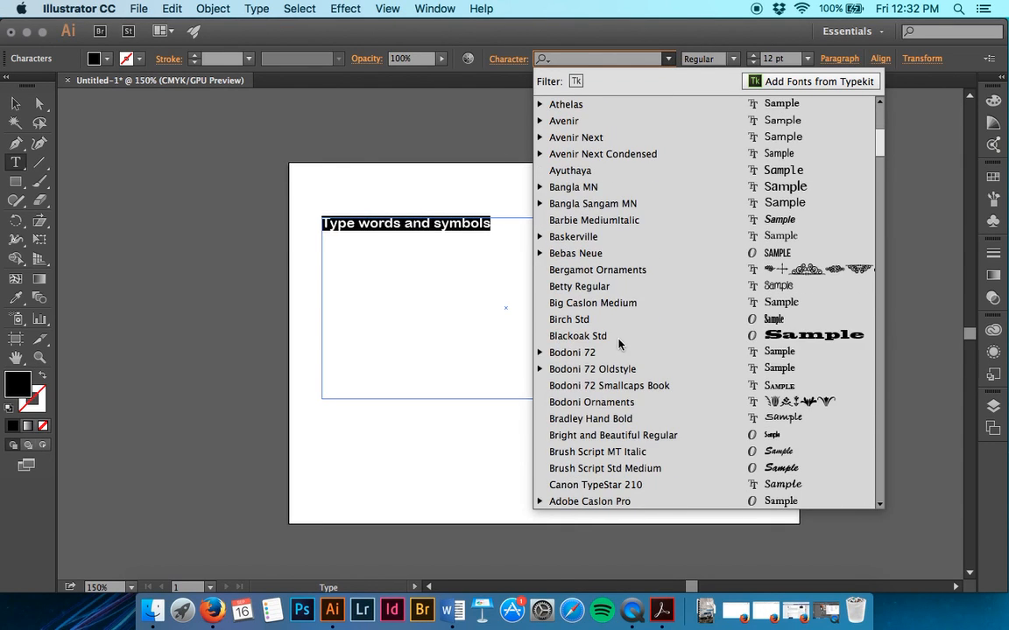
click(610, 320)
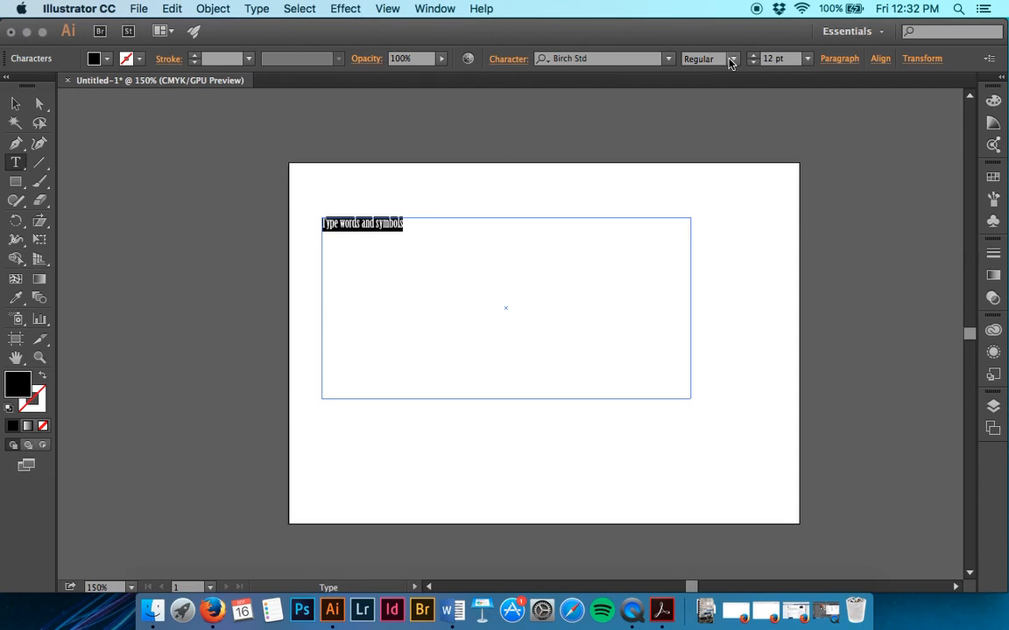
click(734, 62)
click(726, 74)
Set the font to Baskerville and try its Italic, SemiBold, SemiBold Italic and Bold styles, ending on Bold Italic
click(667, 59)
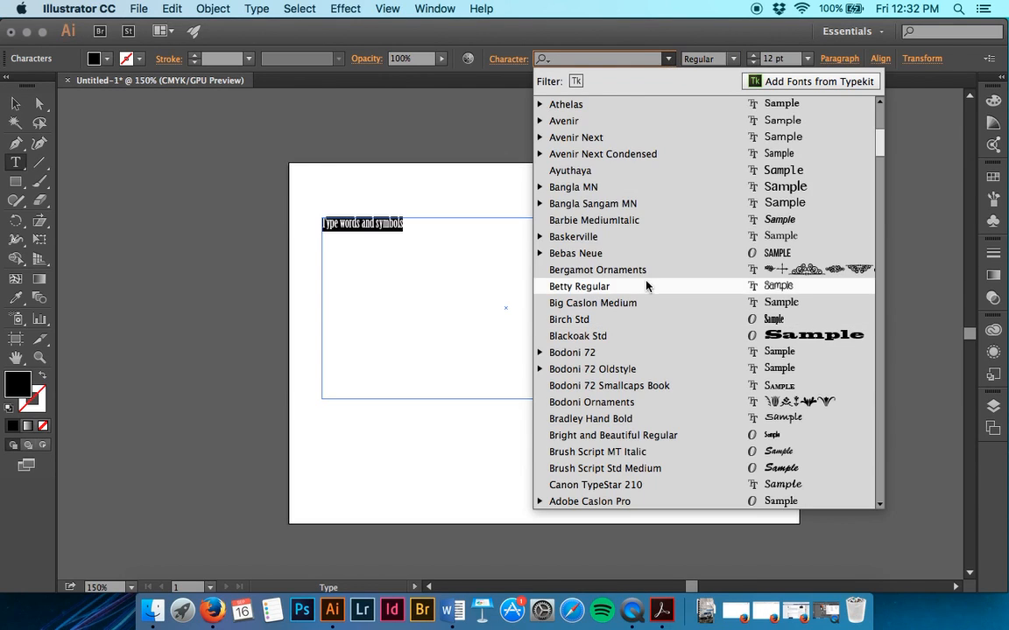
click(632, 241)
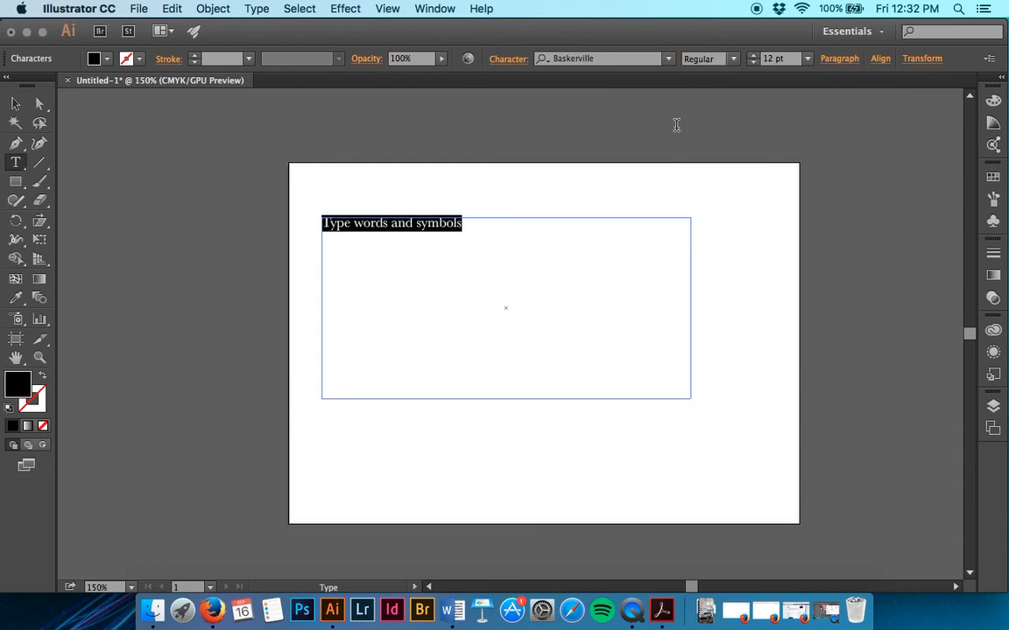
click(731, 60)
click(731, 93)
click(732, 59)
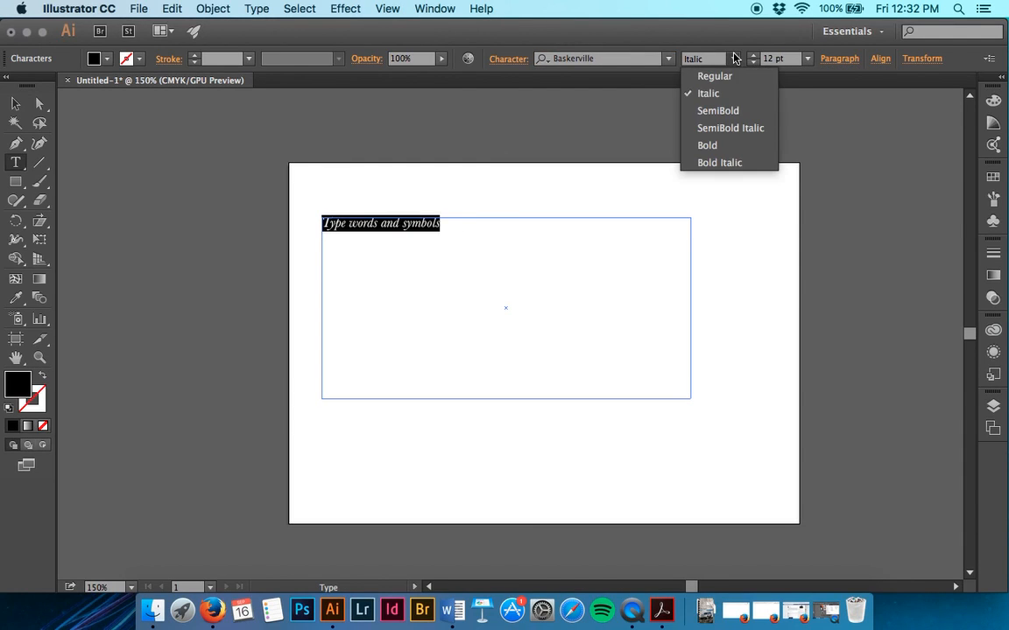
click(733, 106)
click(732, 59)
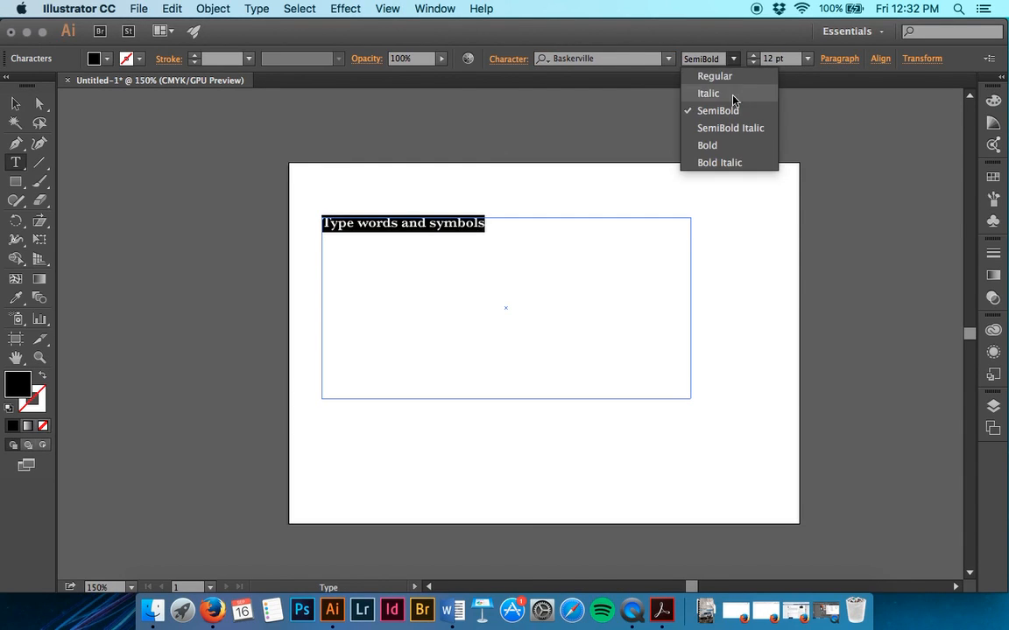
click(732, 124)
click(732, 59)
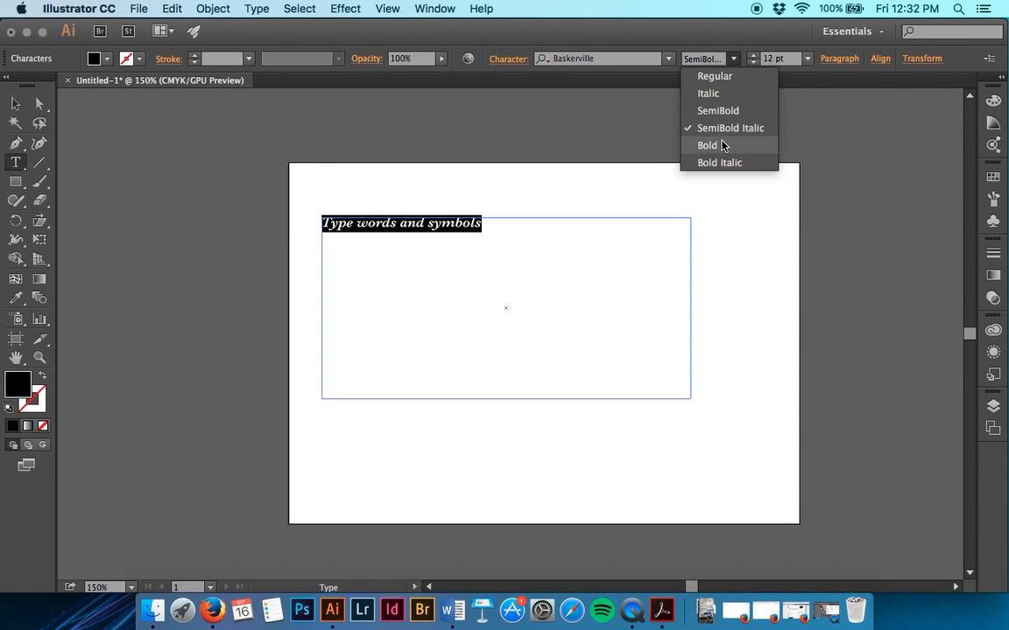
click(722, 144)
click(732, 59)
click(730, 162)
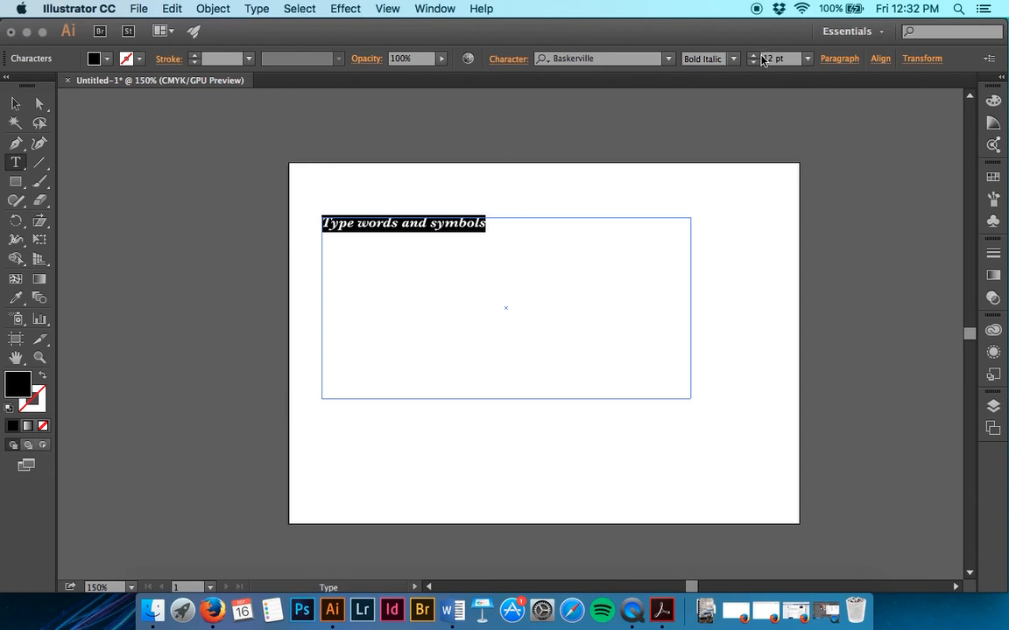
Increase the selected text's font size in 1 pt increments to 20 pt
click(753, 55)
click(754, 55)
click(753, 55)
click(754, 55)
click(754, 55)
click(754, 55)
click(754, 55)
click(754, 56)
Set the selected text's font size to a custom value of 100 pt
click(809, 59)
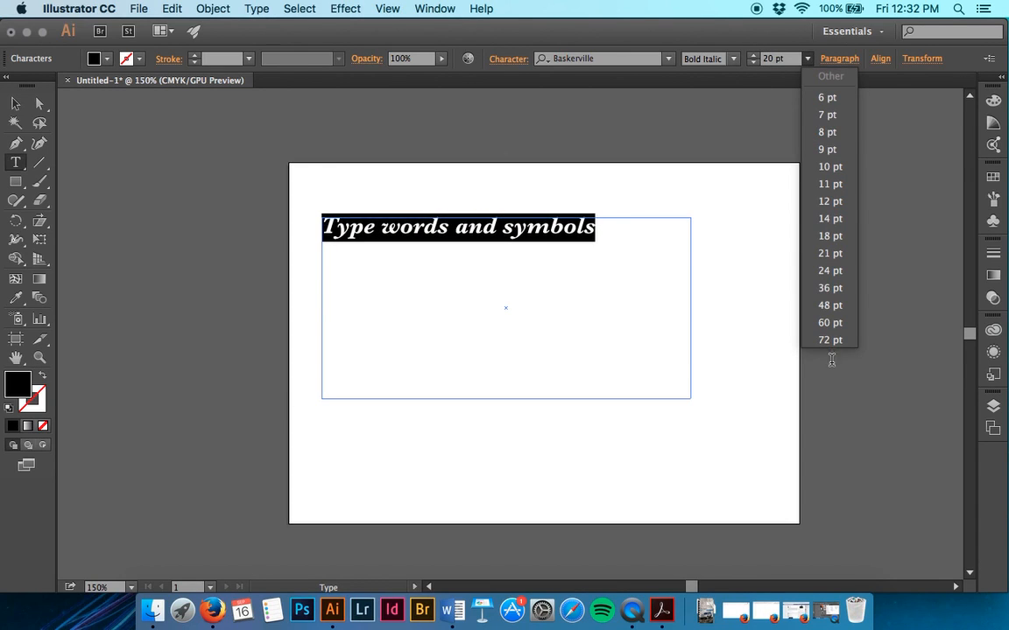
click(775, 58)
double_click(775, 57)
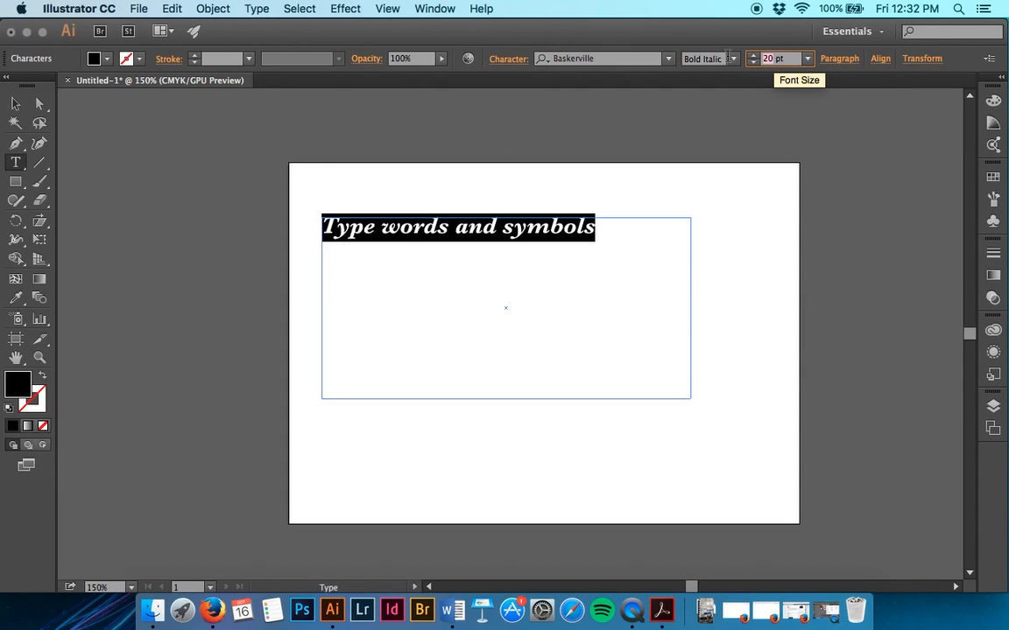
text(100)
key(Return)
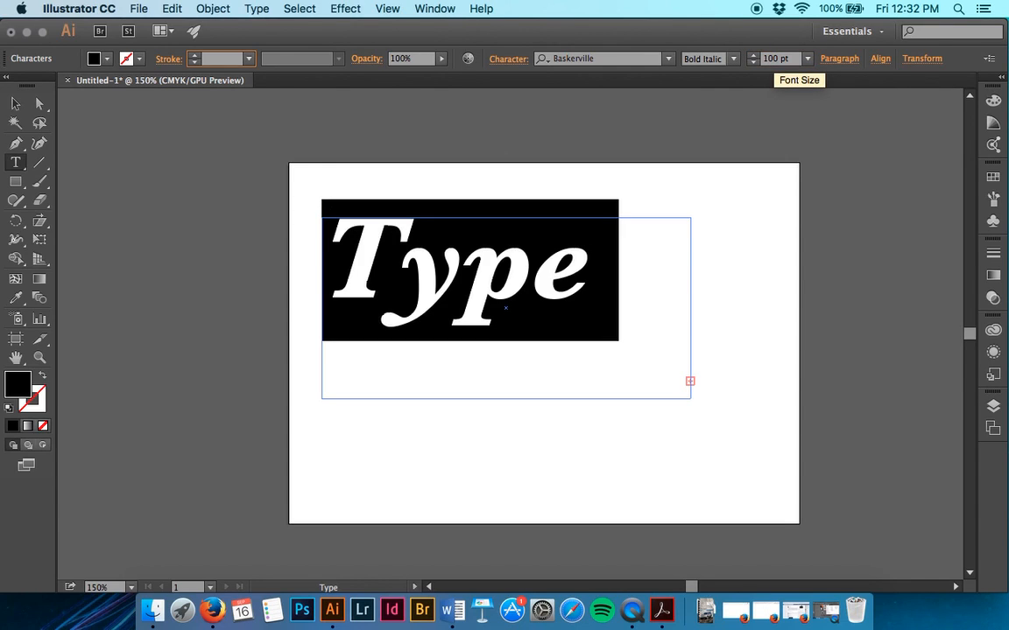
Set the font size to the preset 24 pt and reselect the whole line of text
click(807, 58)
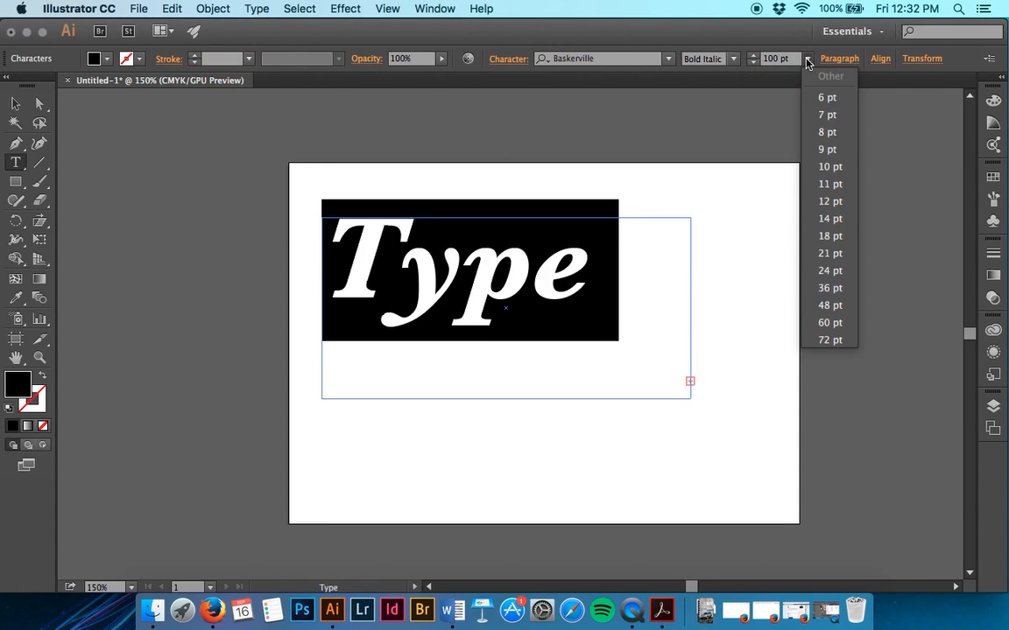
click(830, 271)
click(664, 245)
drag(664, 245, 223, 95)
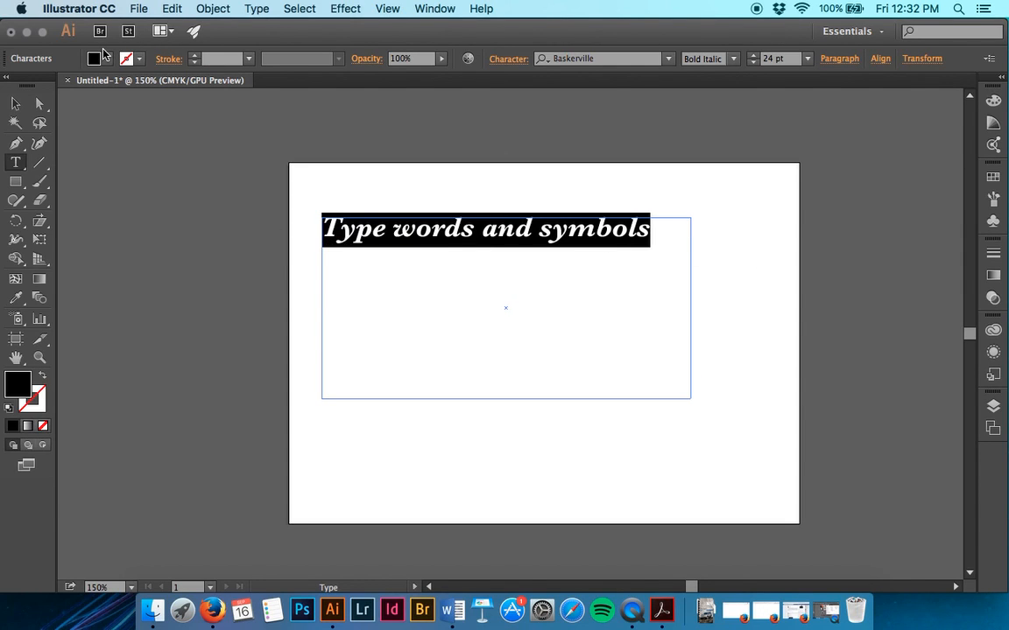
Try teal, tan and brown ornamental pattern swatches as the text fill
click(96, 59)
click(128, 98)
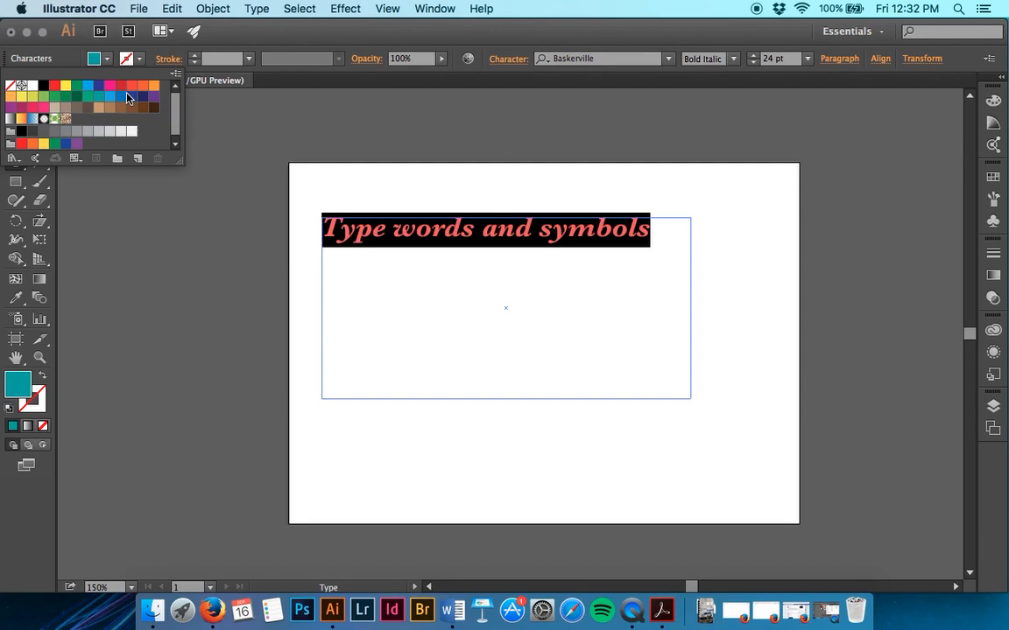
click(46, 135)
click(58, 118)
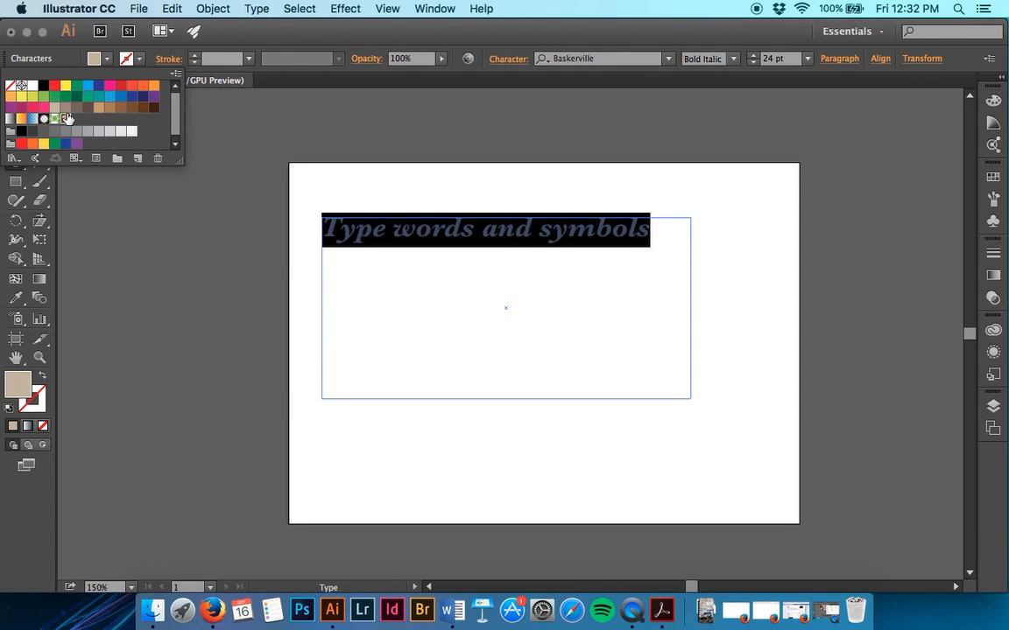
click(67, 118)
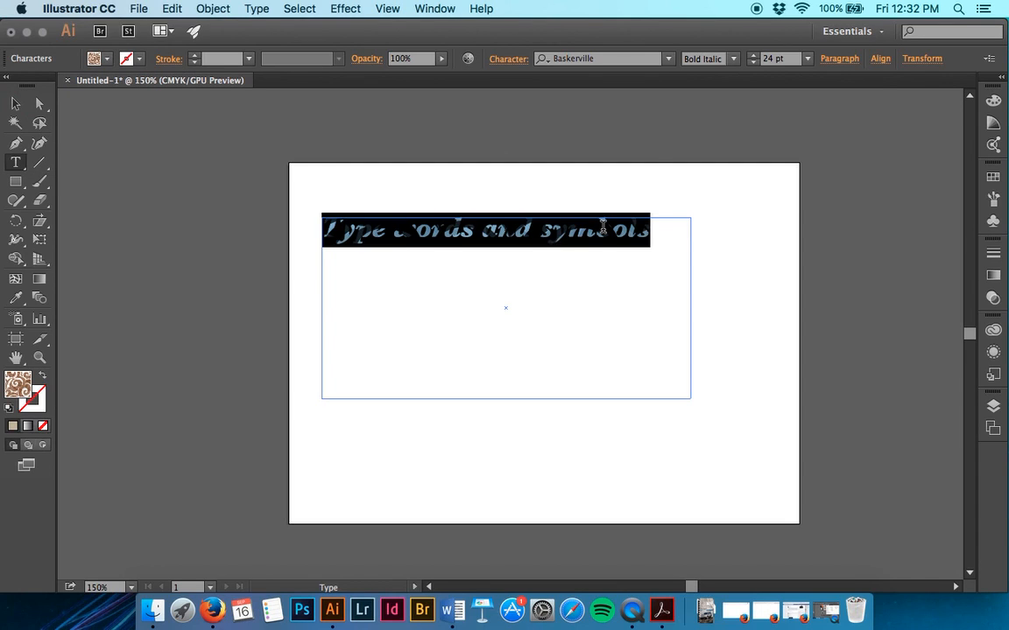
key(super+h)
key(super+h)
Apply the yellow-orange gradient swatch as the text fill and deselect the text
click(95, 56)
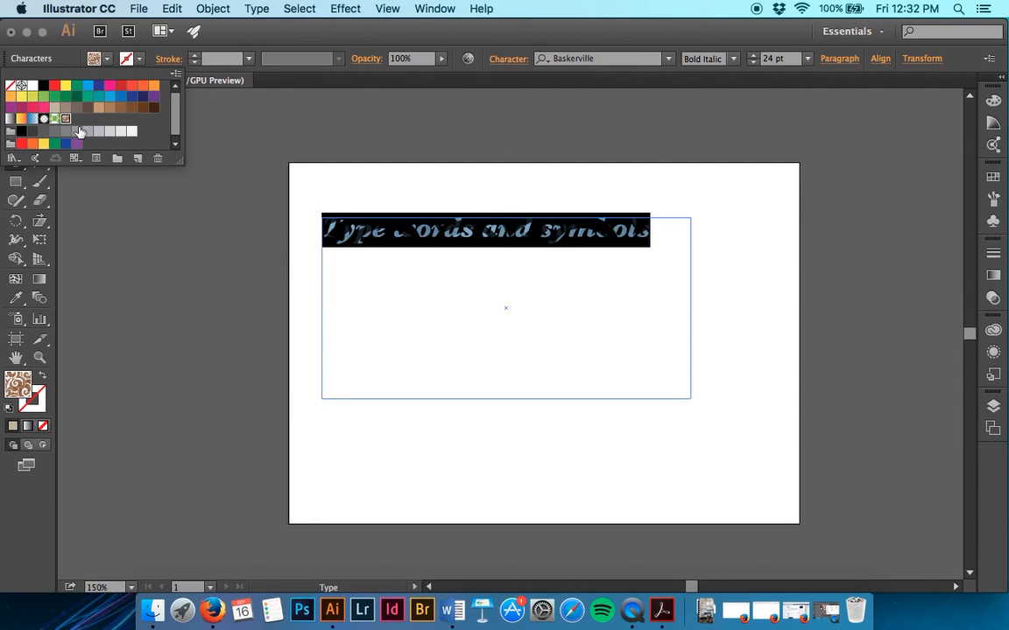
click(23, 120)
click(570, 268)
click(578, 254)
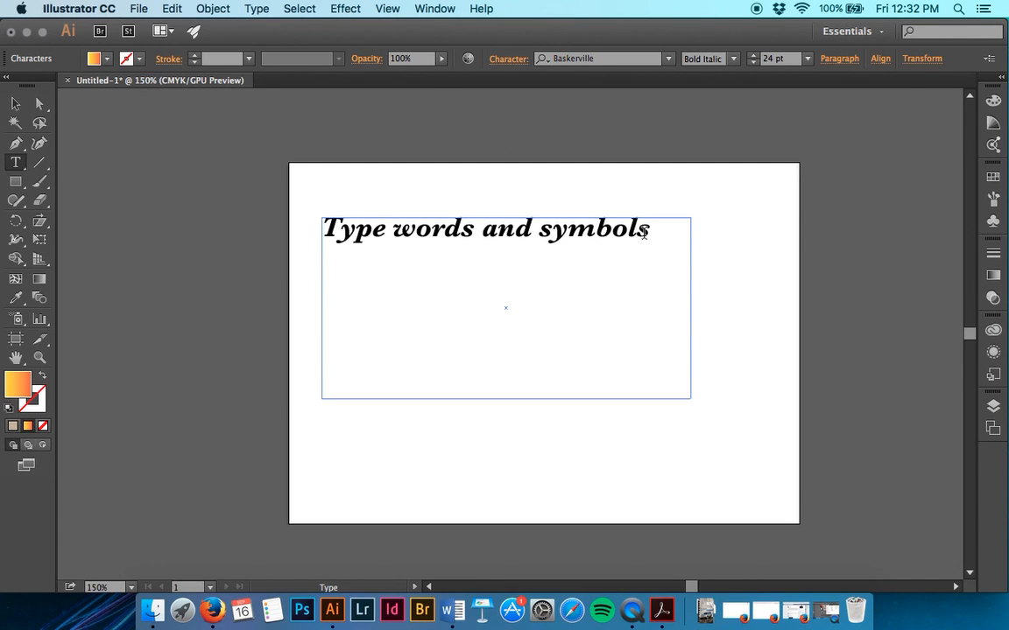
Give the whole line of text a bright blue fill and a brown stroke
drag(669, 229, 317, 233)
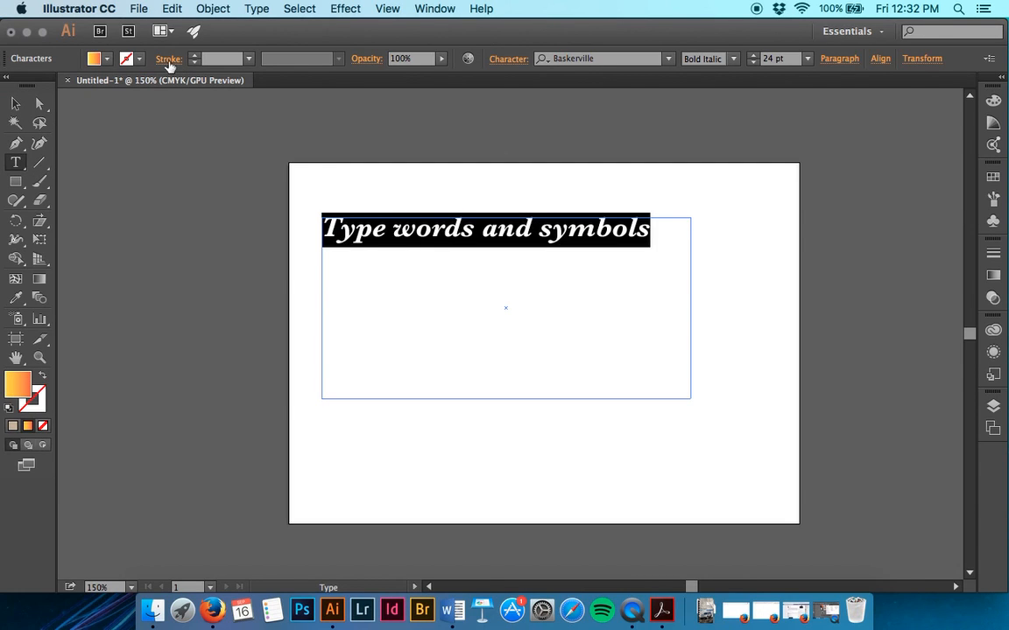
click(109, 59)
click(87, 85)
click(140, 60)
click(121, 106)
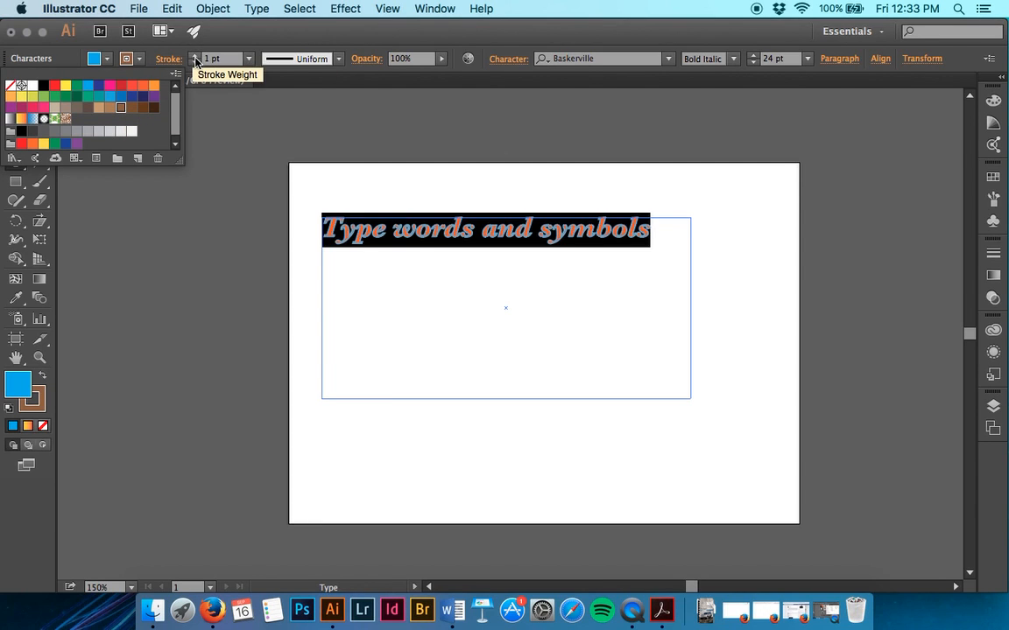
Increase the text's stroke weight to 6 pt and deselect the text
click(194, 59)
click(195, 60)
click(194, 59)
click(195, 59)
click(194, 60)
click(491, 237)
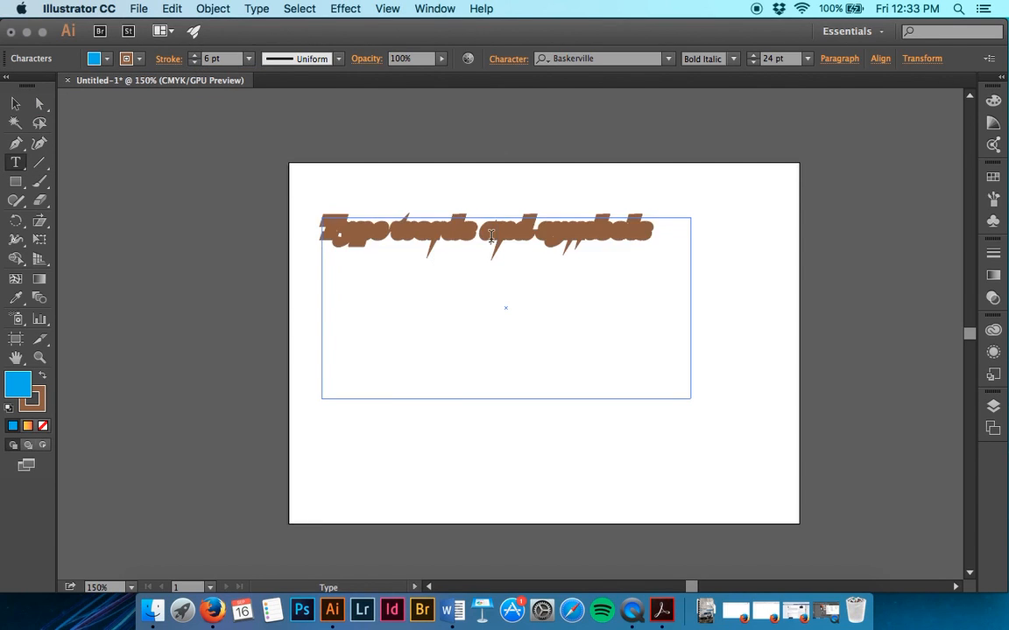
Reduce the stroke weight to 1 pt for all the text after the initial "T"
drag(668, 235, 340, 229)
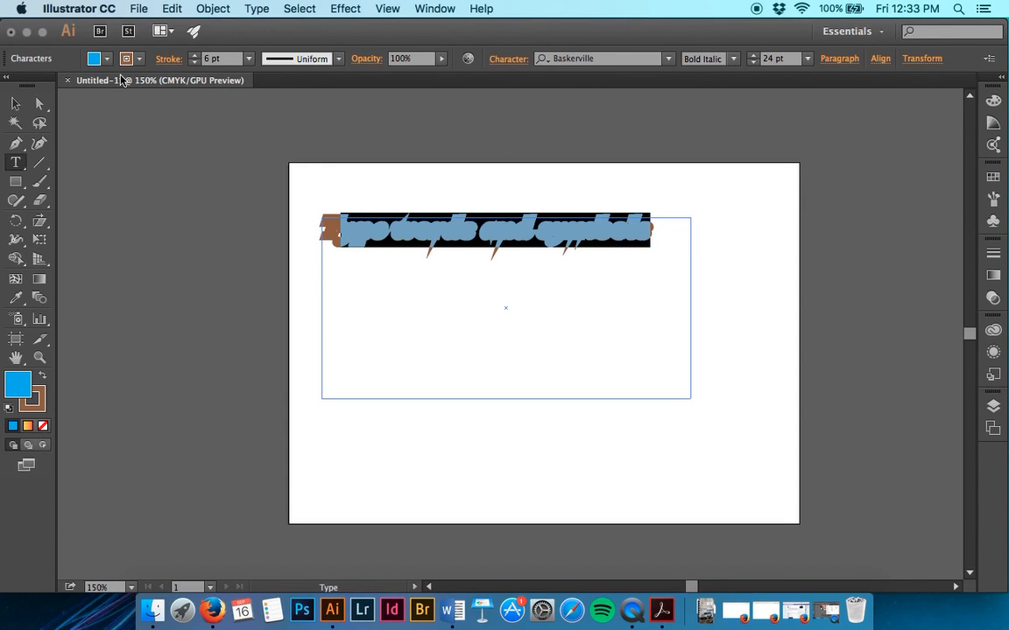
click(194, 64)
click(195, 64)
click(194, 64)
click(194, 64)
click(195, 64)
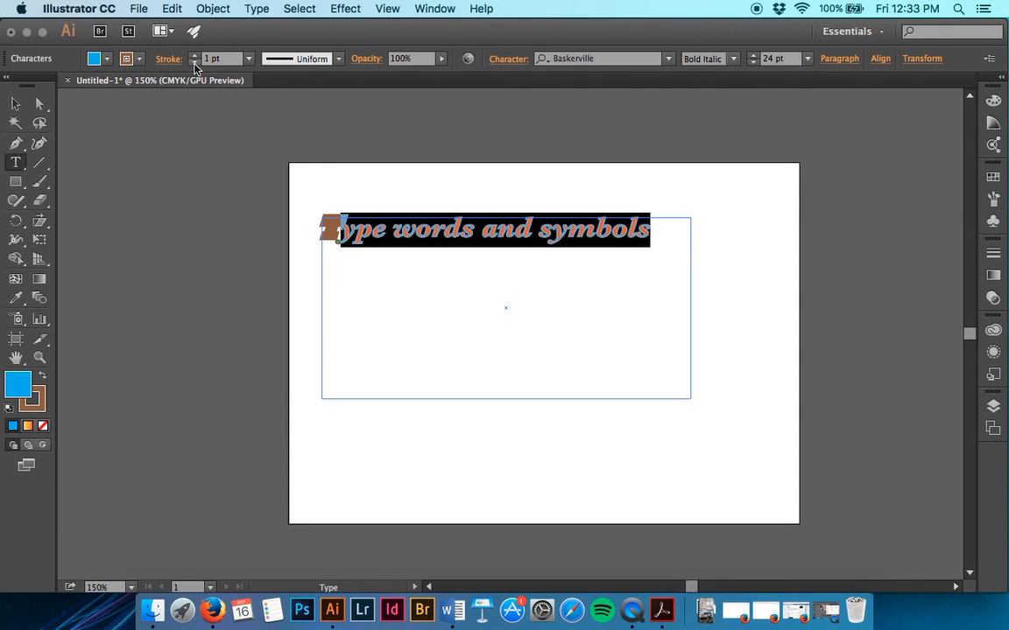
Give the selected text's stroke a round cap and a bevel corner, and deselect the text
click(172, 60)
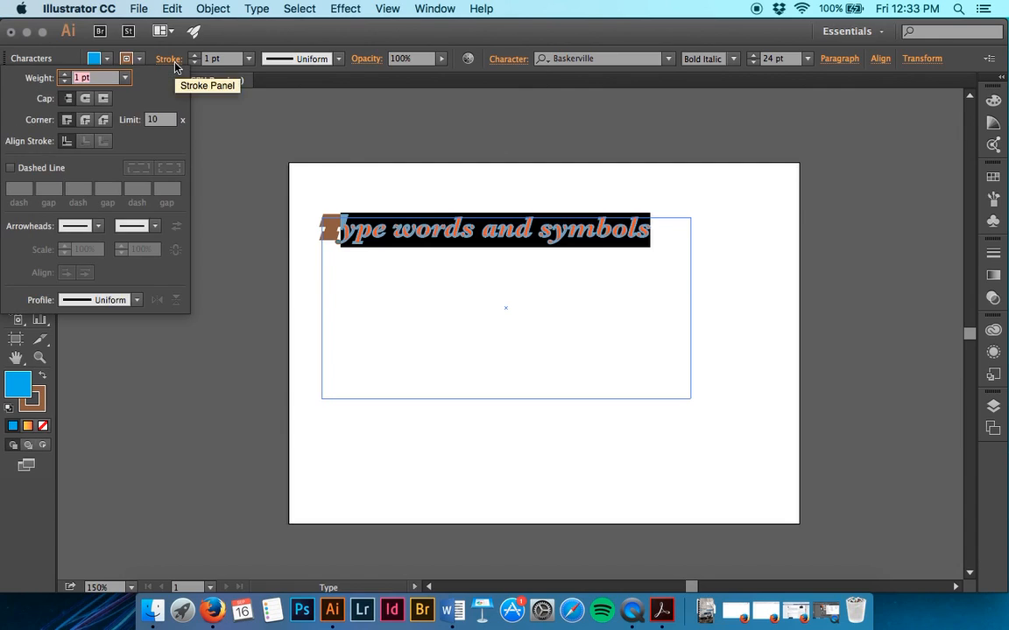
click(69, 98)
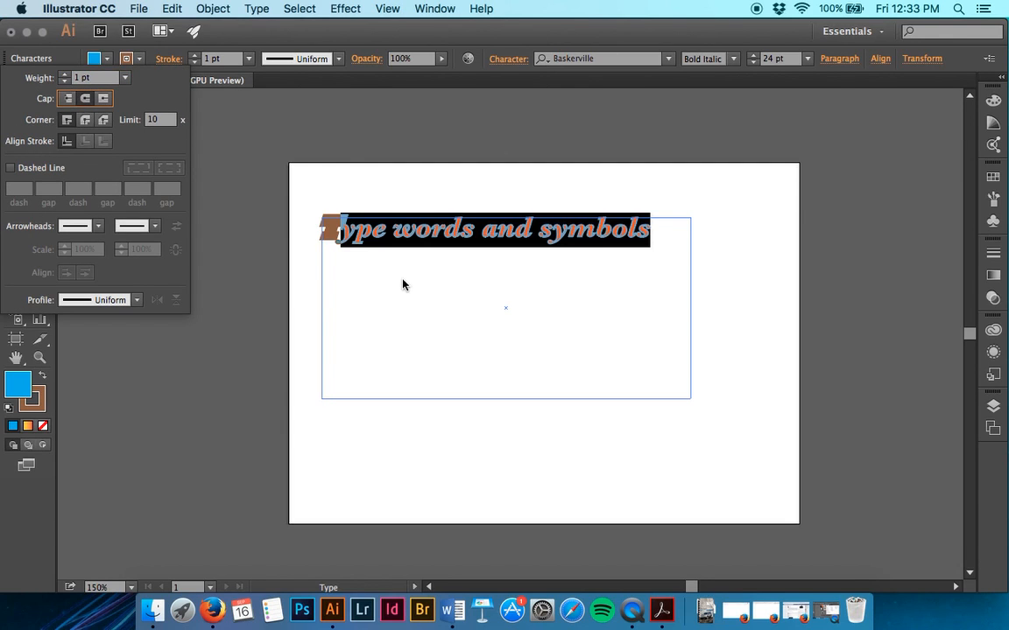
click(85, 119)
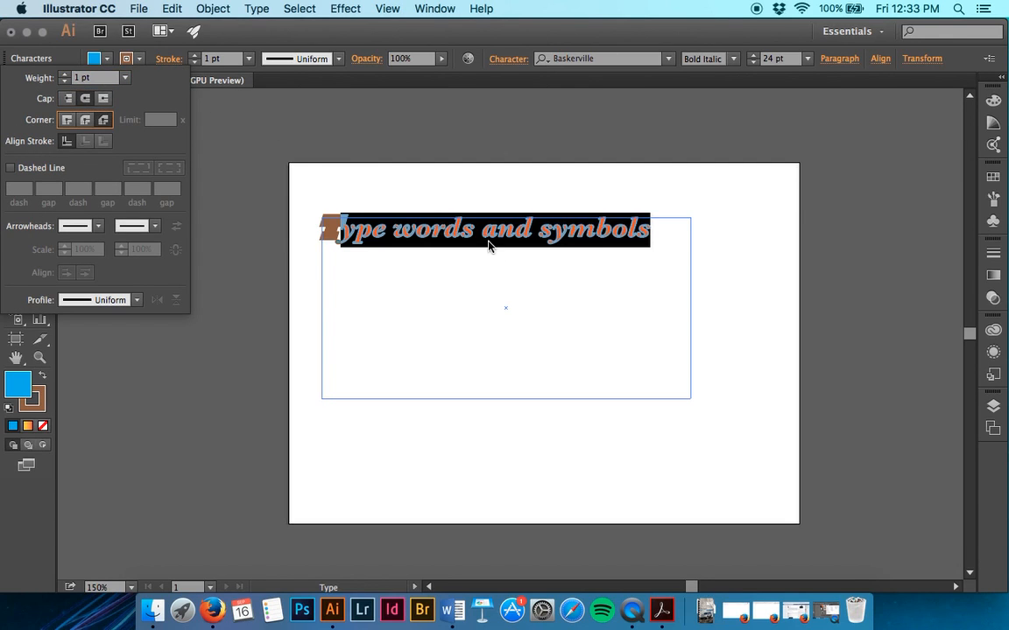
click(488, 247)
click(480, 232)
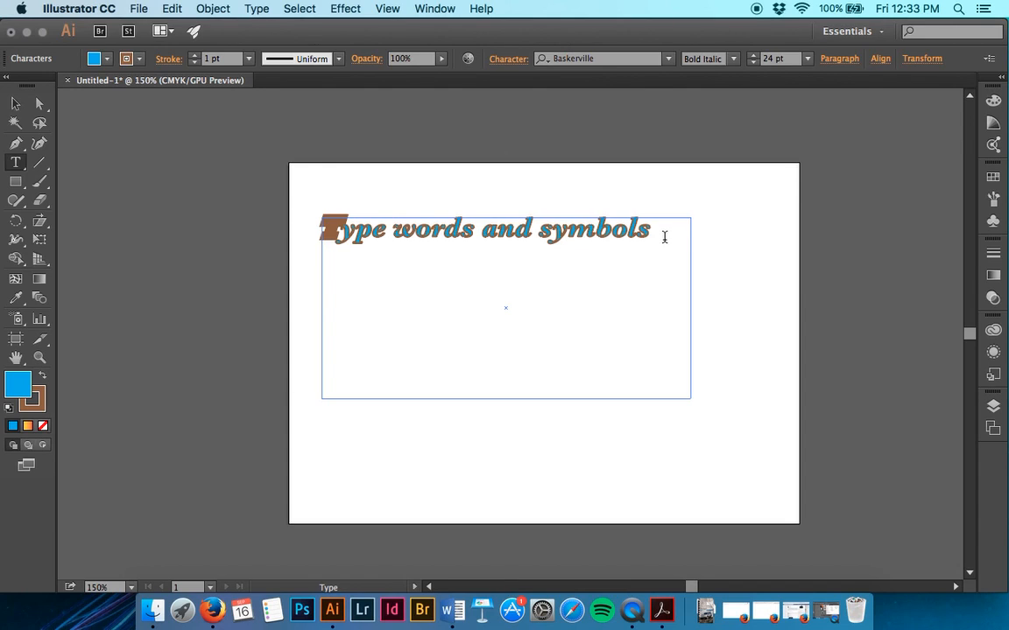
Set the stroke weight of the whole line, including the initial "T", to 1 pt and deselect the text
drag(664, 237, 248, 223)
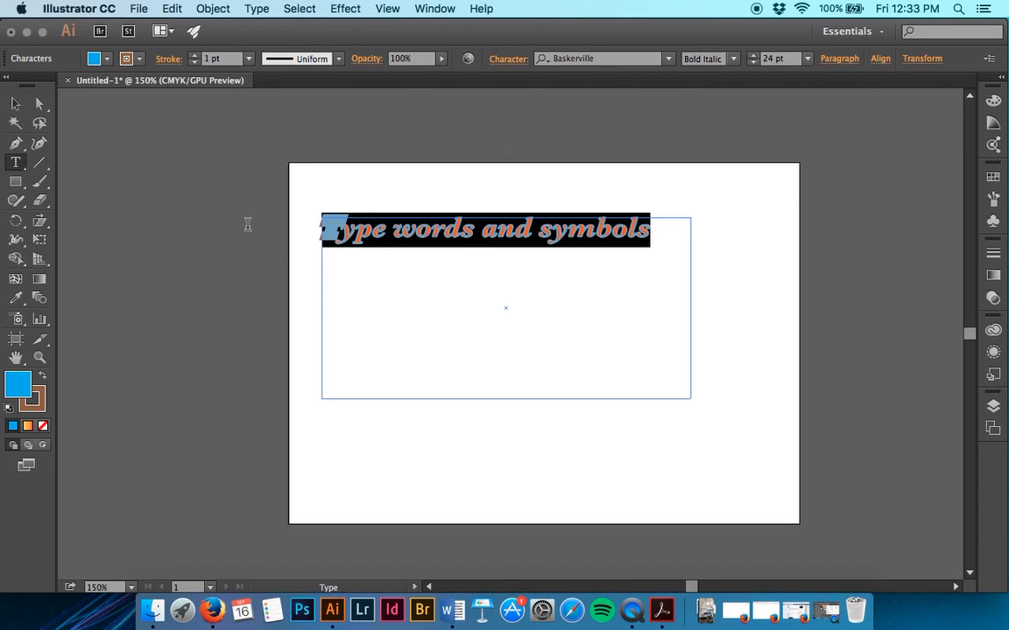
click(338, 58)
click(260, 188)
click(192, 58)
click(380, 244)
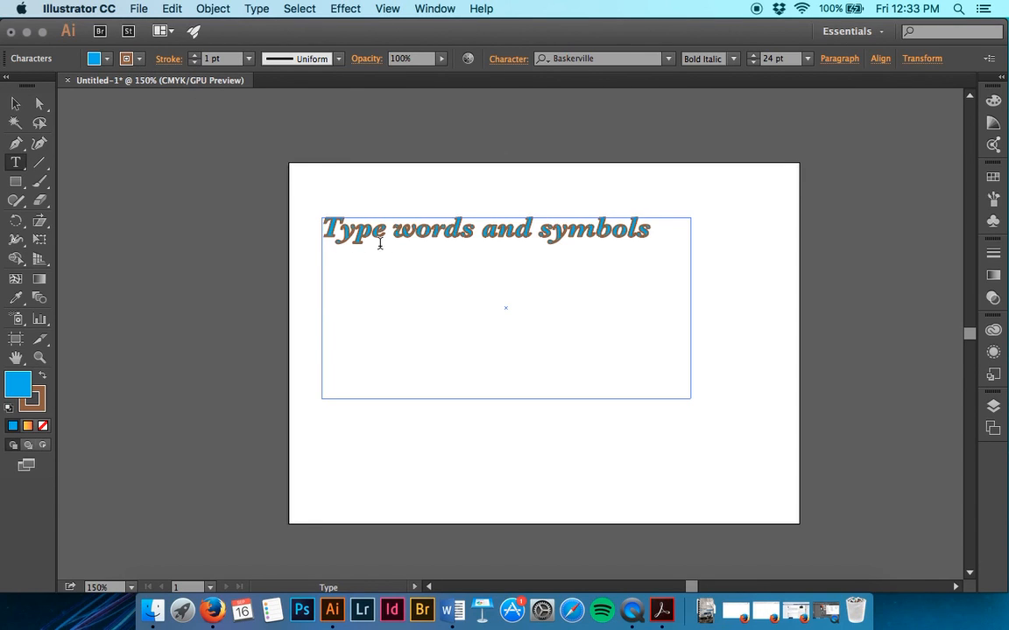
Delete all the text from the text box and deselect the empty box
drag(652, 239, 176, 164)
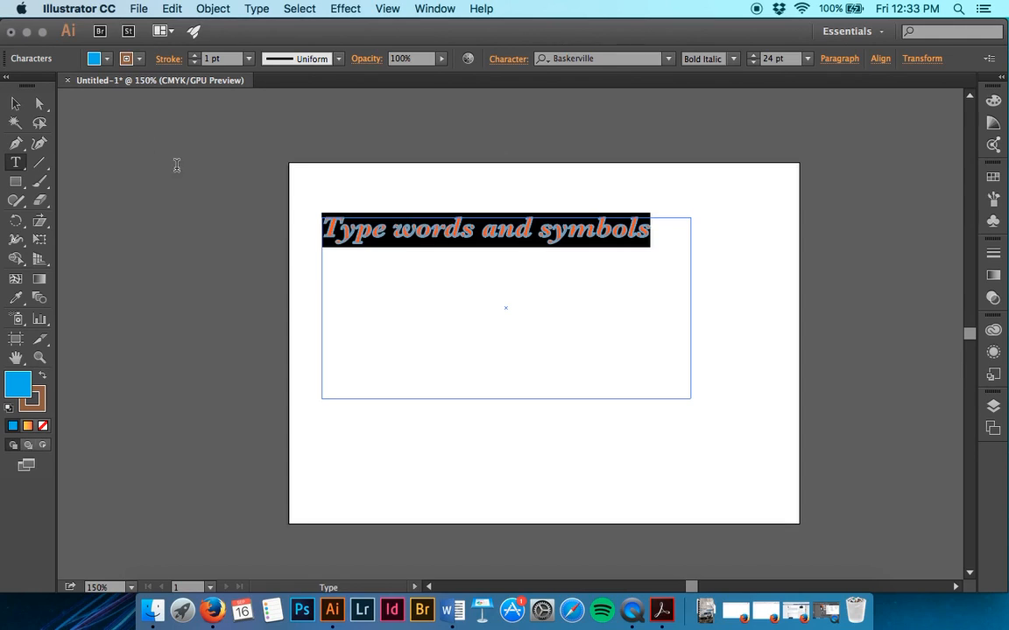
text(d)
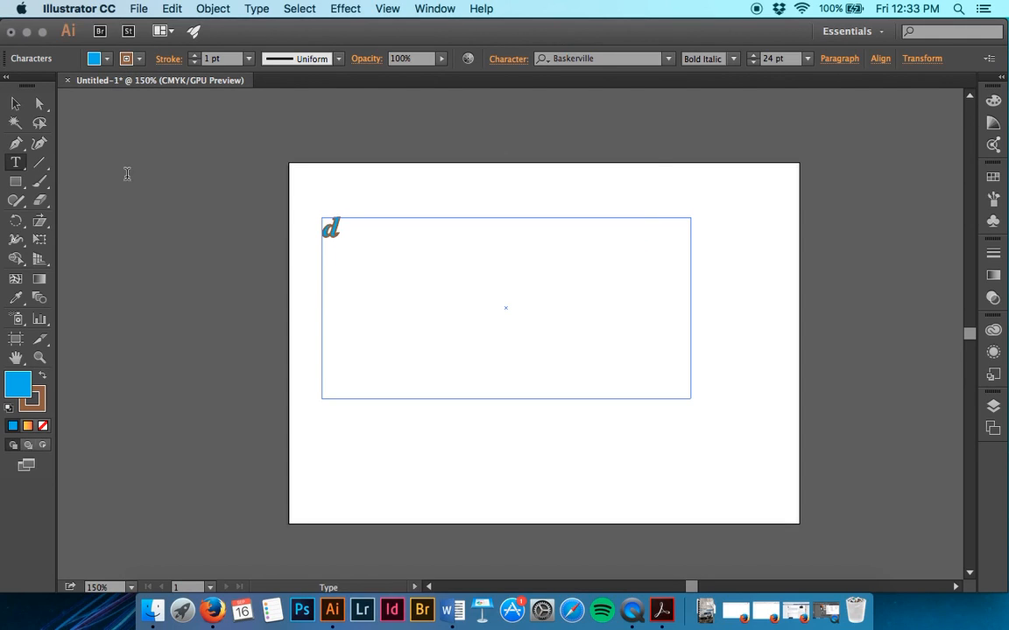
drag(342, 225, 209, 211)
key(BackSpace)
click(15, 104)
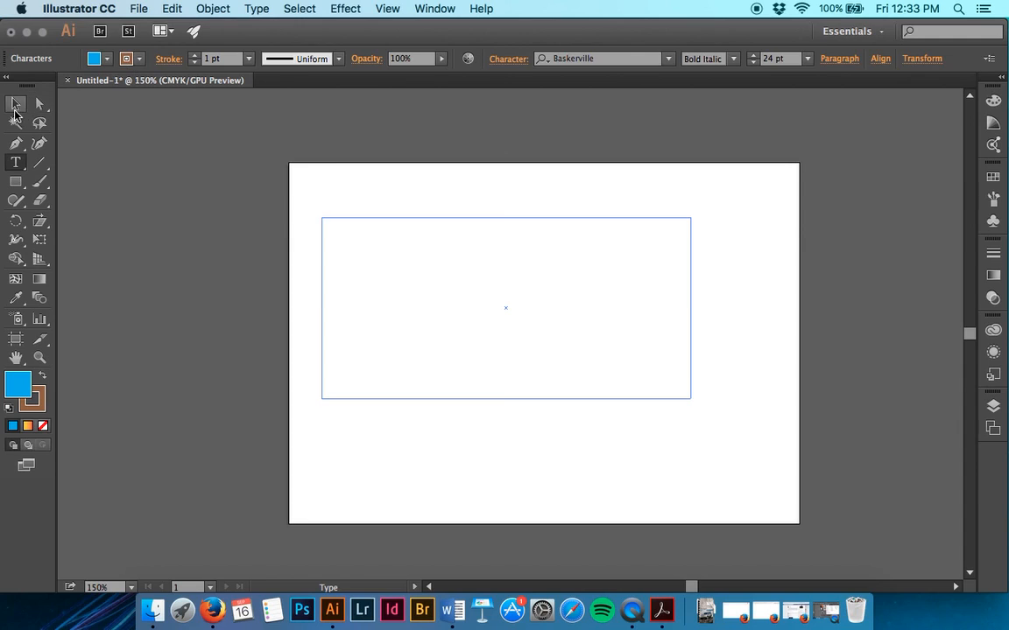
click(409, 202)
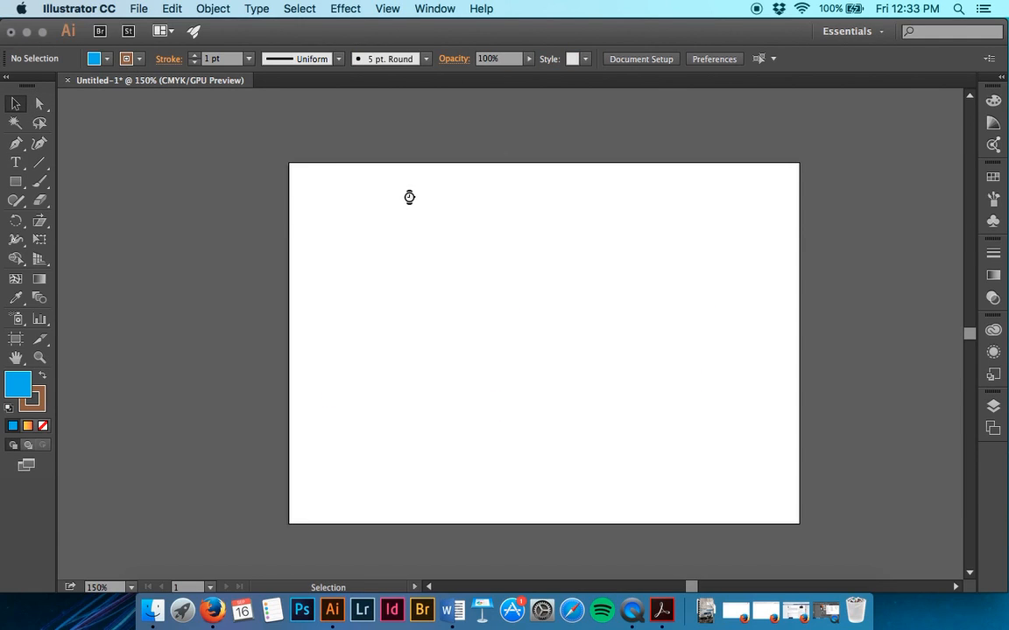
Draw a large blue rectangle with a brown stroke in the centre and lower part of the artboard
click(15, 166)
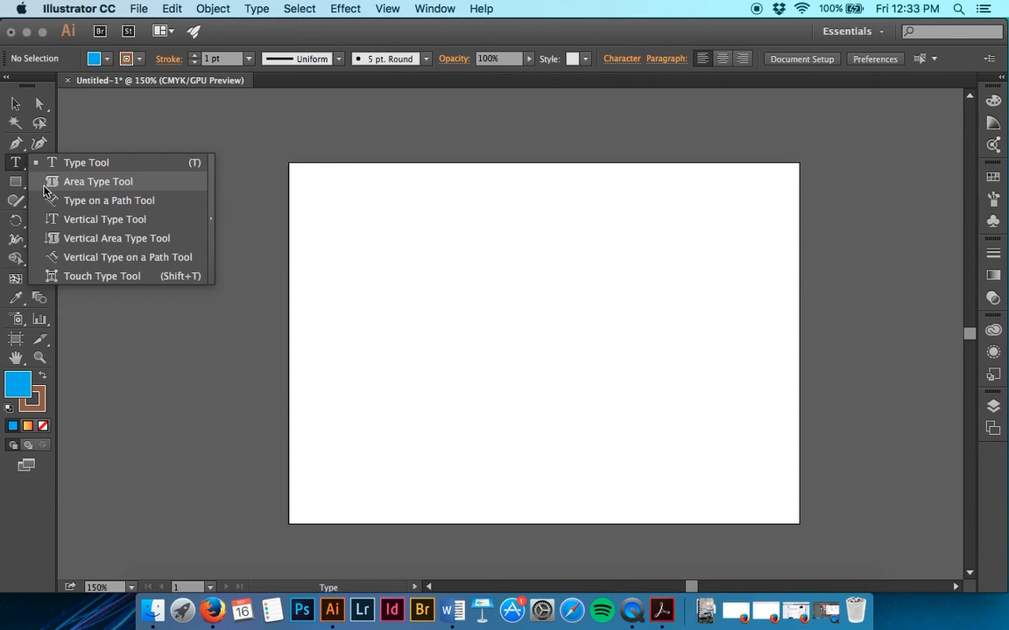
click(15, 182)
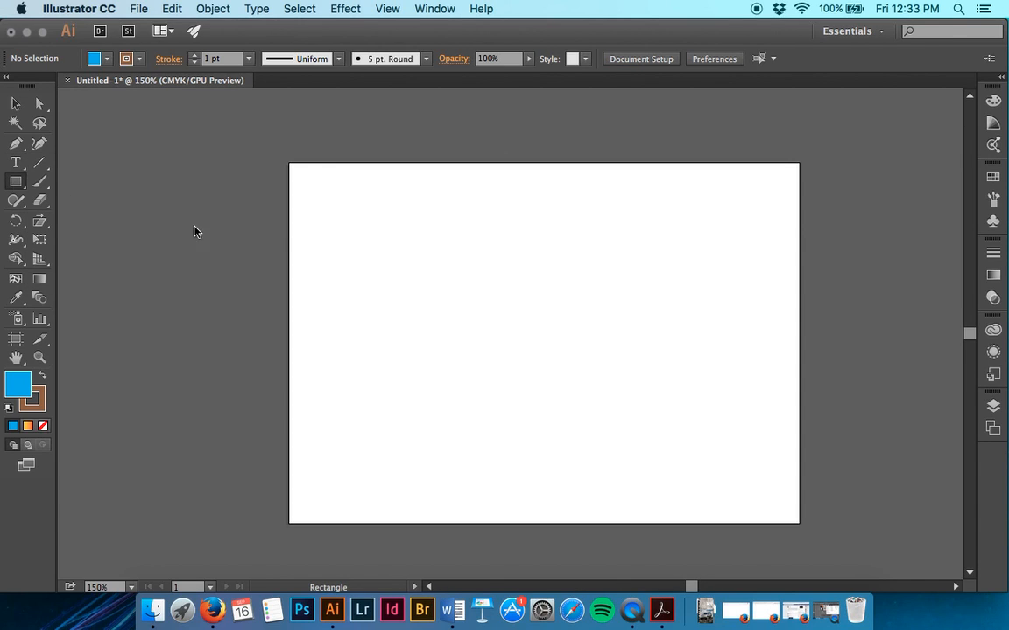
mouse_move(383, 269)
mouse_down()
mouse_move(493, 398)
mouse_move(627, 473)
mouse_move(718, 477)
mouse_up()
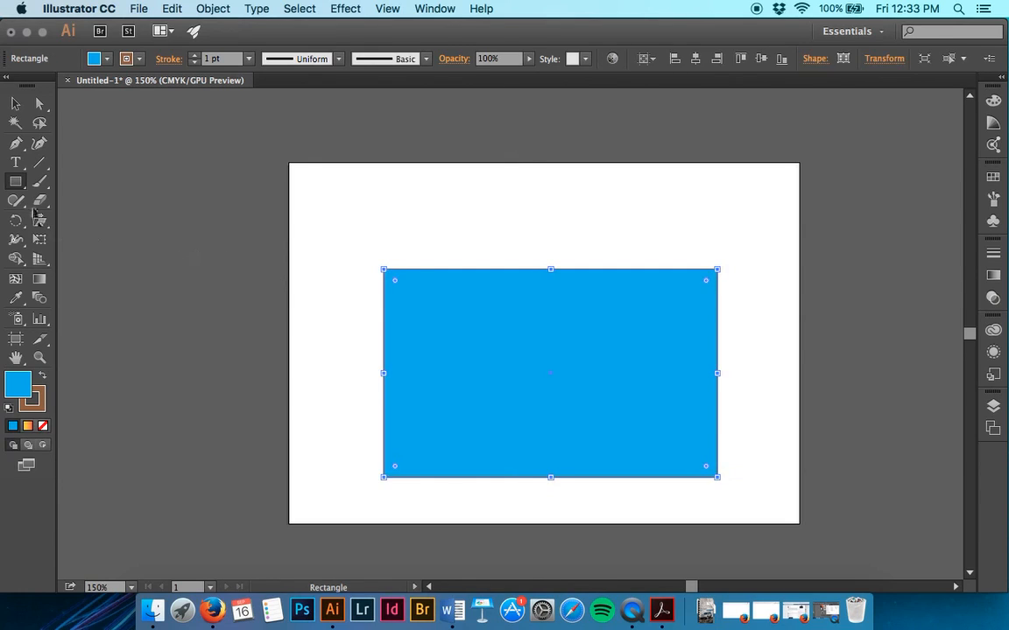
Switch to the Area Type Tool and deselect the rectangle, keeping its blue fill and brown stroke
click(13, 168)
drag(13, 168, 66, 180)
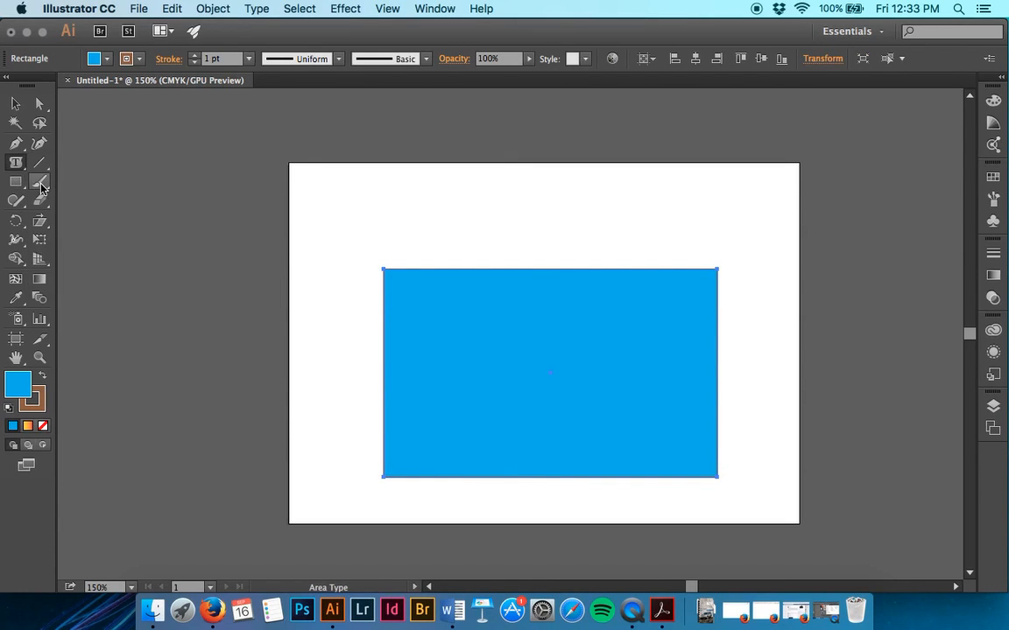
key(d)
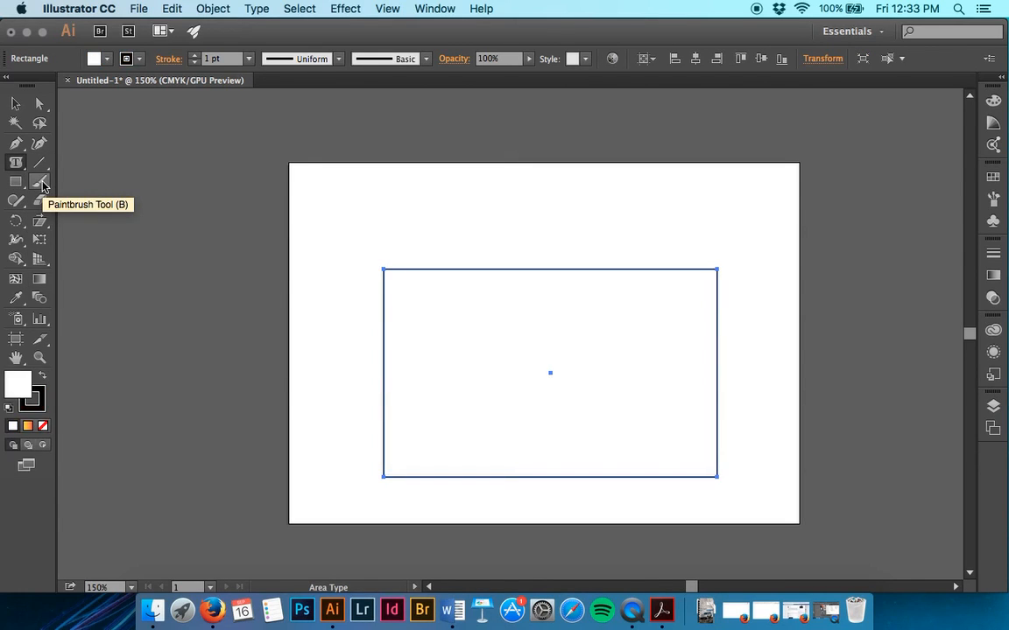
key(super+z)
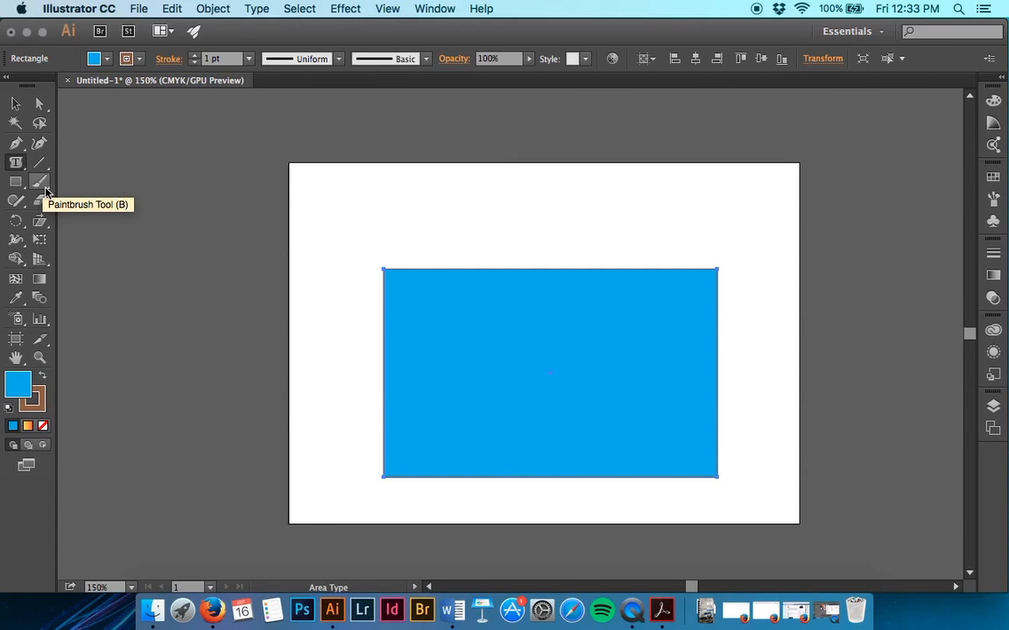
click(17, 105)
click(207, 204)
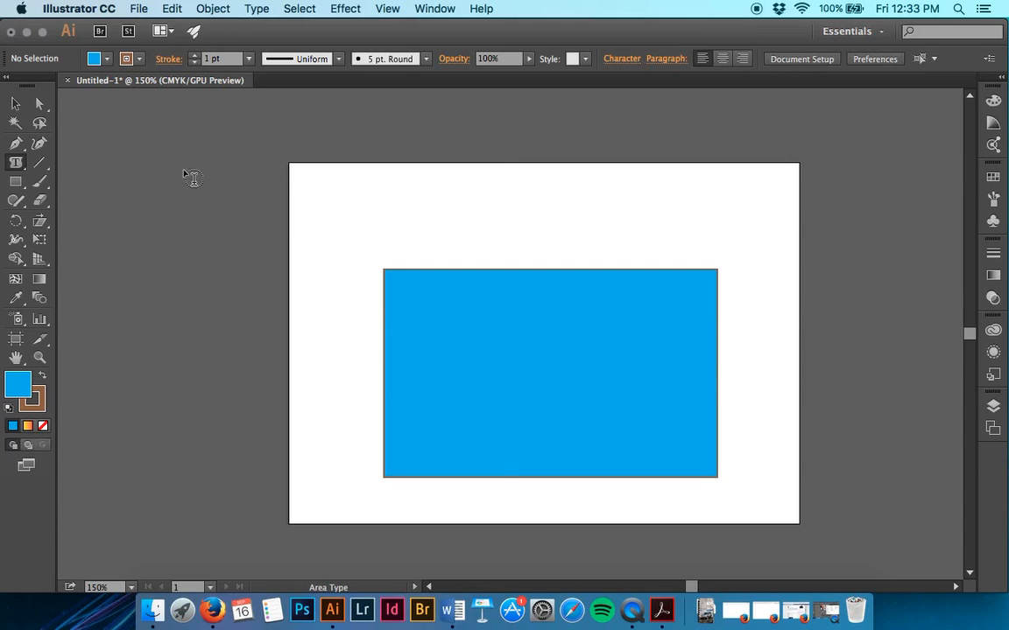
With nothing selected, set the fill colour to red and the stroke colour to black
click(105, 60)
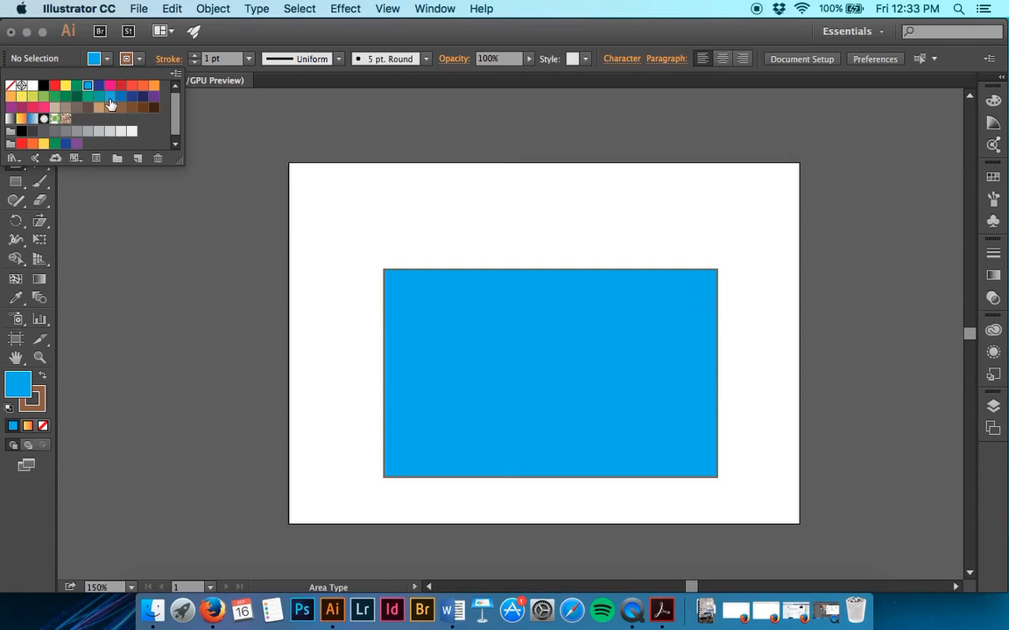
click(122, 86)
click(138, 59)
click(139, 60)
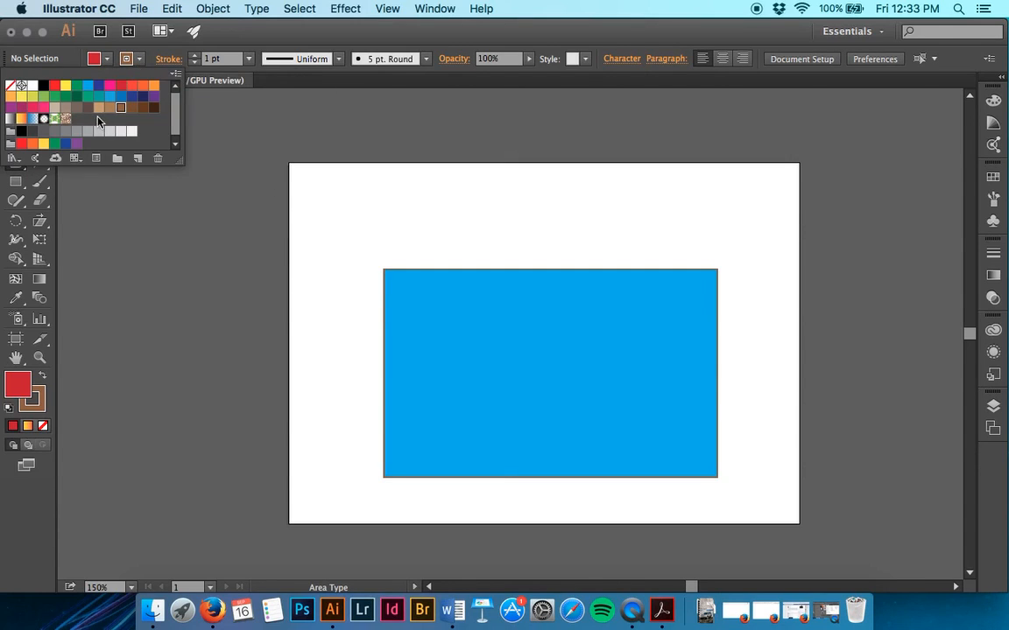
click(41, 81)
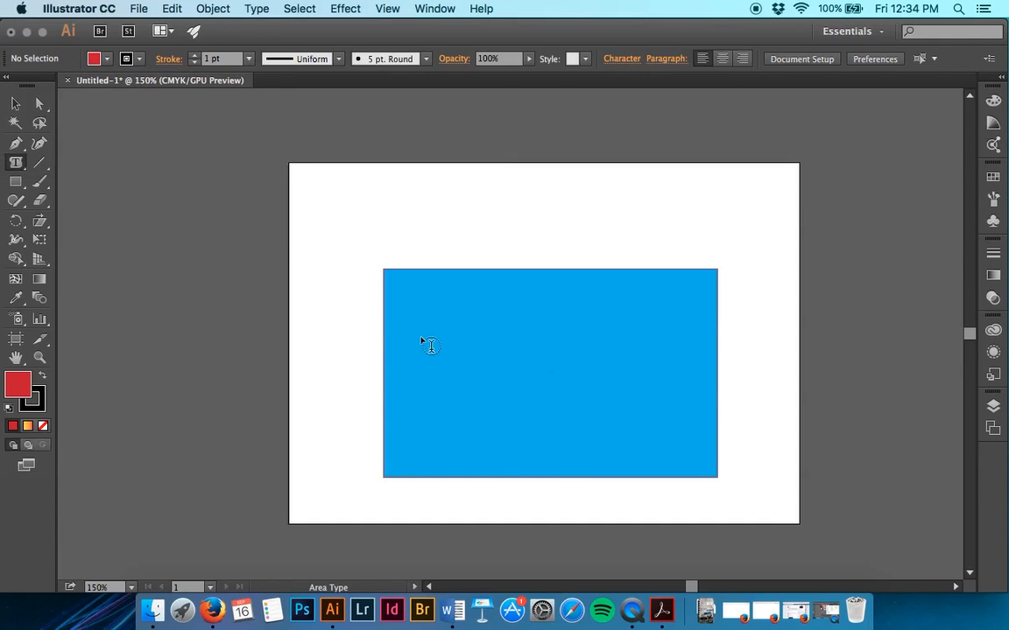
Convert the rectangle into an area type frame and enter "Type within a shape. Isn't thiscool!" inside it
click(397, 279)
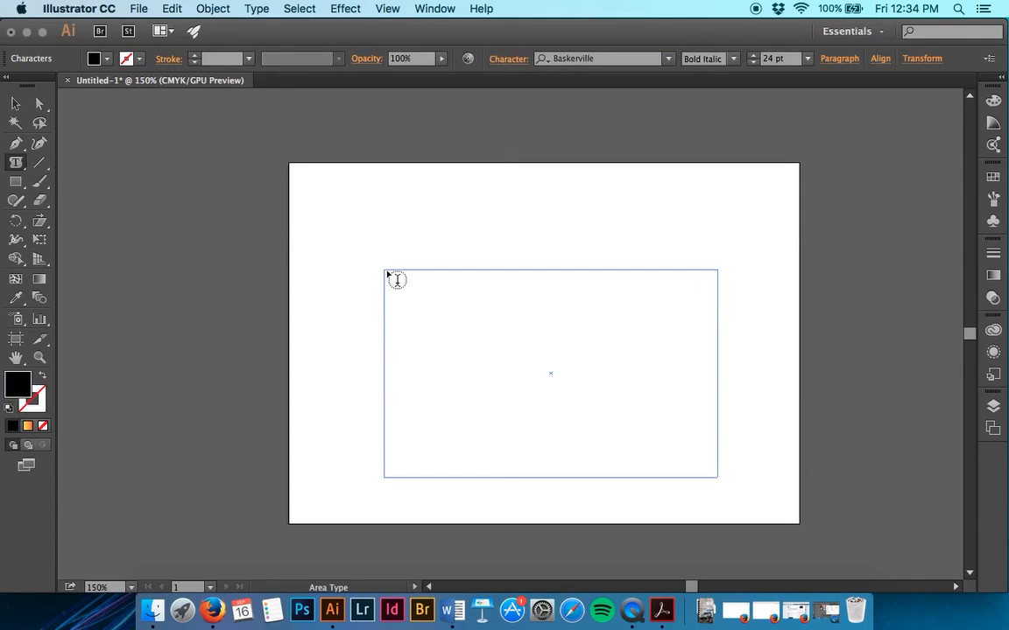
text(Type w)
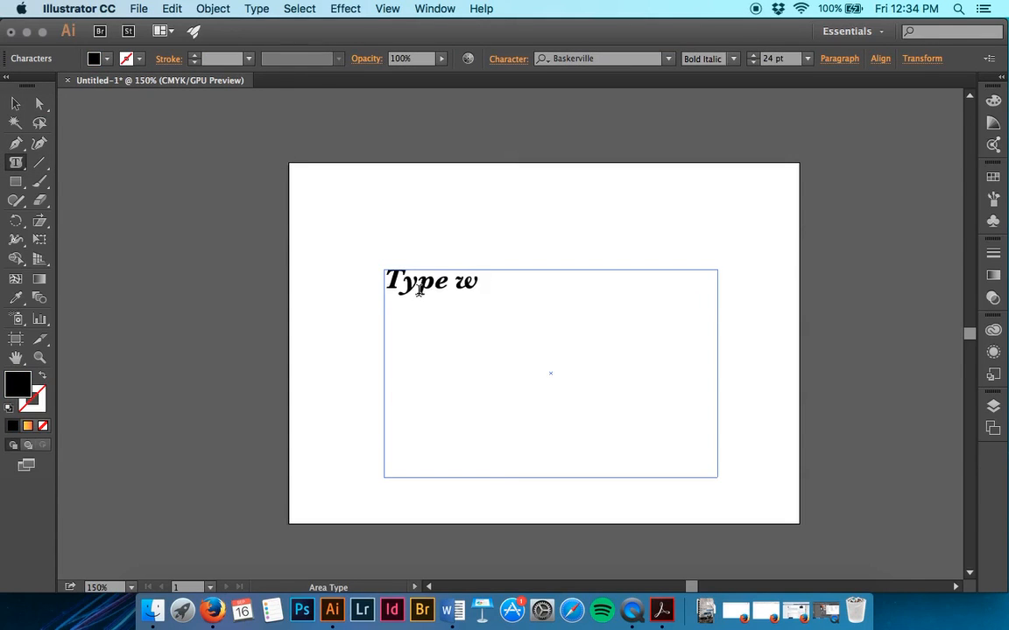
text(ithin a shape)
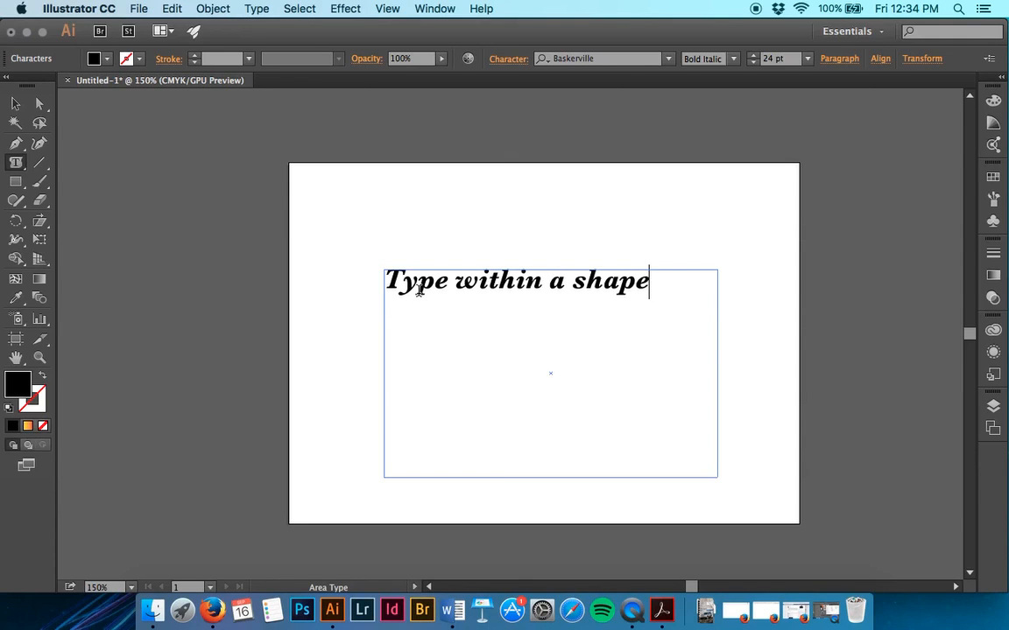
text(. Isn't this go)
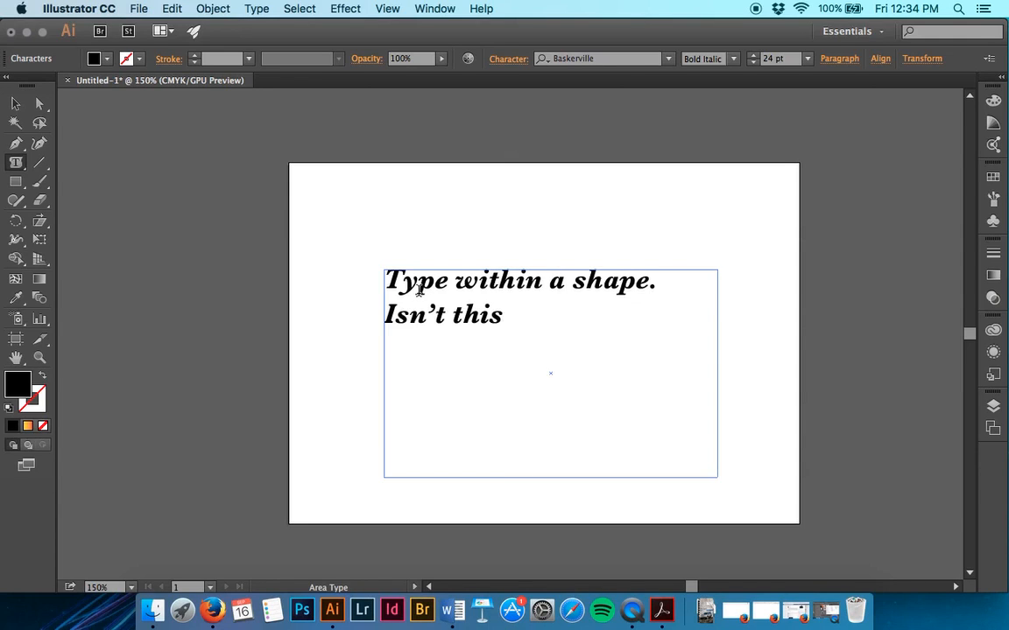
key(BackSpace)
key(BackSpace)
key(BackSpace)
text(cool!)
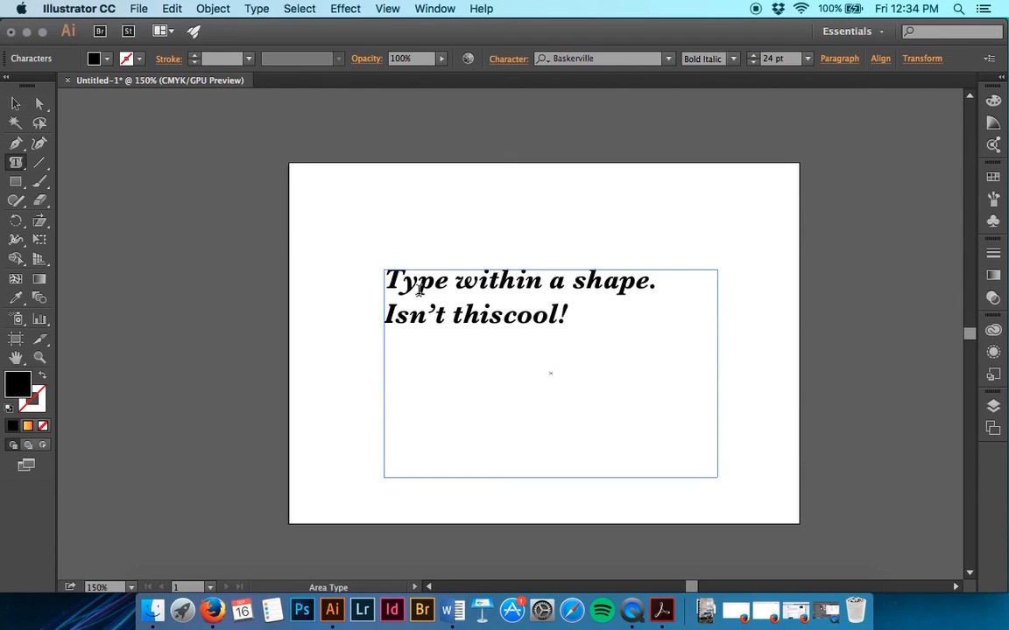
Delete the rectangular text area and draw an ellipse about 3.53 in wide and 2.61 in high mid-artboard
click(15, 103)
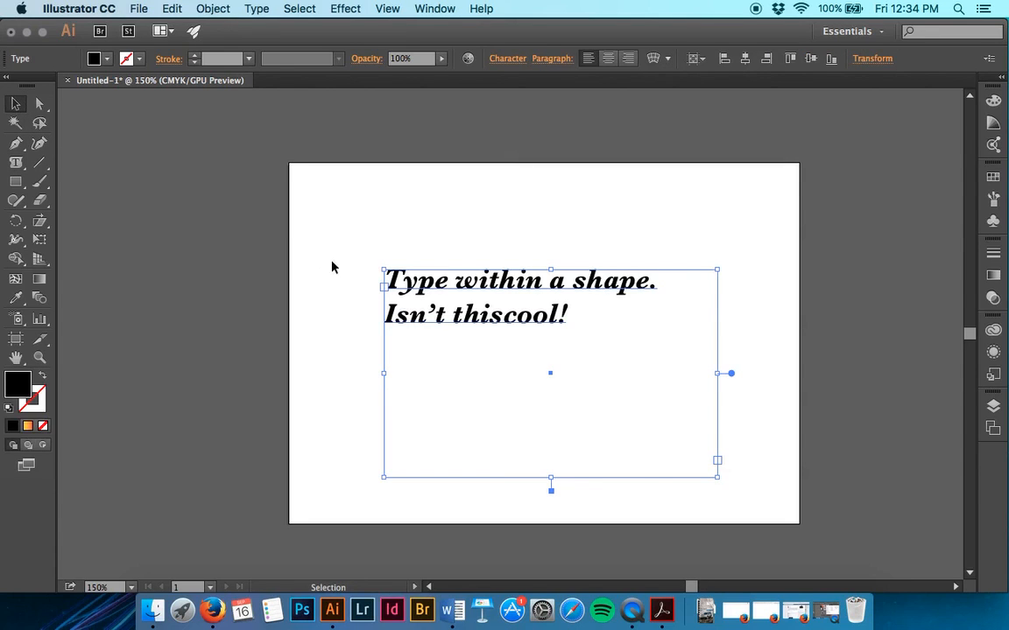
key(Delete)
click(15, 184)
drag(15, 188, 94, 218)
drag(394, 251, 693, 473)
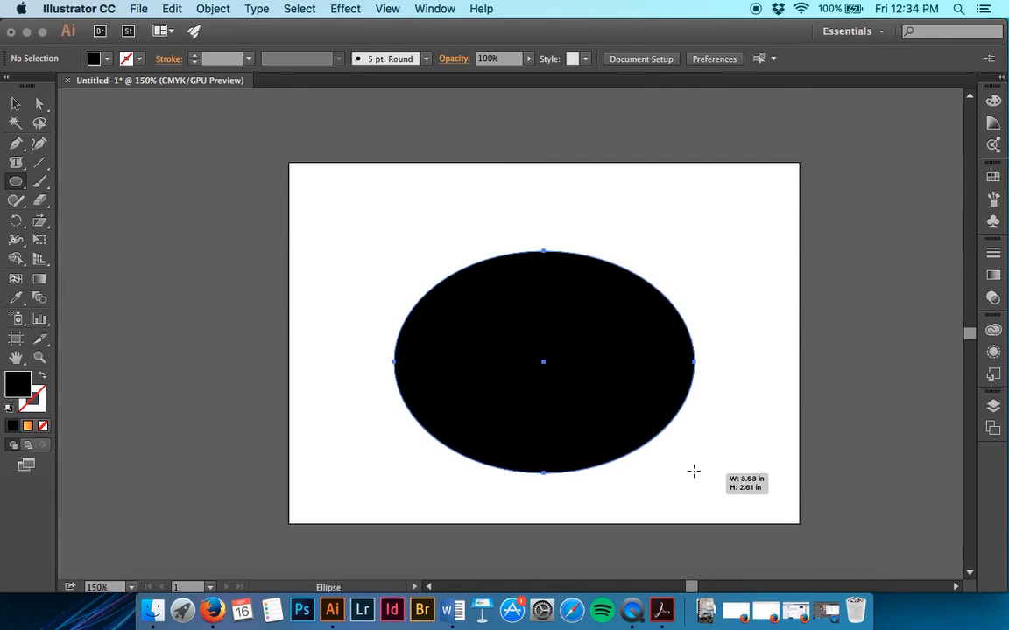
Convert the ellipse into an area type frame and enter "Here I can fill up a shape! Isn't this neat?" inside it
click(15, 164)
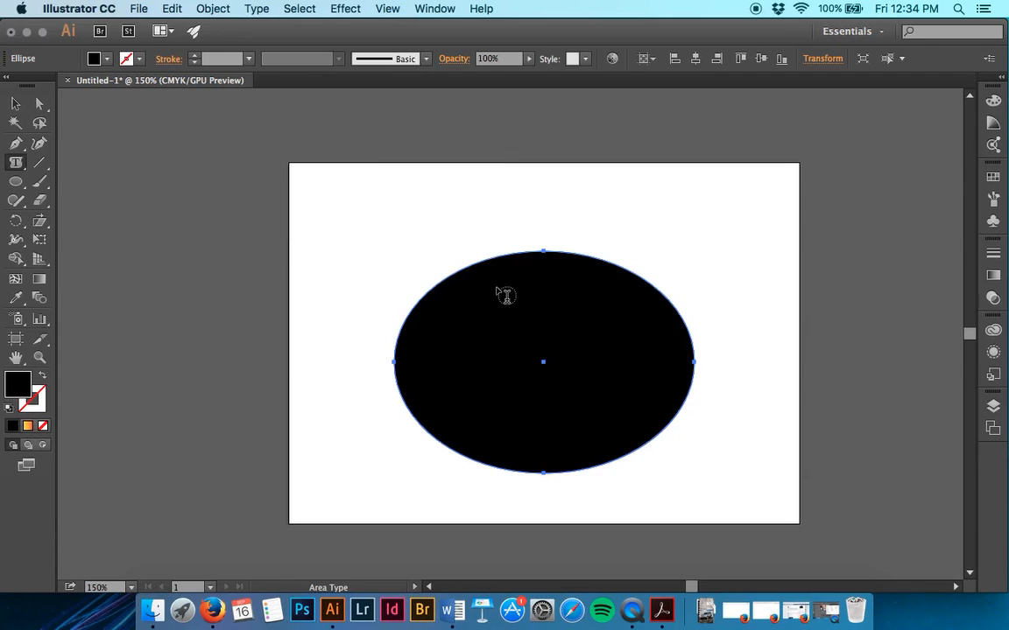
click(454, 267)
click(649, 334)
click(525, 262)
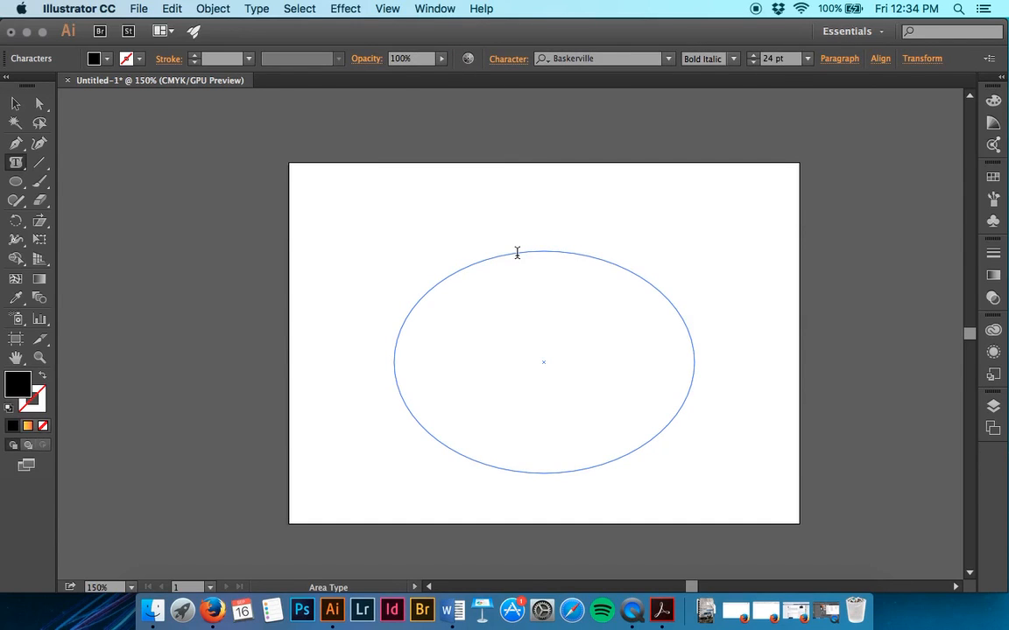
text(Here I can fil)
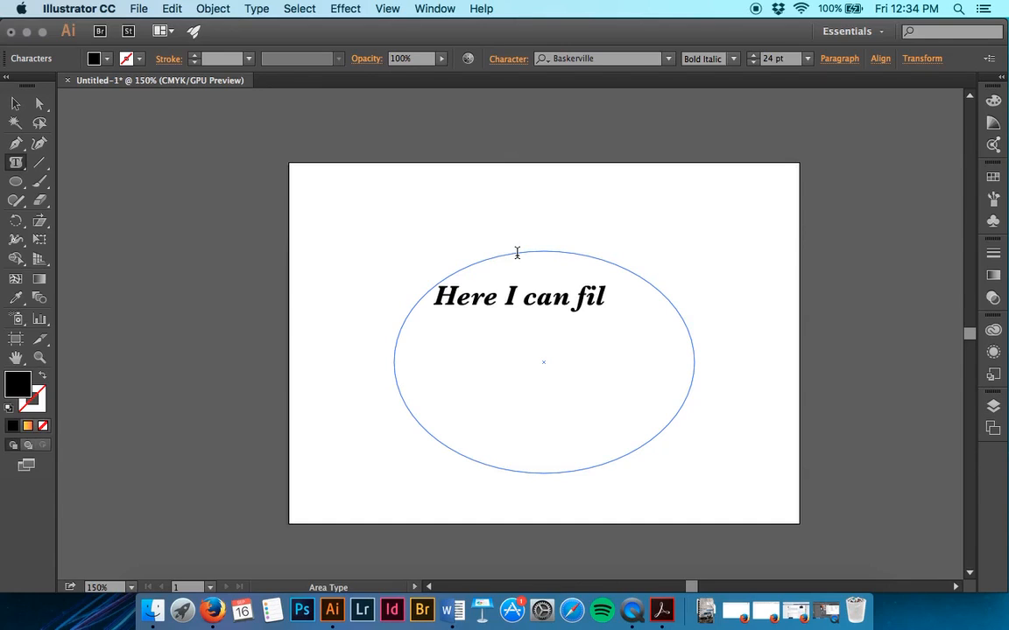
text(l up a shape! Th)
key(BackSpace)
key(BackSpace)
text(Isn't th)
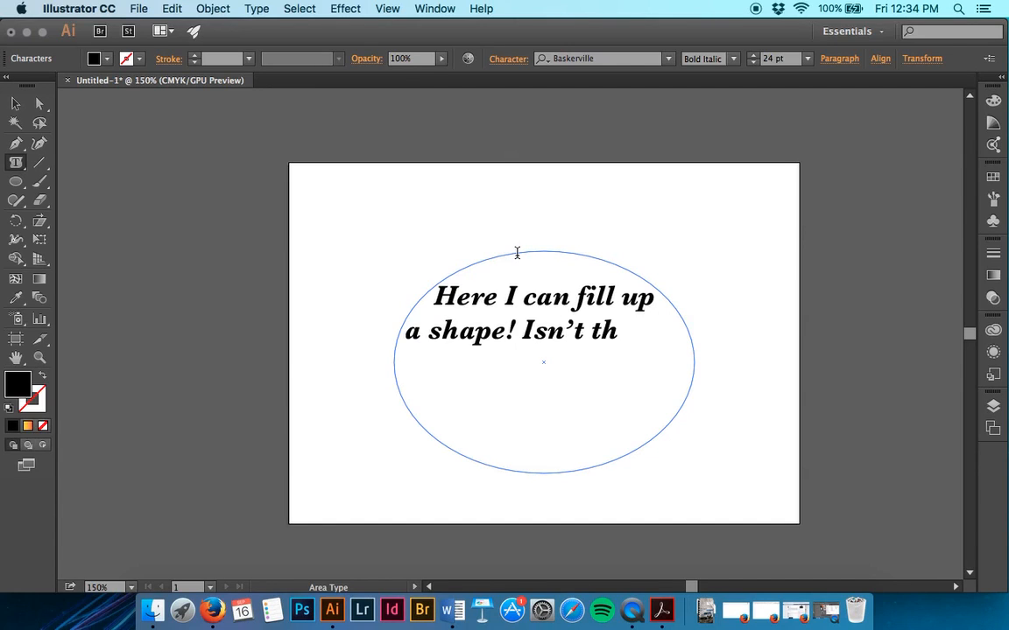
text(is neat!)
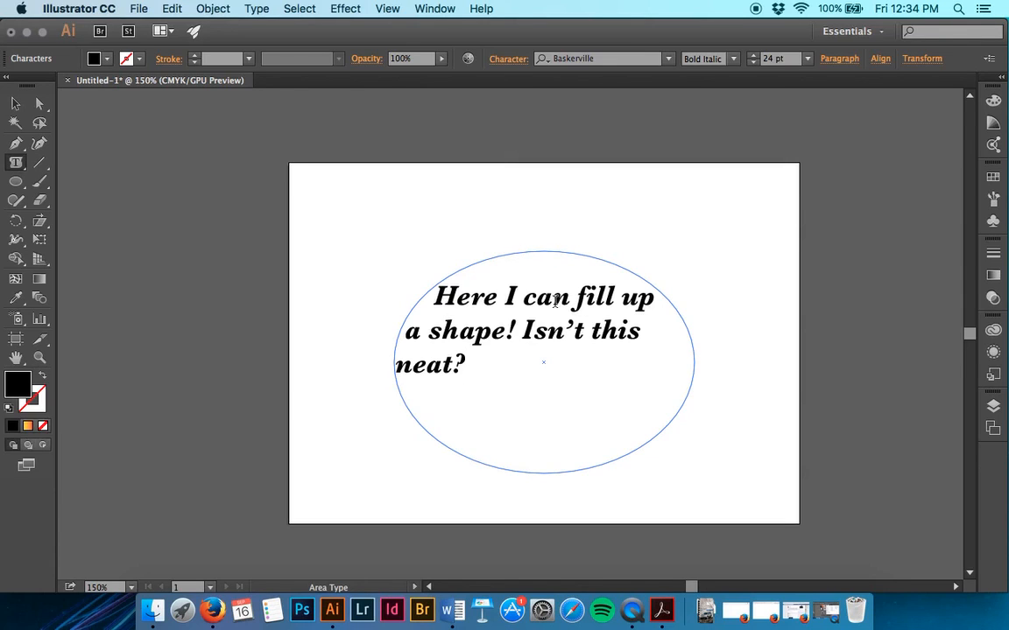
Copy the whole sentence in the ellipse and paste it twice at the end of the text
drag(489, 366, 371, 293)
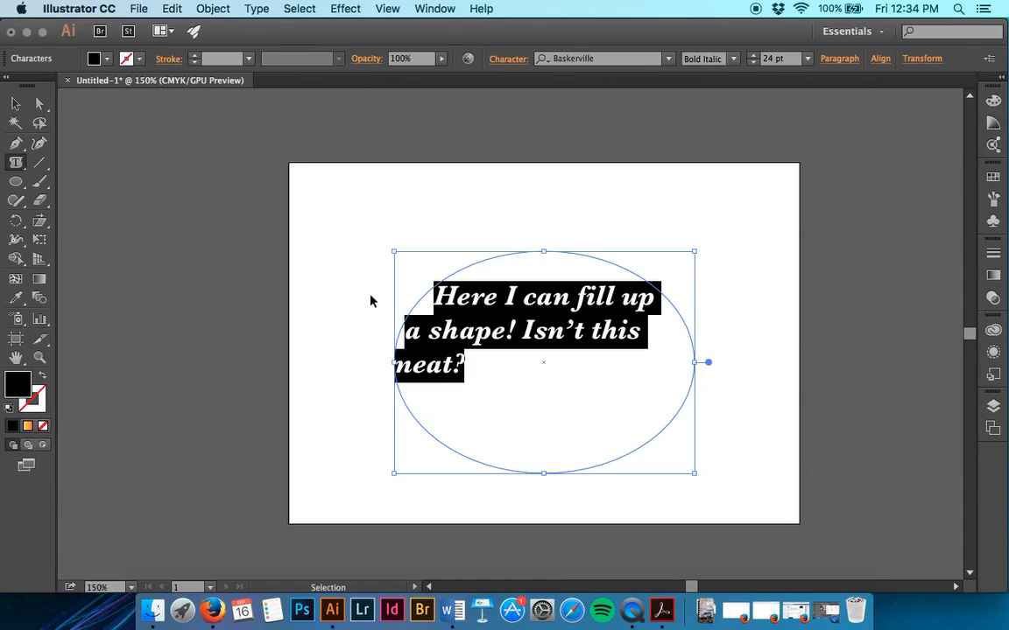
key(super+c)
click(467, 366)
key(super+v)
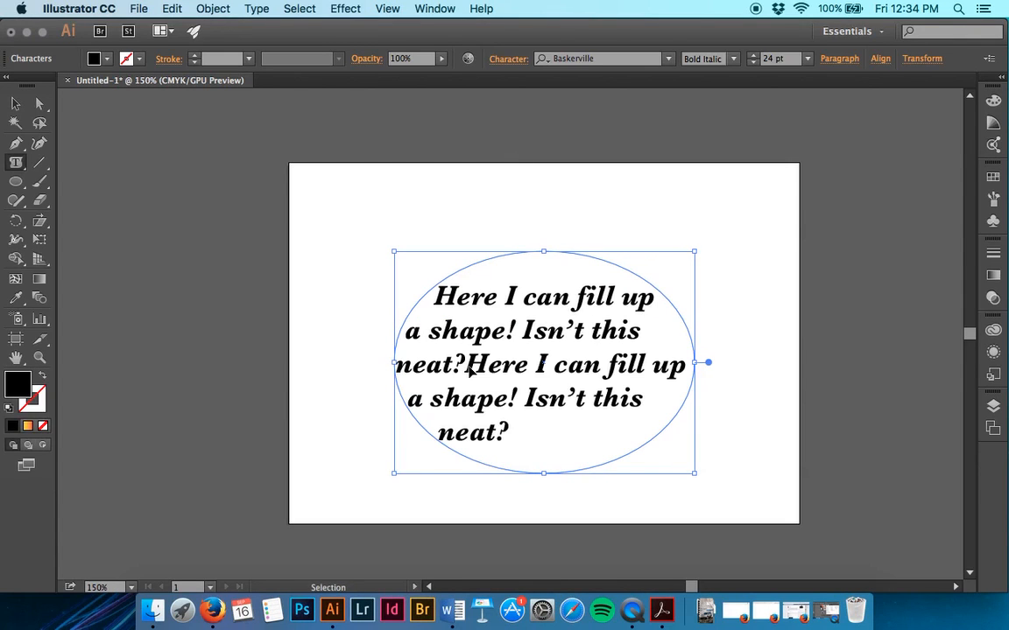
key(super+v)
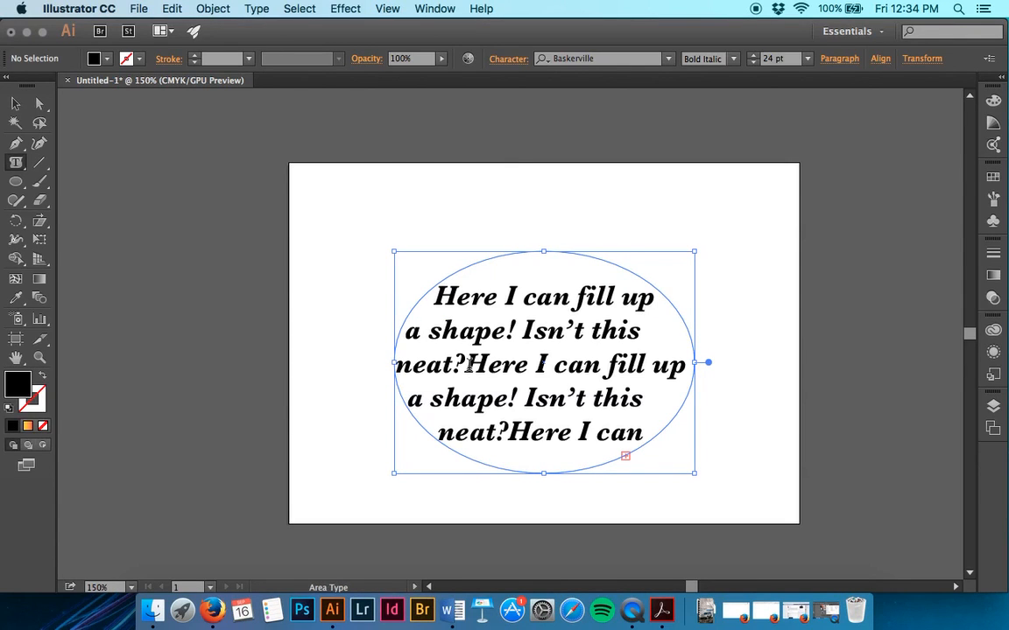
Set all the text in the ellipse to 9 pt and delete the elliptical text area
key(super+a)
click(754, 63)
click(753, 64)
click(754, 63)
click(754, 63)
click(754, 63)
click(754, 63)
click(754, 63)
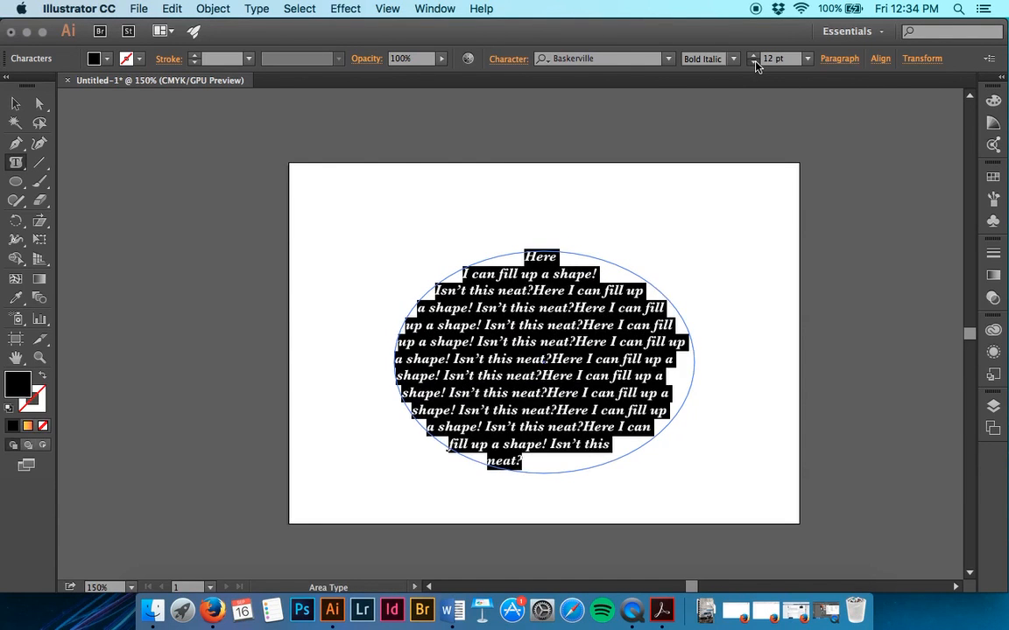
click(754, 63)
click(754, 63)
click(754, 63)
click(15, 105)
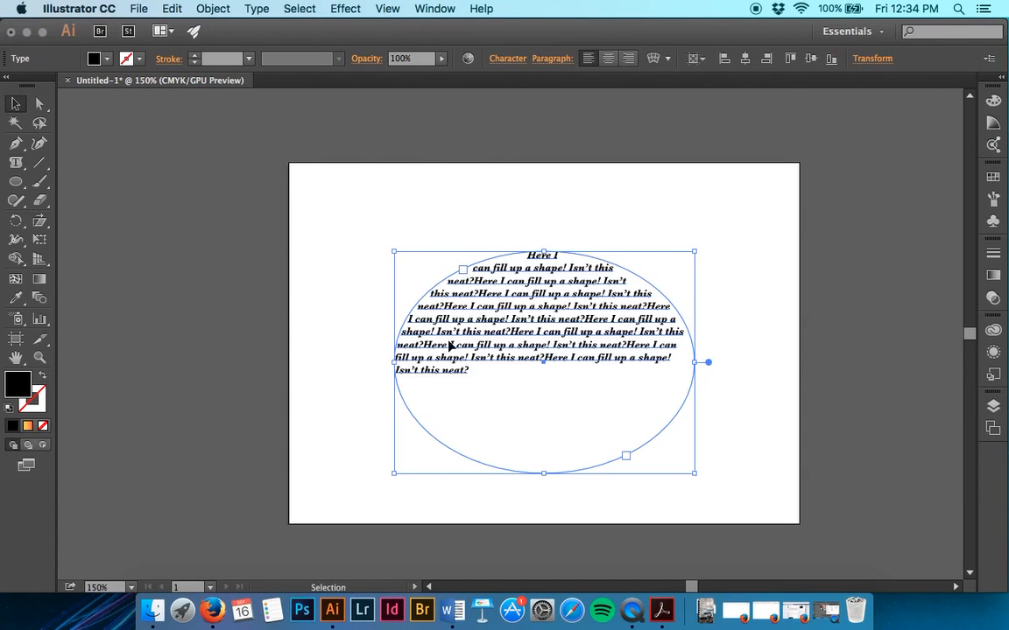
key(Delete)
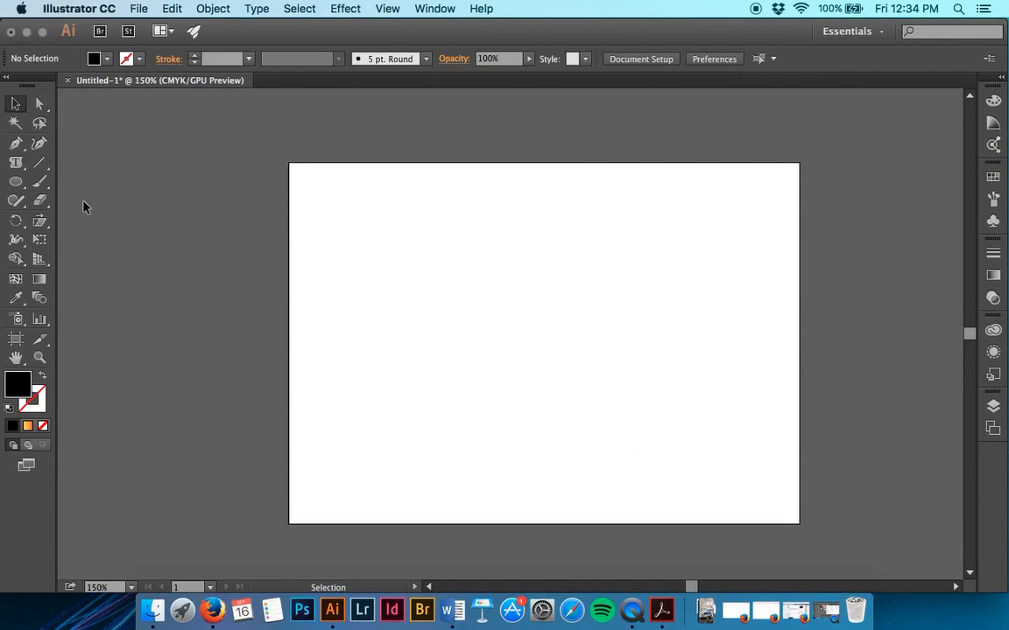
Draw an open S-shaped curve across the middle of the artboard with the Pen tool and swap its fill and stroke
click(9, 166)
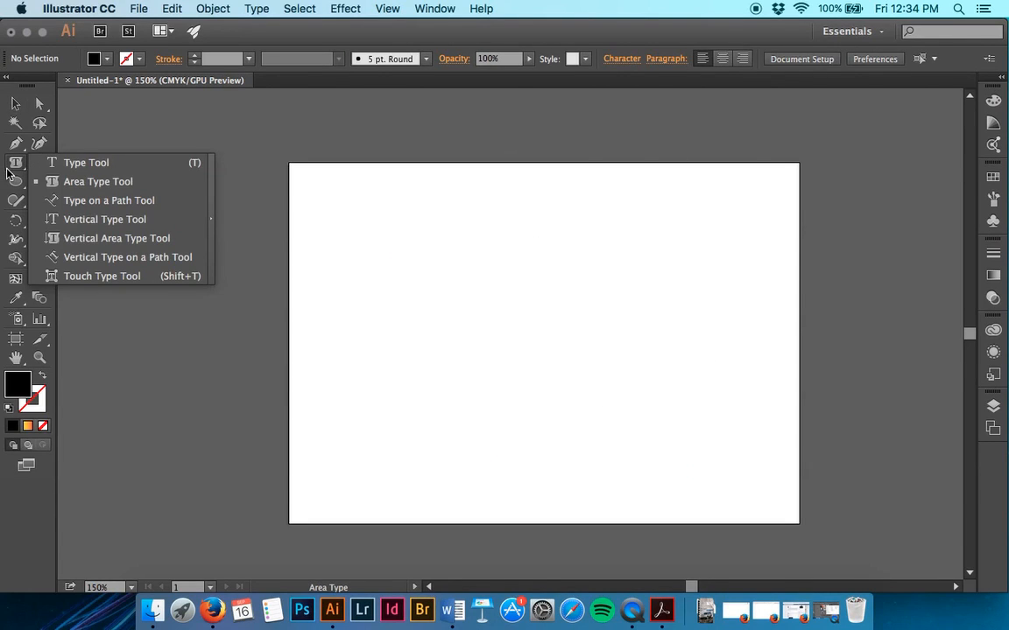
click(15, 144)
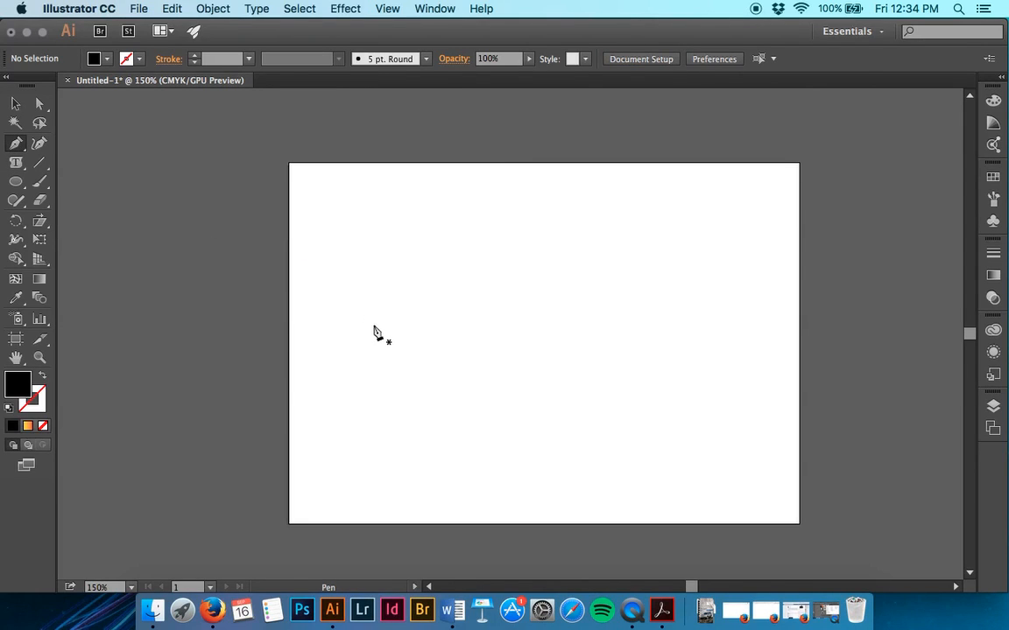
drag(373, 325, 373, 418)
drag(584, 343, 644, 424)
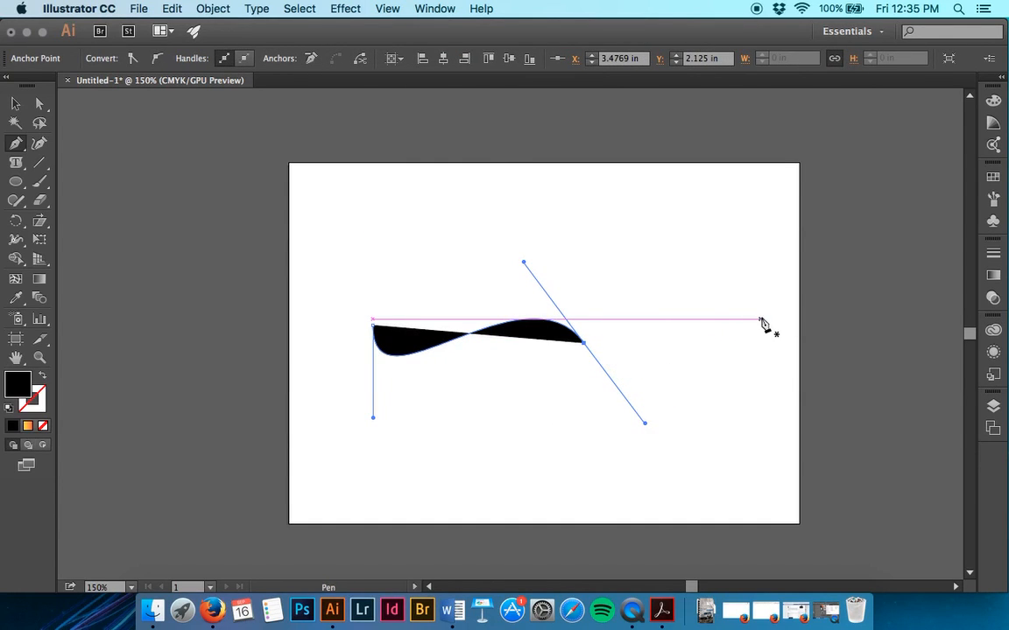
click(15, 103)
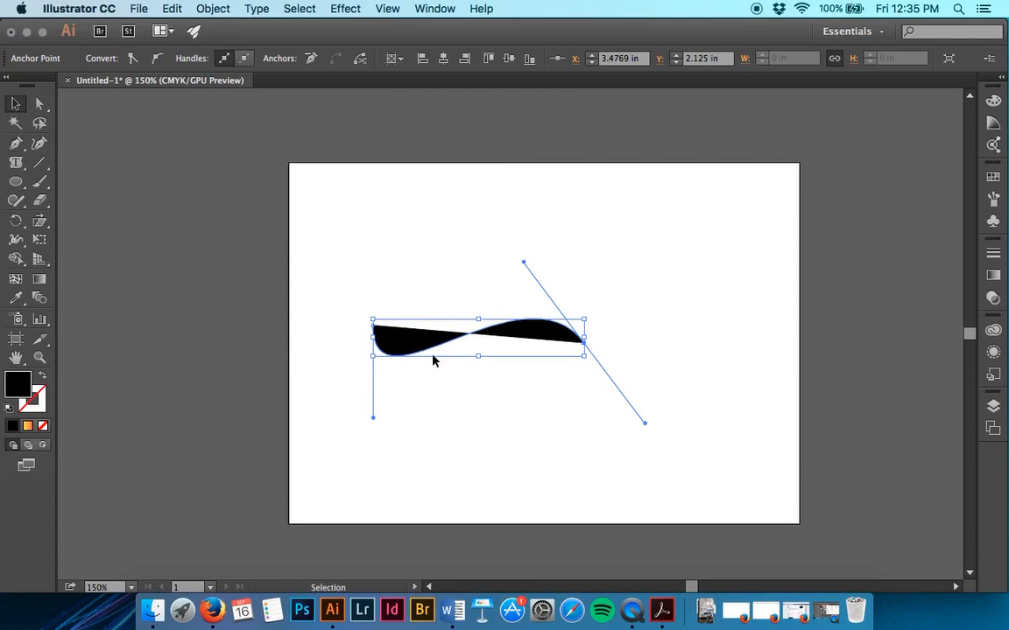
click(42, 375)
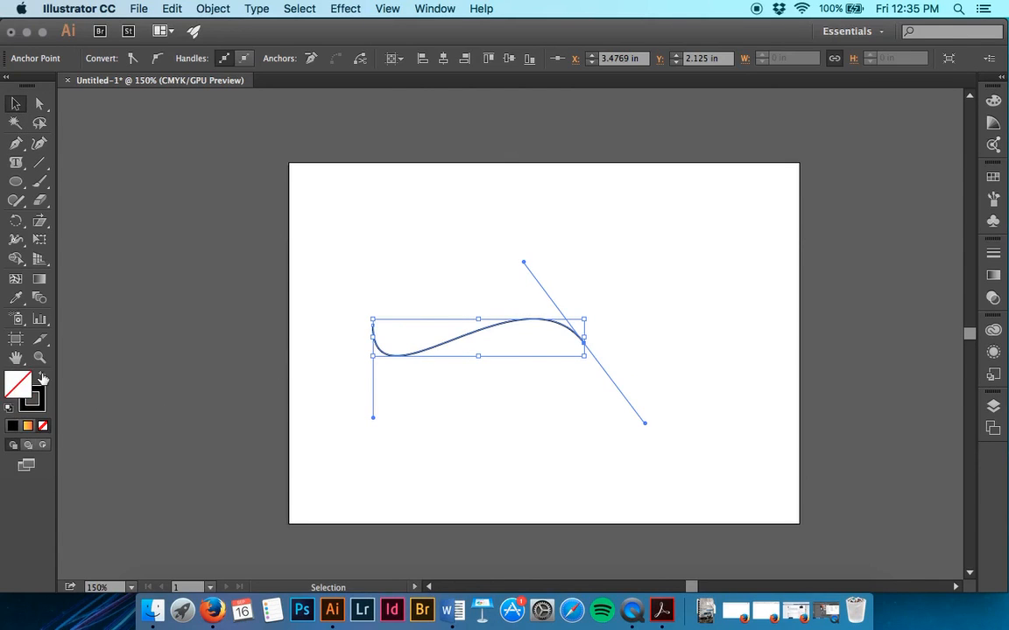
click(299, 282)
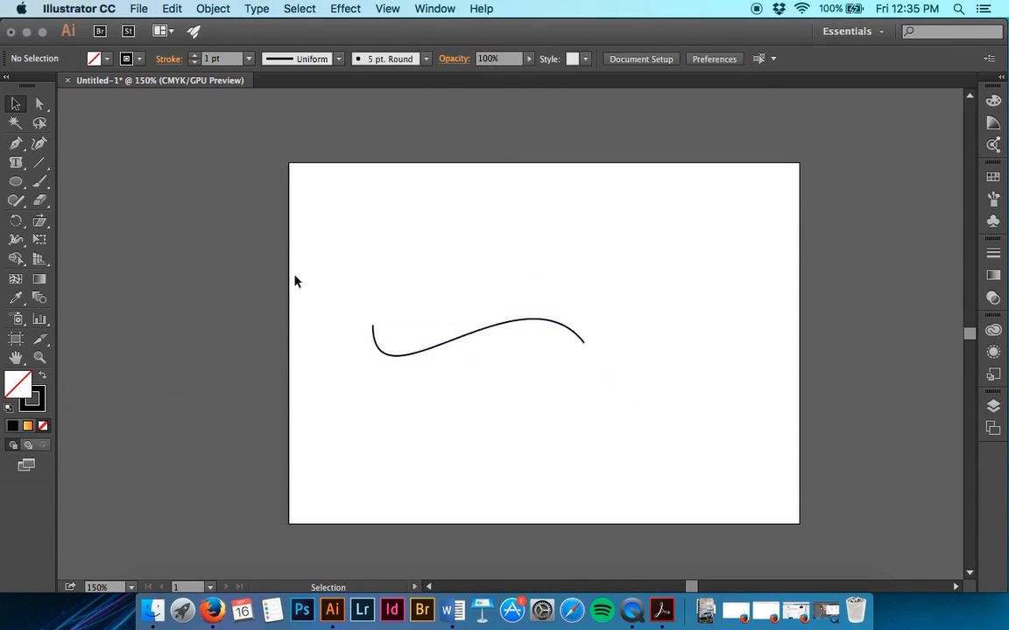
Enter text beginning "Here I can type on a path. Giving cool" along the curve with the Type on a Path Tool
click(15, 165)
drag(16, 166, 67, 198)
click(379, 334)
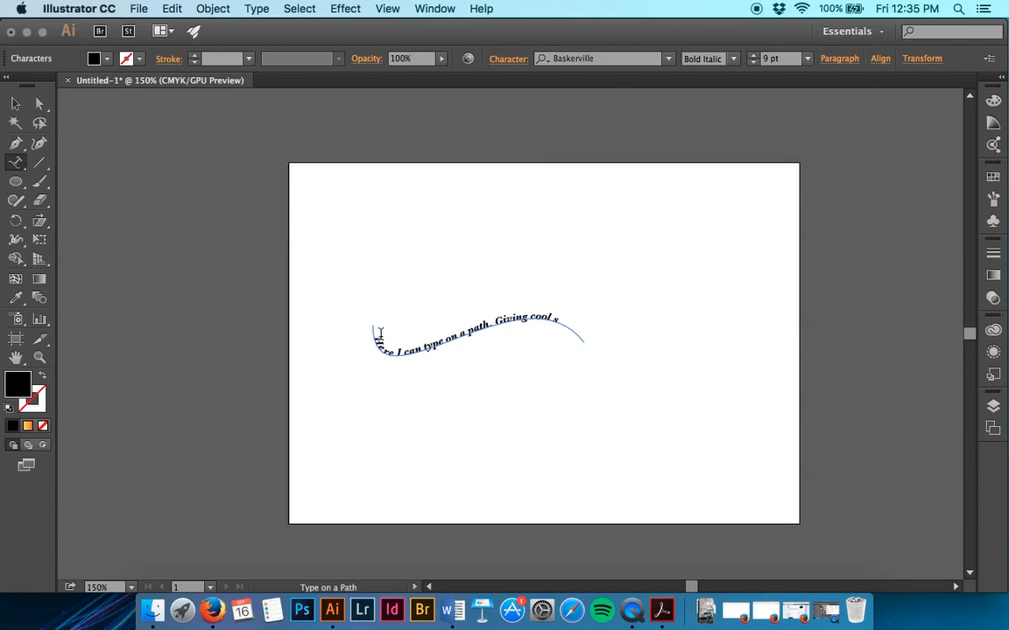
text(.)
Delete the curved text together with its path
click(16, 103)
click(453, 317)
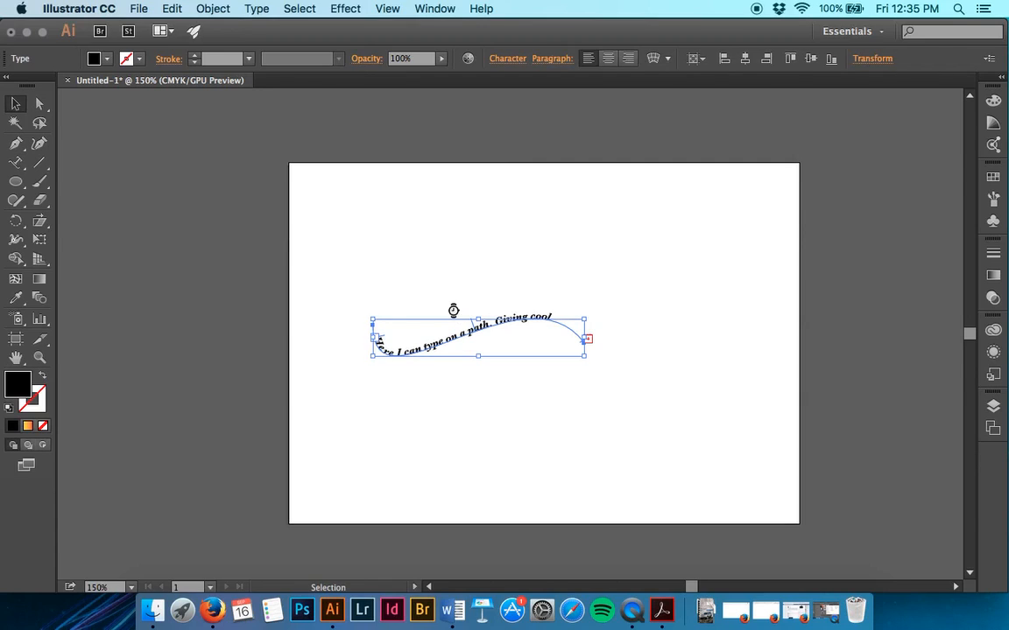
key(Delete)
Try entering "So everything I" in a new text area with the Vertical Type Tool, and undo it
click(17, 164)
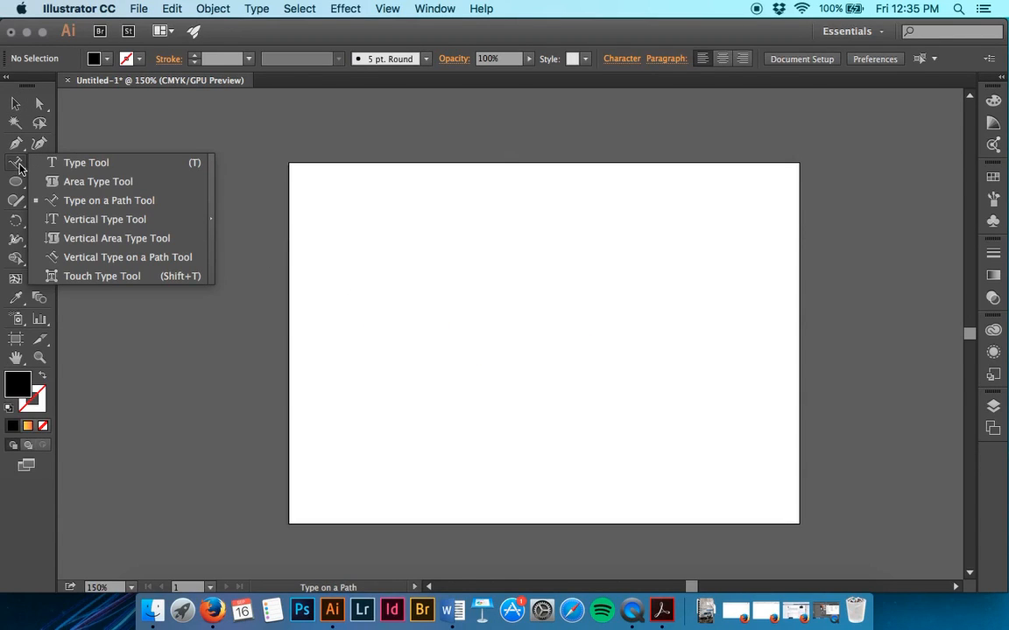
click(96, 219)
drag(422, 208, 493, 363)
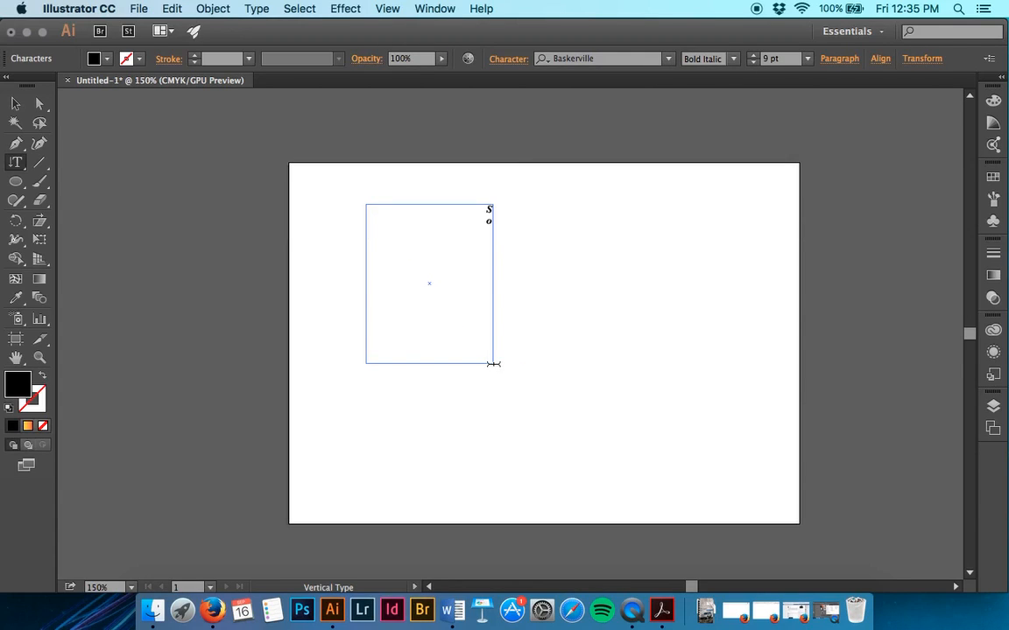
text(So everything I)
key(super+z)
key(super+z)
key(super+z)
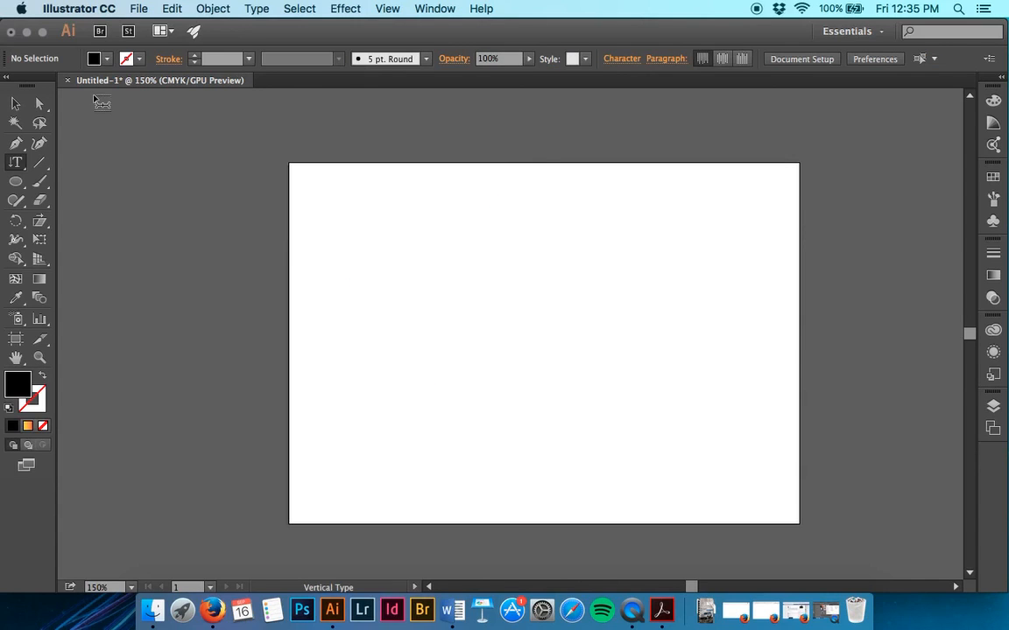
Create a wide text area across the artboard with the standard Type Tool and enter a first name
click(15, 162)
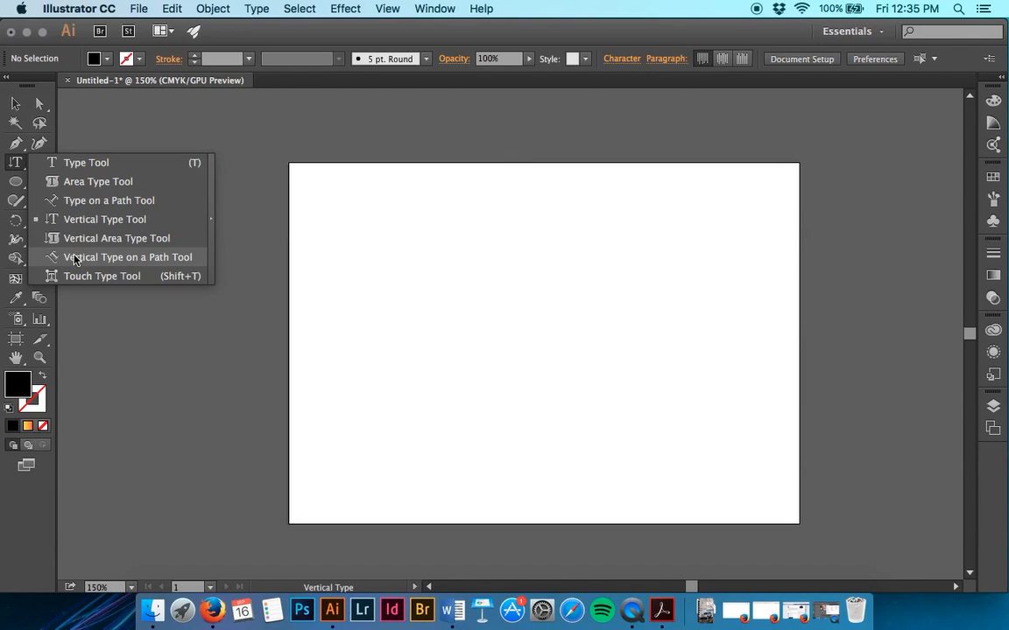
click(66, 162)
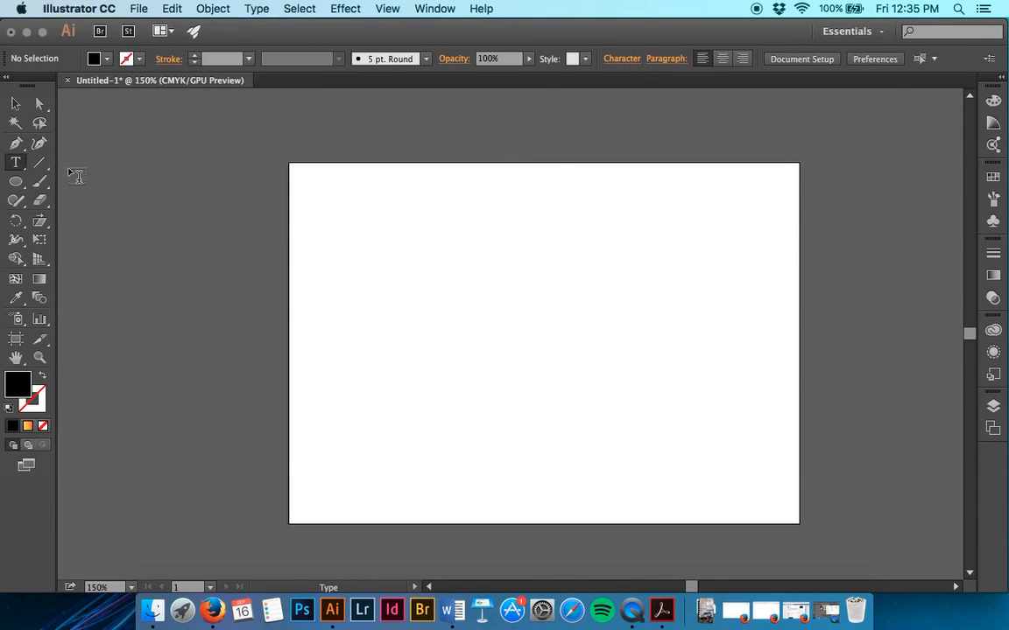
drag(340, 240, 664, 379)
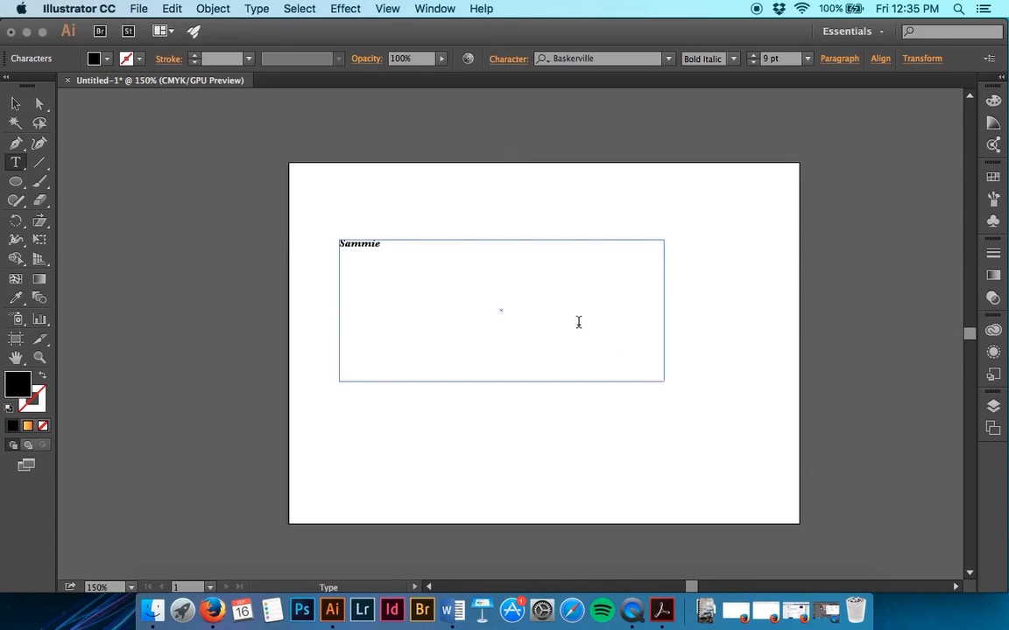
text(Samantha)
Change the name's font to DK Douceur and its size to 37 pt
drag(471, 260, 338, 244)
click(669, 59)
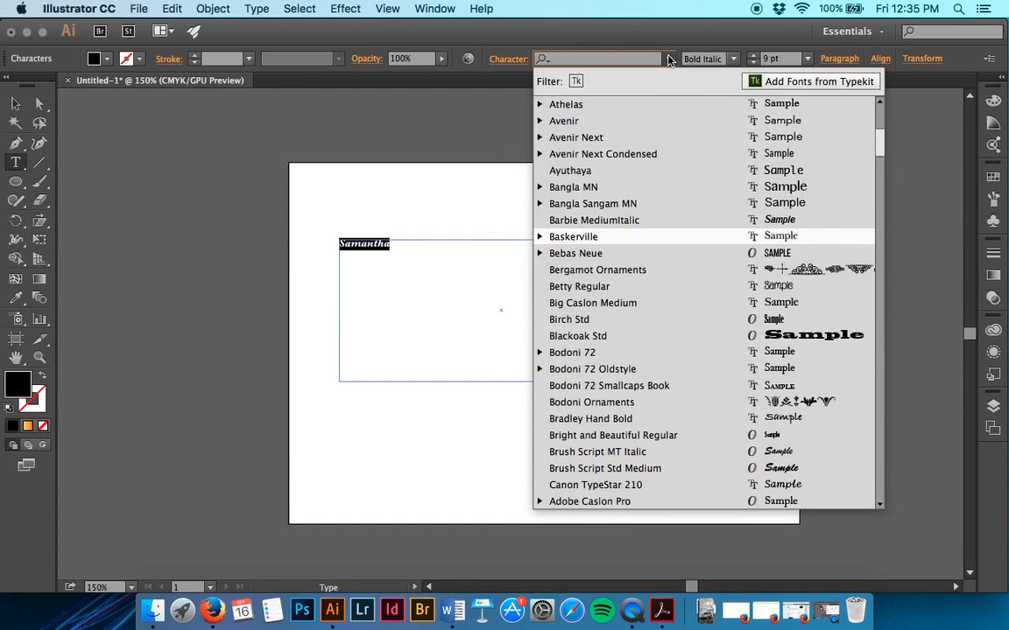
scroll(643, 342, down, 12)
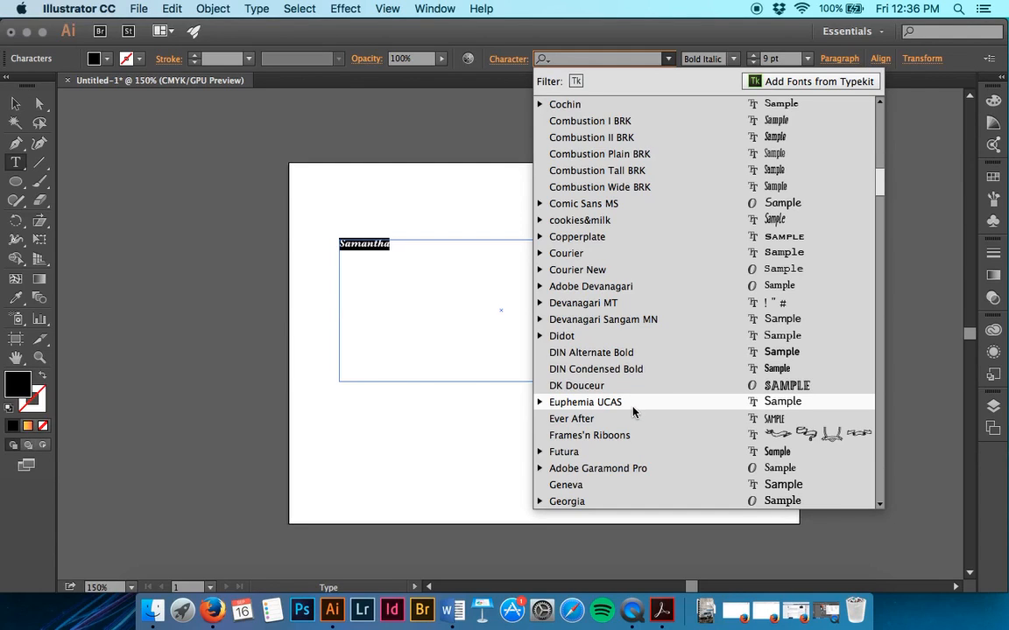
click(631, 386)
click(753, 54)
click(753, 55)
click(752, 55)
click(753, 55)
click(753, 55)
click(753, 54)
click(753, 54)
click(753, 55)
click(753, 55)
click(753, 55)
click(753, 55)
click(753, 55)
click(753, 56)
click(753, 55)
click(753, 55)
Reset the text area's bounding box and shrink the frame to fit closely around the name
click(15, 104)
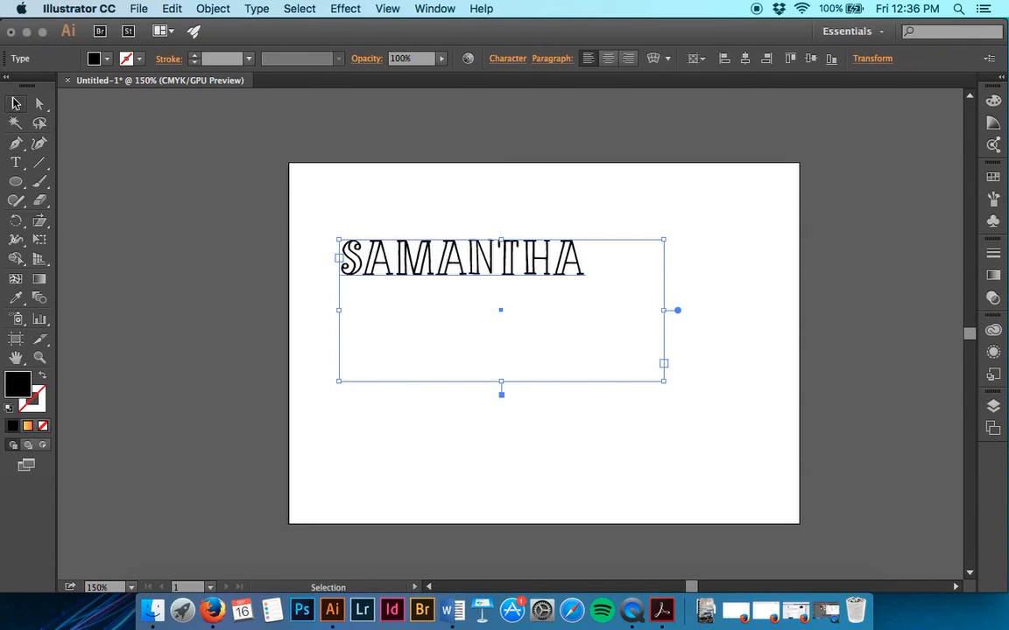
right_click(478, 325)
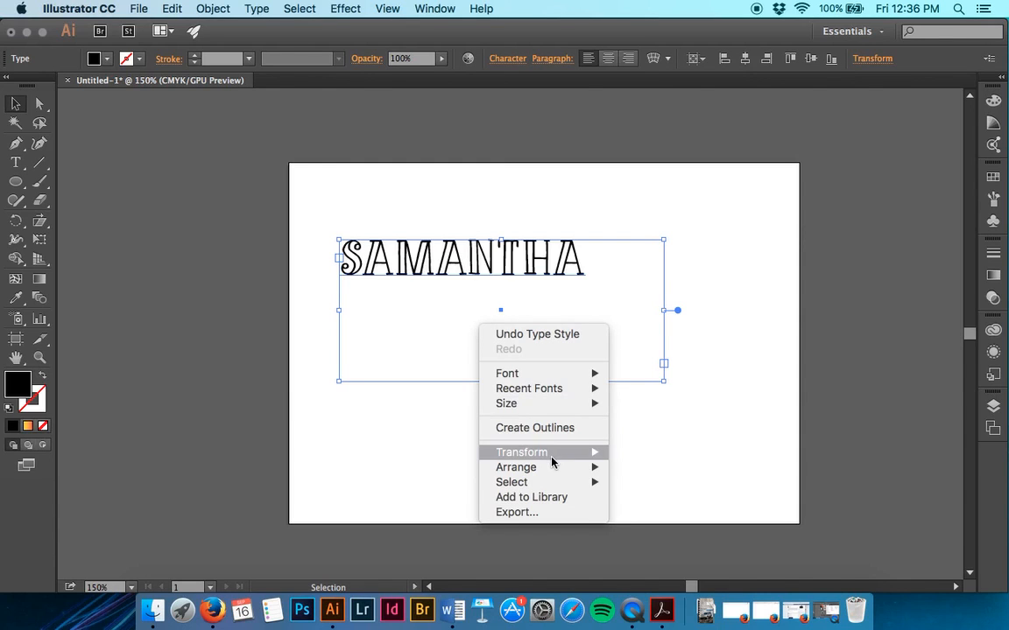
mouse_move(551, 461)
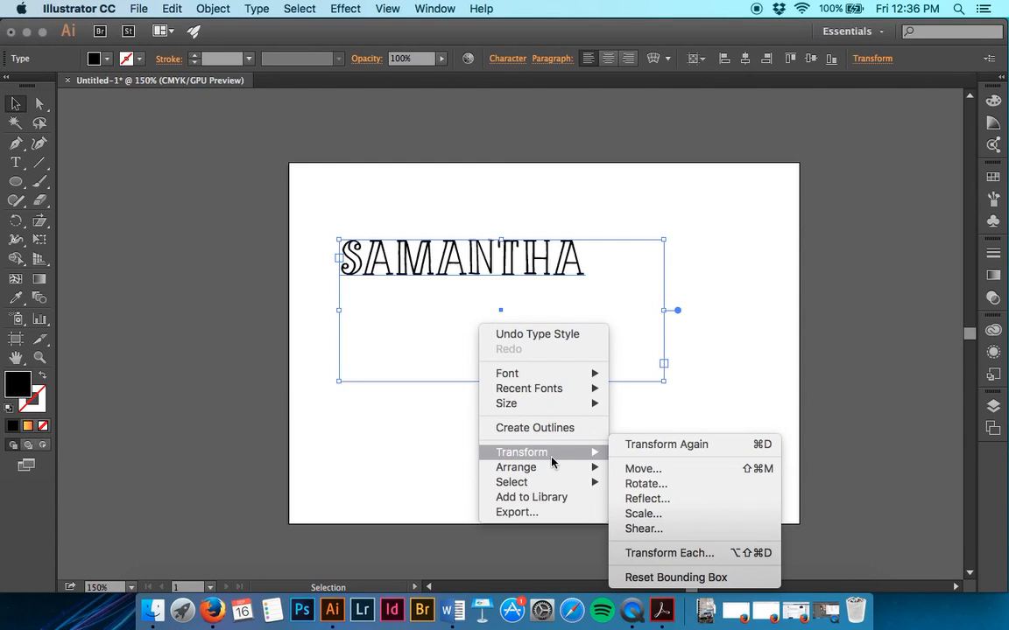
click(713, 580)
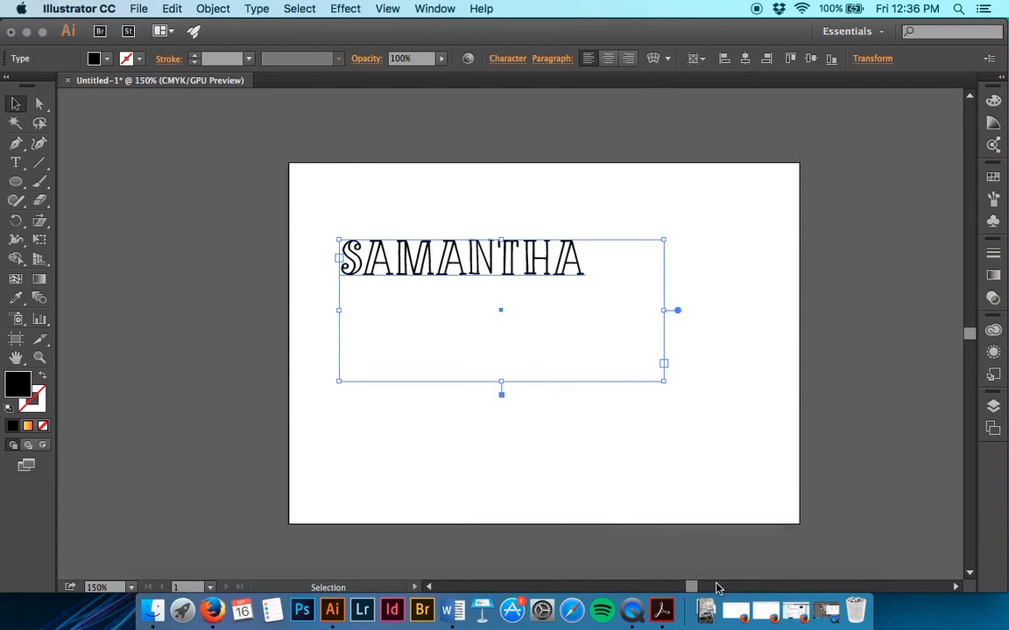
drag(664, 386, 591, 285)
click(621, 288)
click(575, 270)
Set the name's tracking to 2 and its leading to 48 pt
key(super+equal)
key(super+equal)
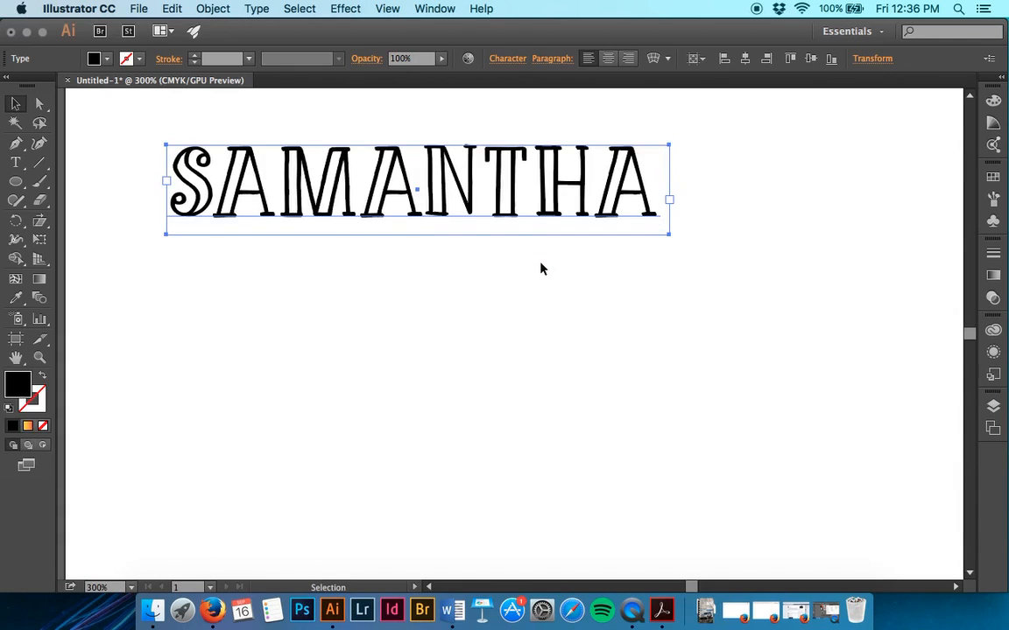
click(517, 61)
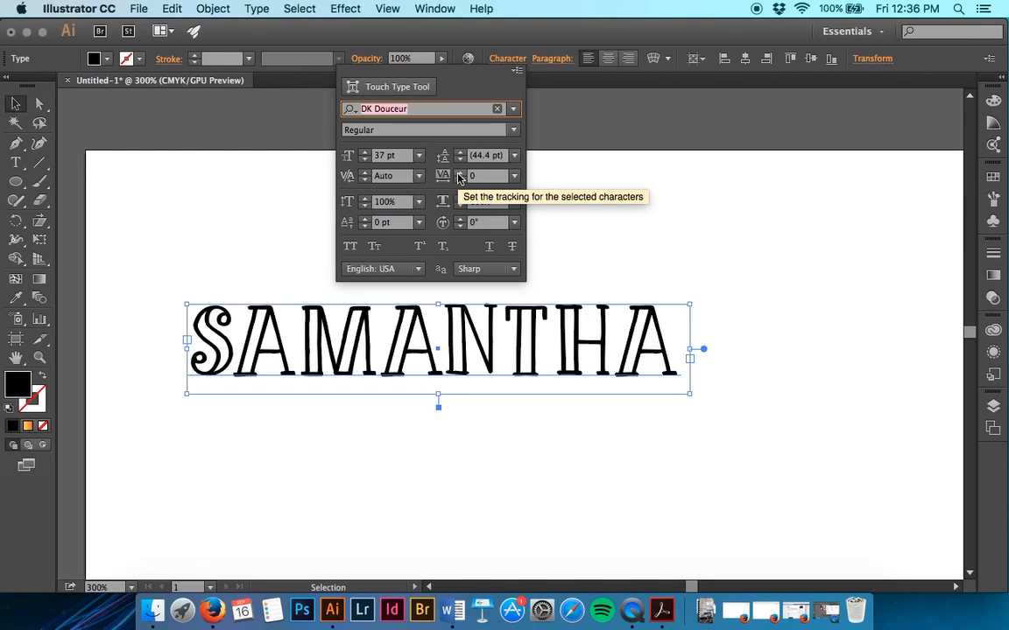
click(461, 357)
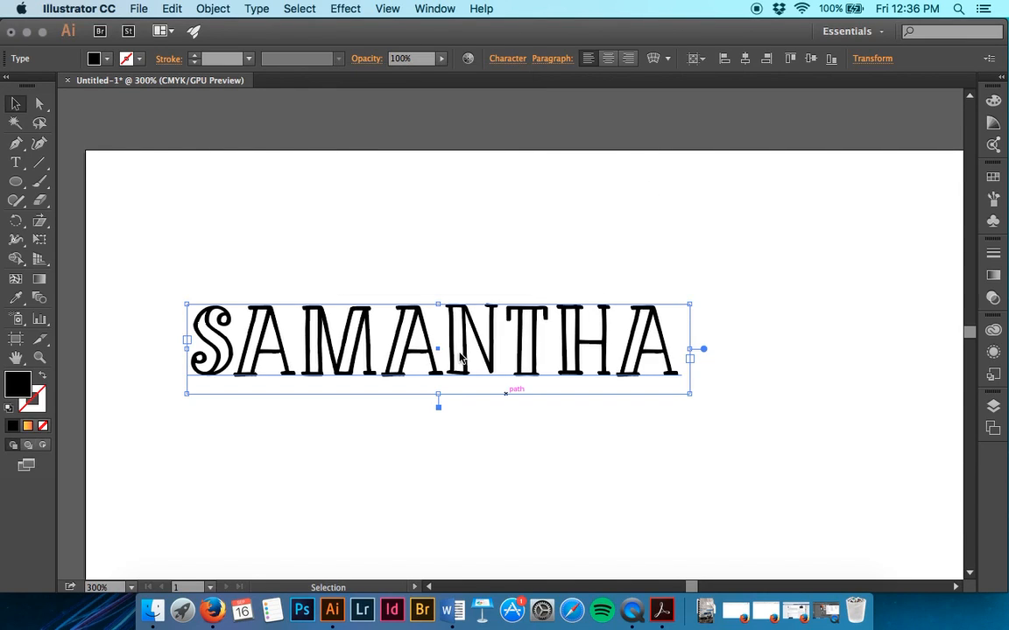
key(t)
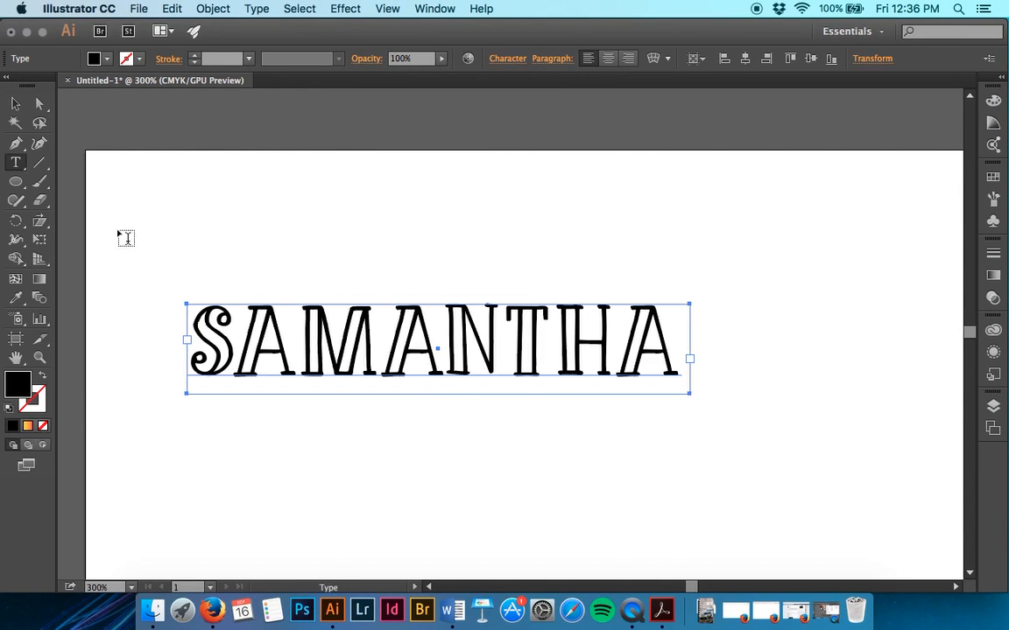
drag(204, 337, 716, 378)
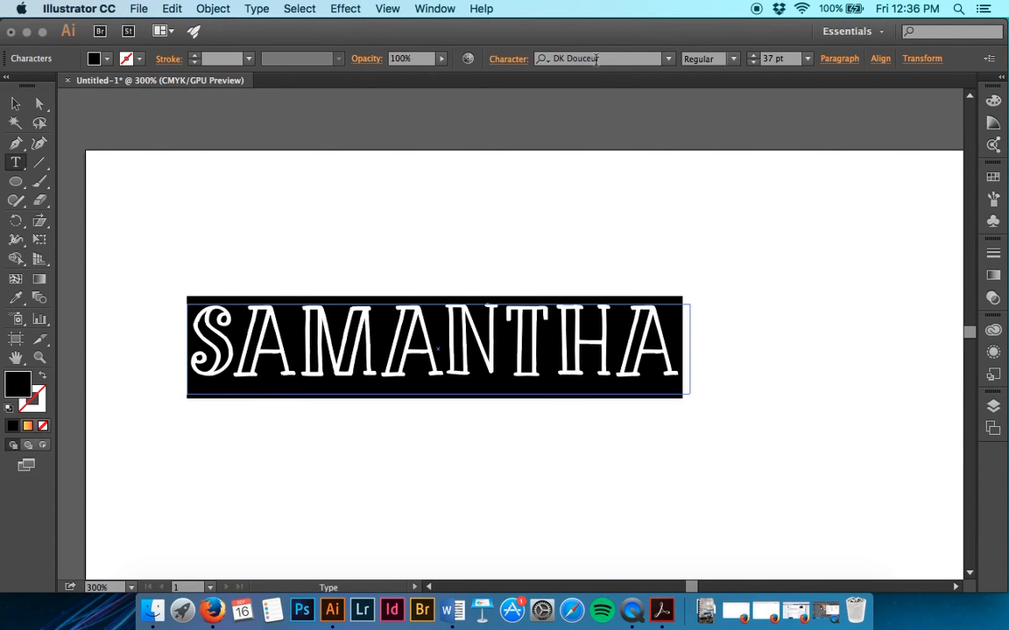
click(513, 59)
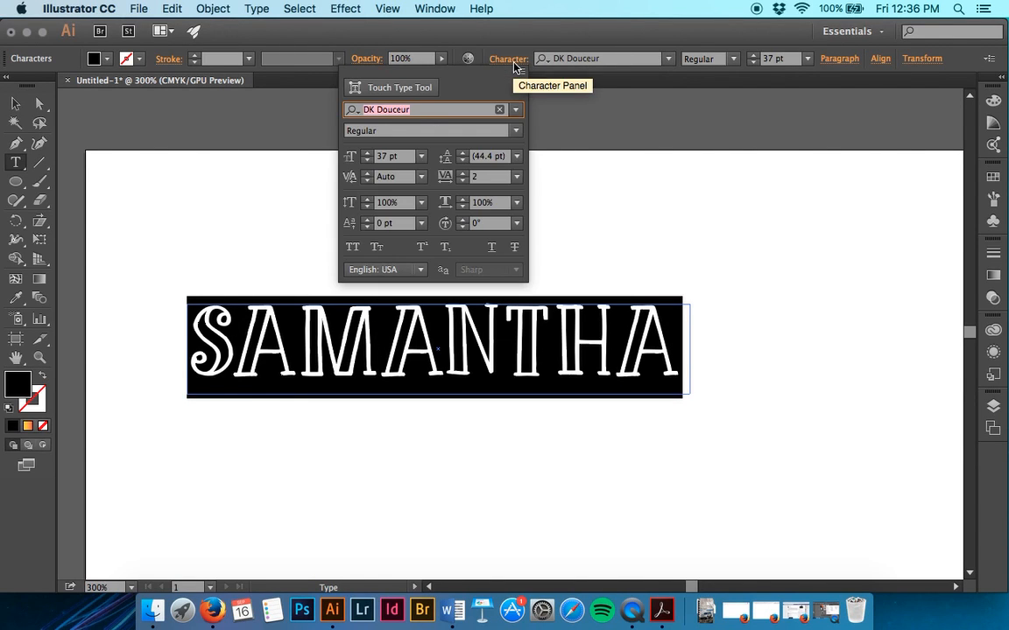
click(461, 154)
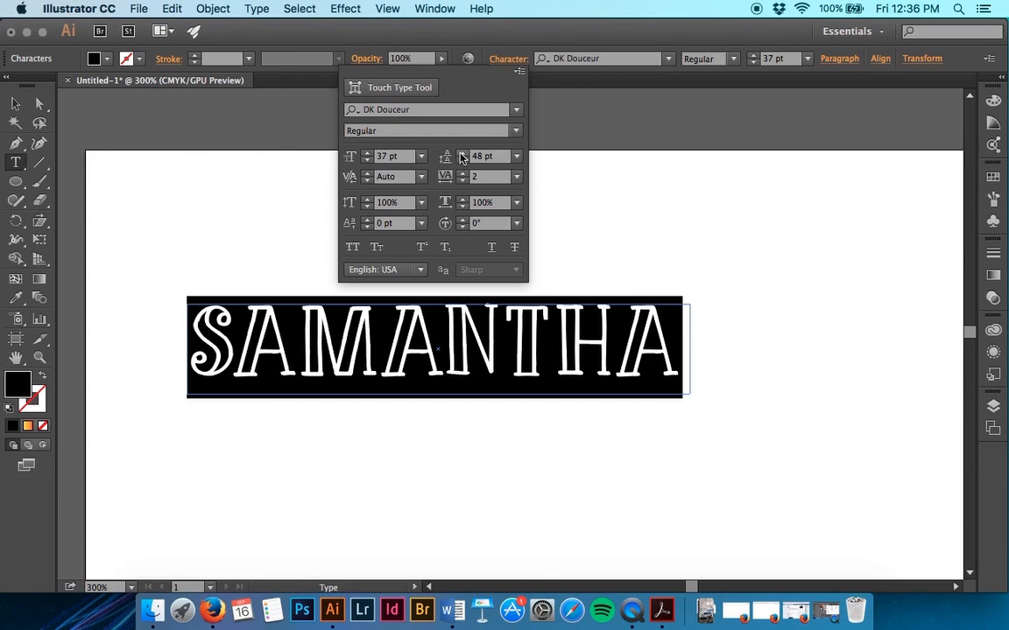
Increase the tracking of the selected name to 15
click(462, 173)
click(462, 172)
click(462, 172)
click(463, 173)
click(463, 172)
click(463, 172)
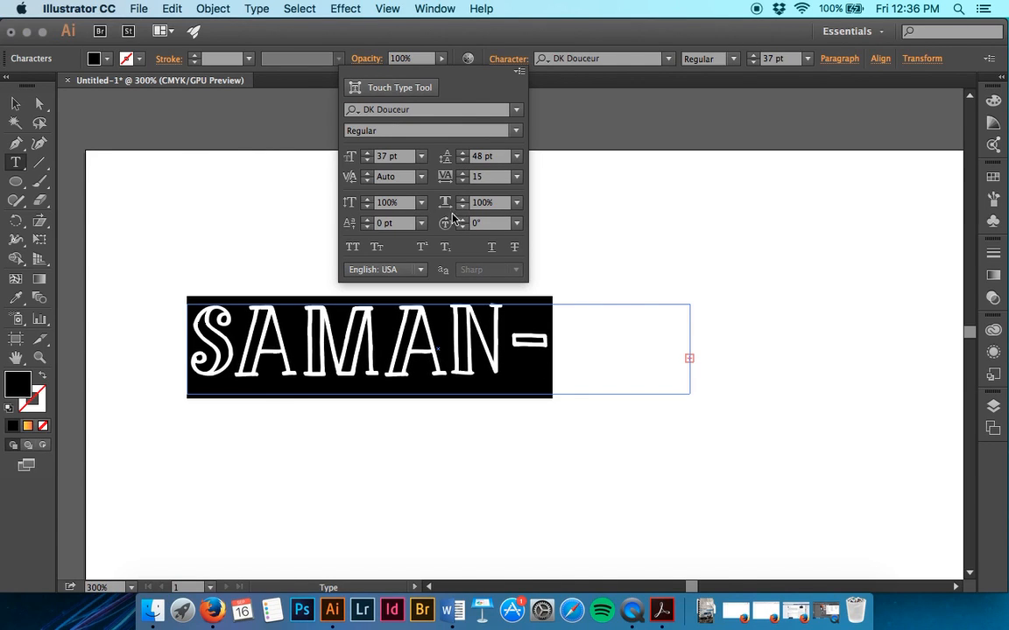
Set the baseline shift of the selected name to 4 pt
click(367, 220)
click(367, 220)
click(366, 220)
click(367, 219)
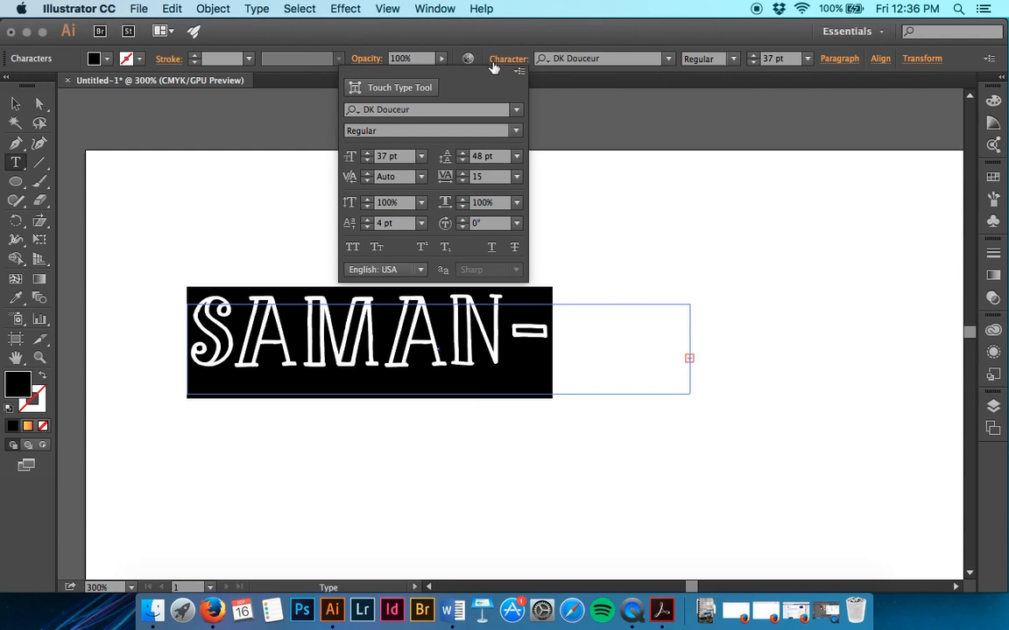
Widen the text area until the whole name fits on one line with room to spare
click(626, 259)
click(18, 104)
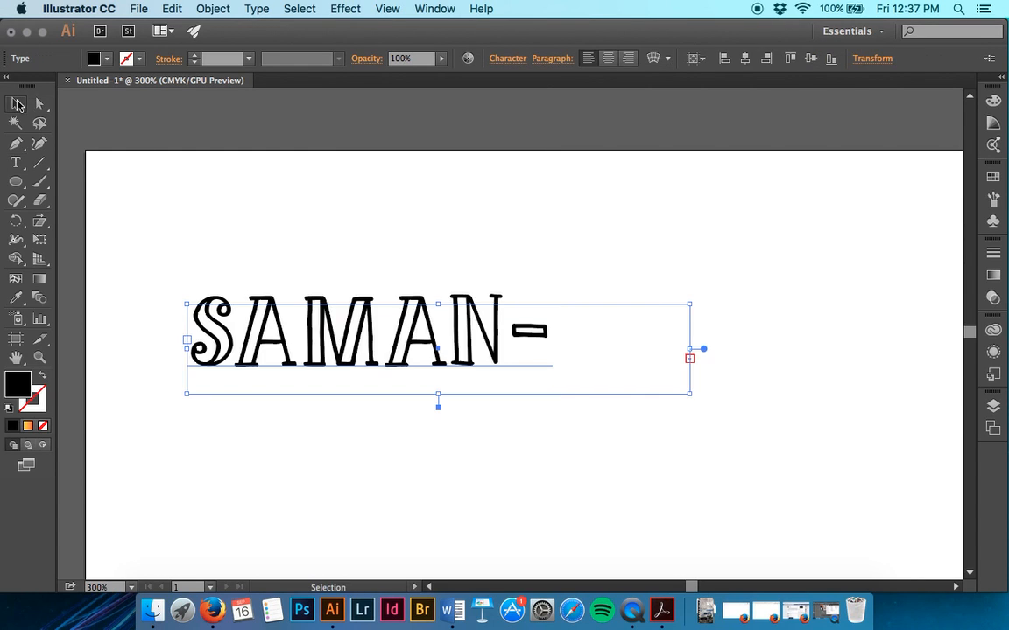
drag(693, 401, 883, 389)
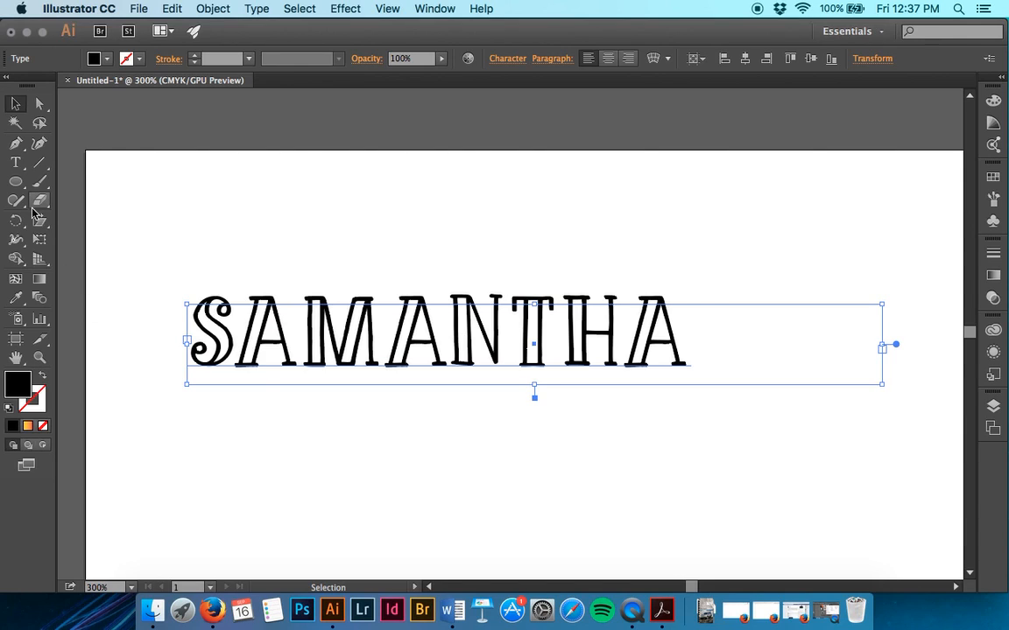
Make the name's third letter taller and narrower with the Touch Type tool and rotate it upside down
click(18, 165)
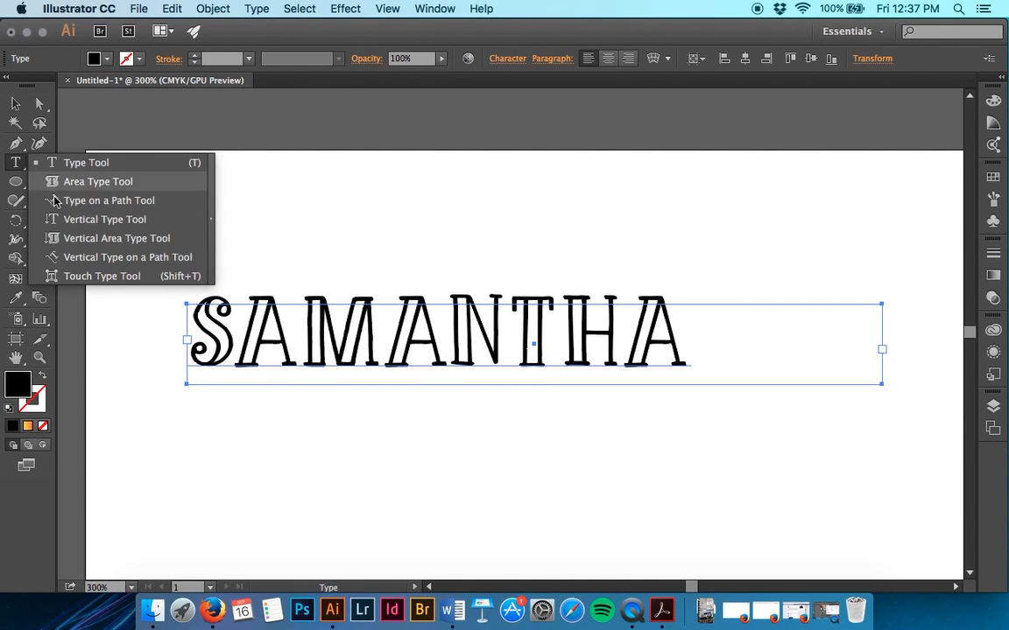
click(77, 278)
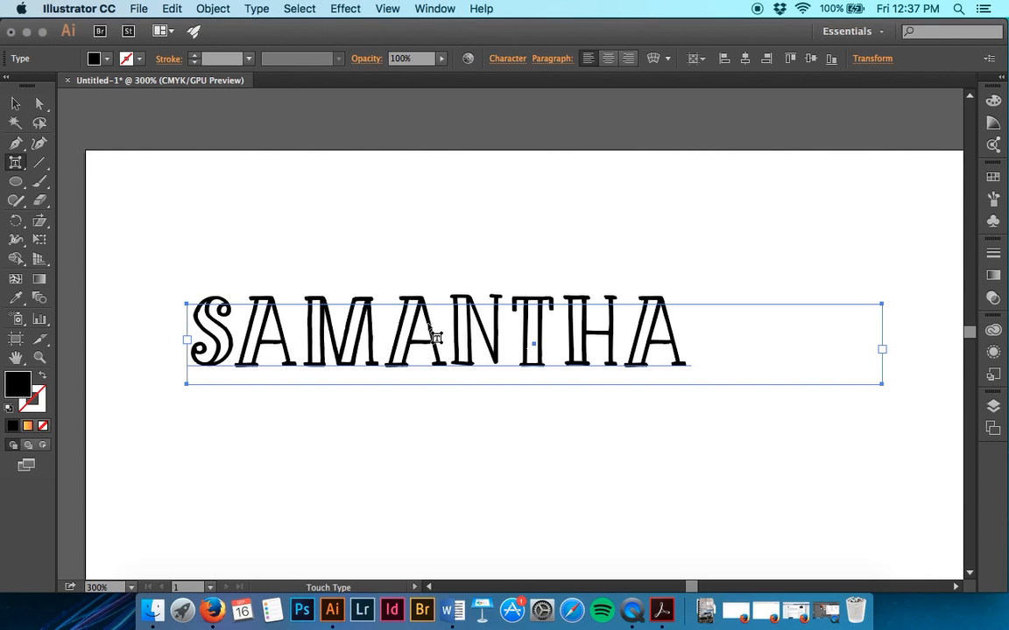
click(371, 342)
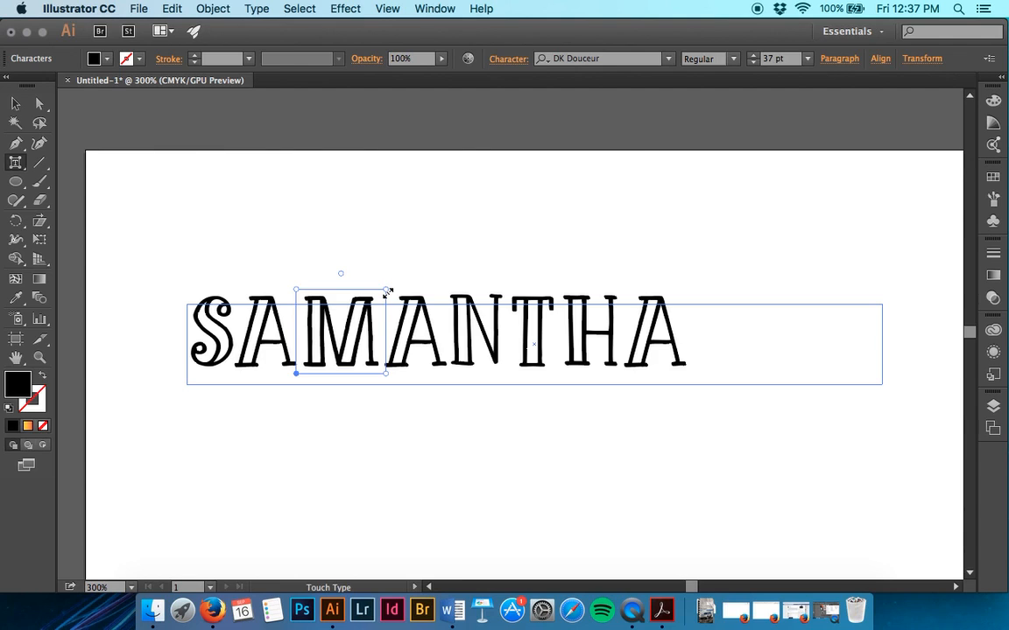
drag(387, 289, 429, 253)
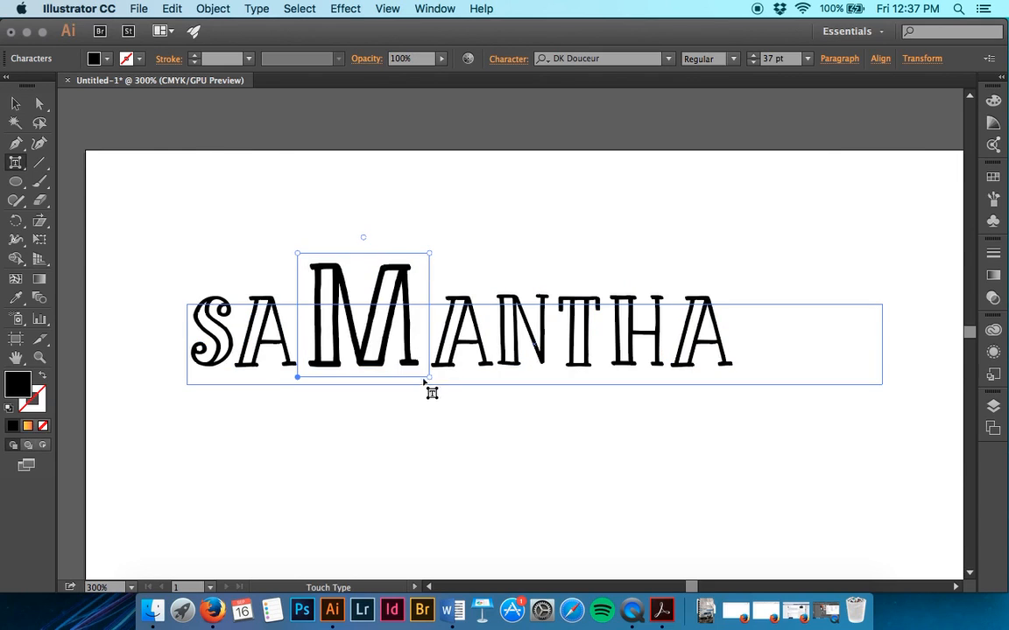
drag(428, 374, 368, 369)
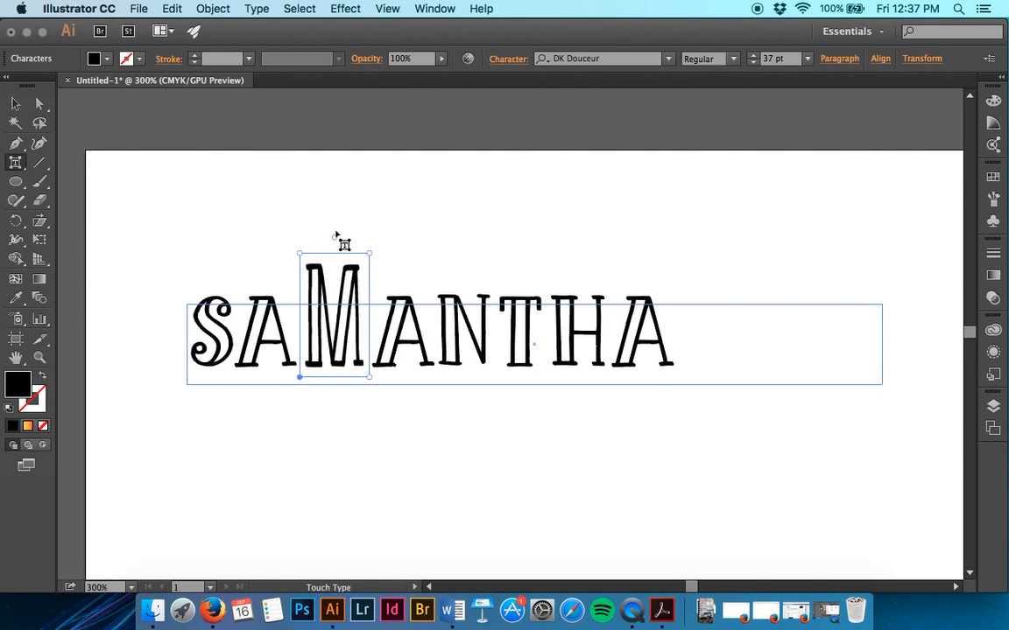
drag(336, 234, 334, 377)
click(15, 103)
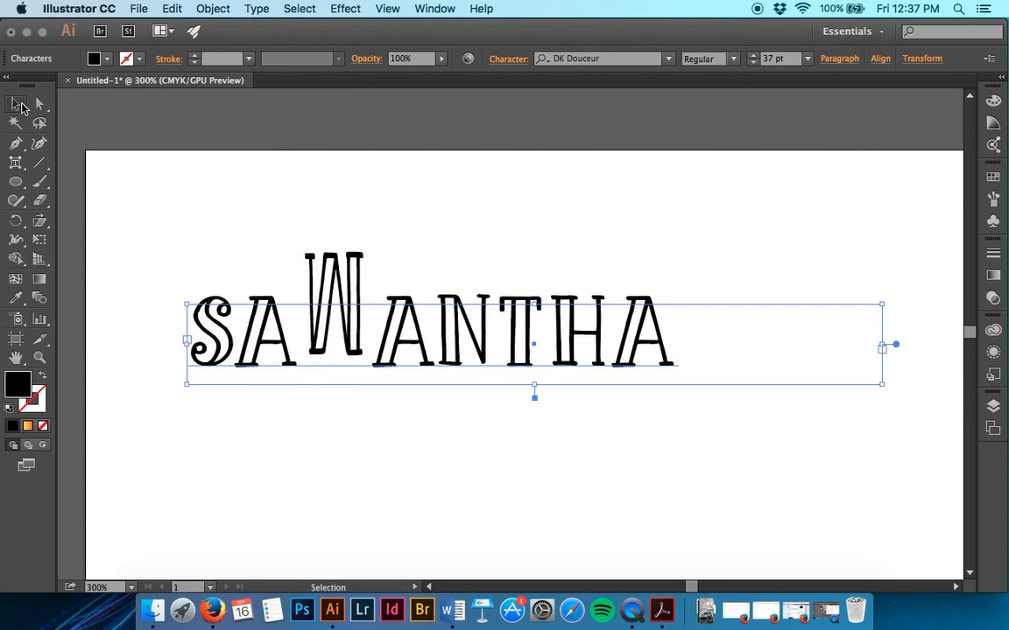
Replace the rotated third letter with a series of other letters, ending with an A
click(18, 163)
click(70, 163)
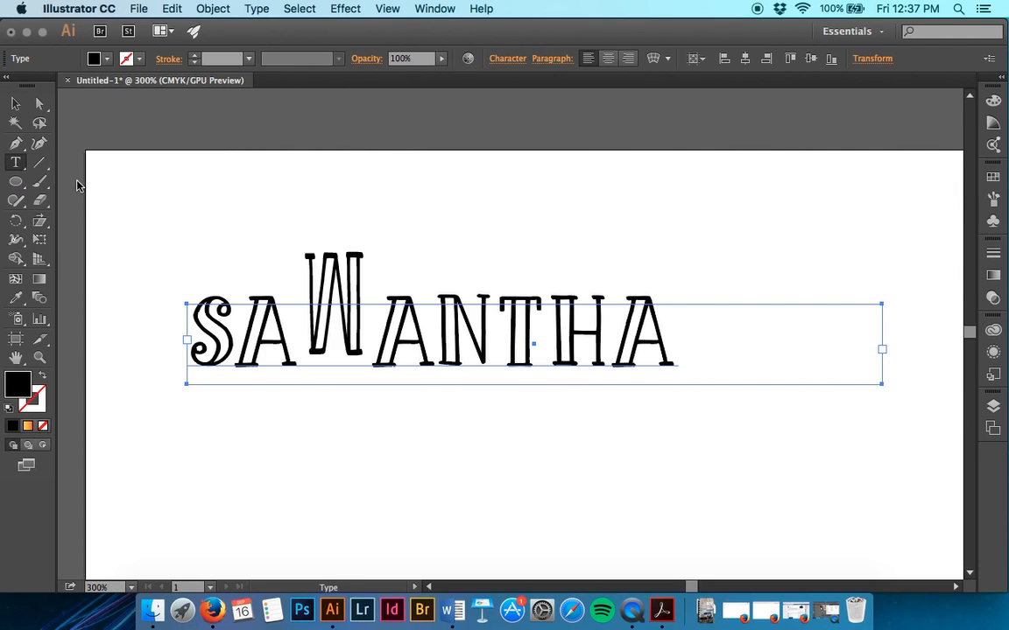
drag(368, 340, 325, 342)
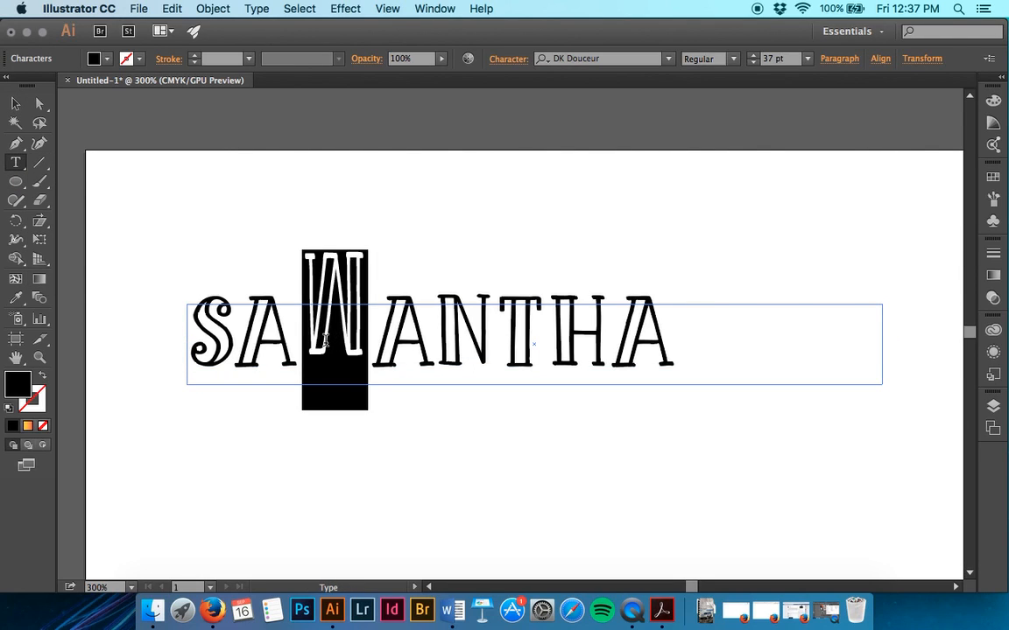
text(M)
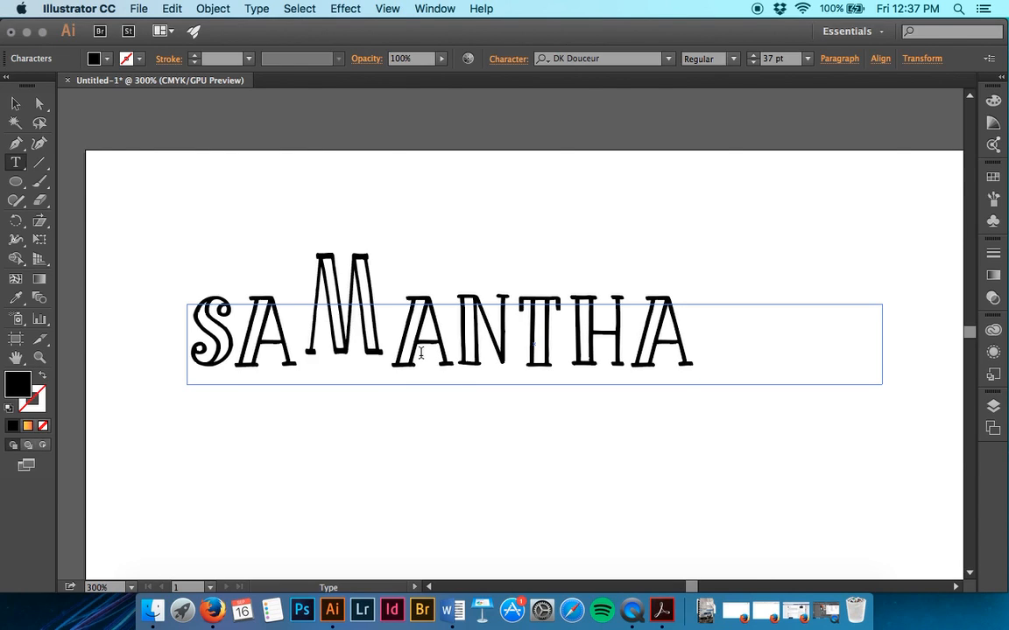
drag(367, 326, 325, 326)
text(Õ)
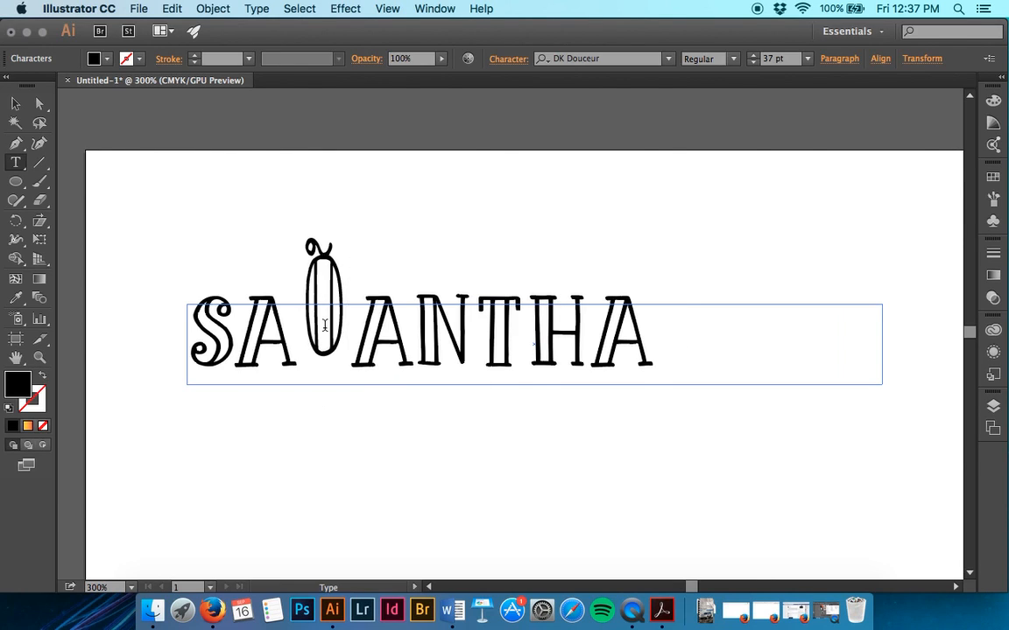
drag(339, 327, 302, 340)
text(l)
click(349, 340)
text(V)
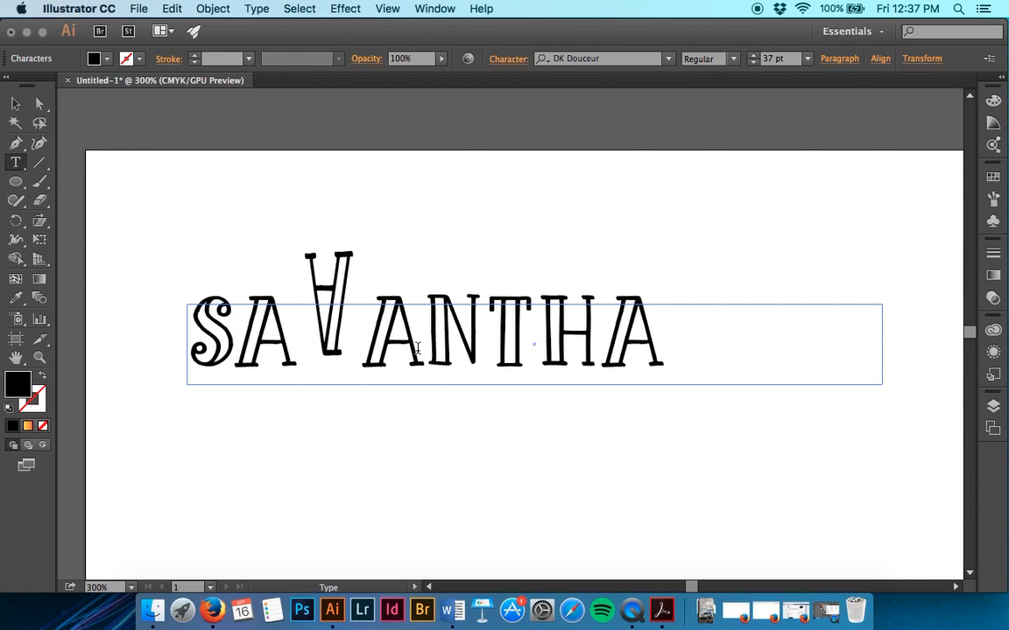
Delete the existing text and enter the name again in a new wide text area
key(Escape)
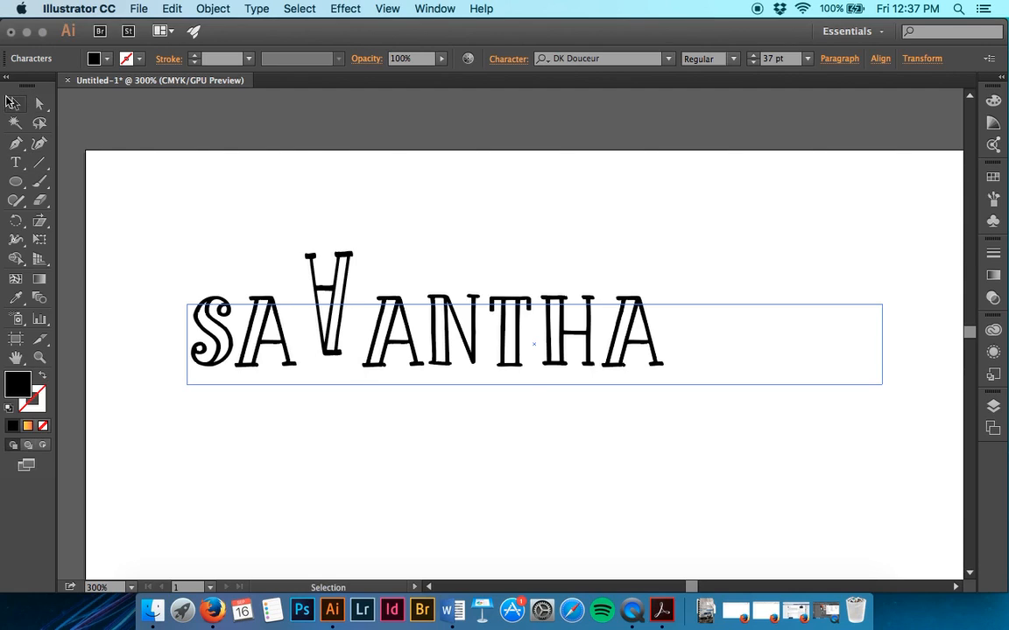
key(Delete)
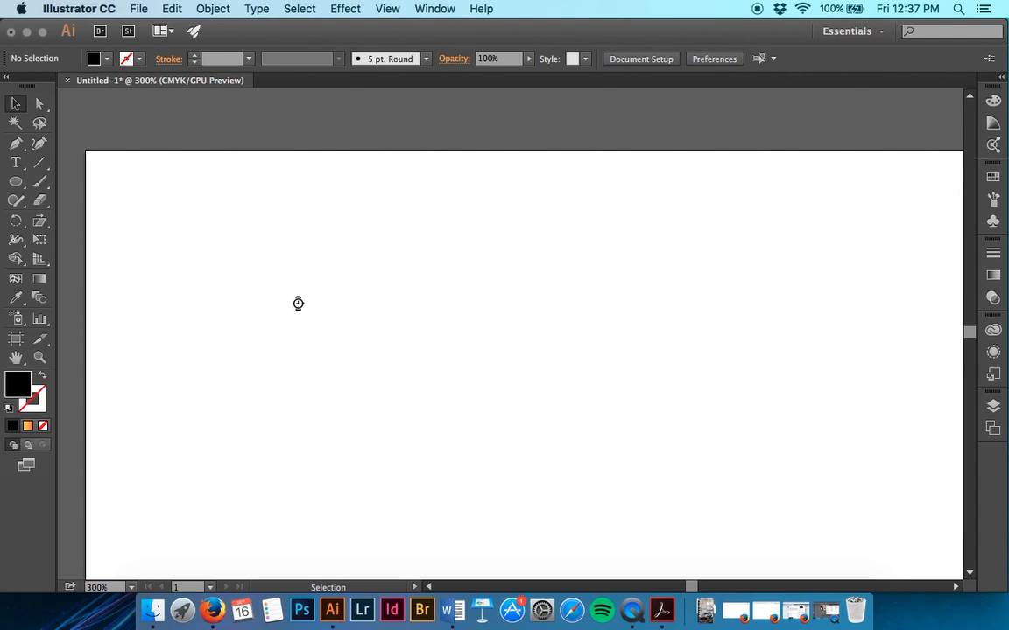
key(t)
drag(235, 277, 798, 385)
text(SA)
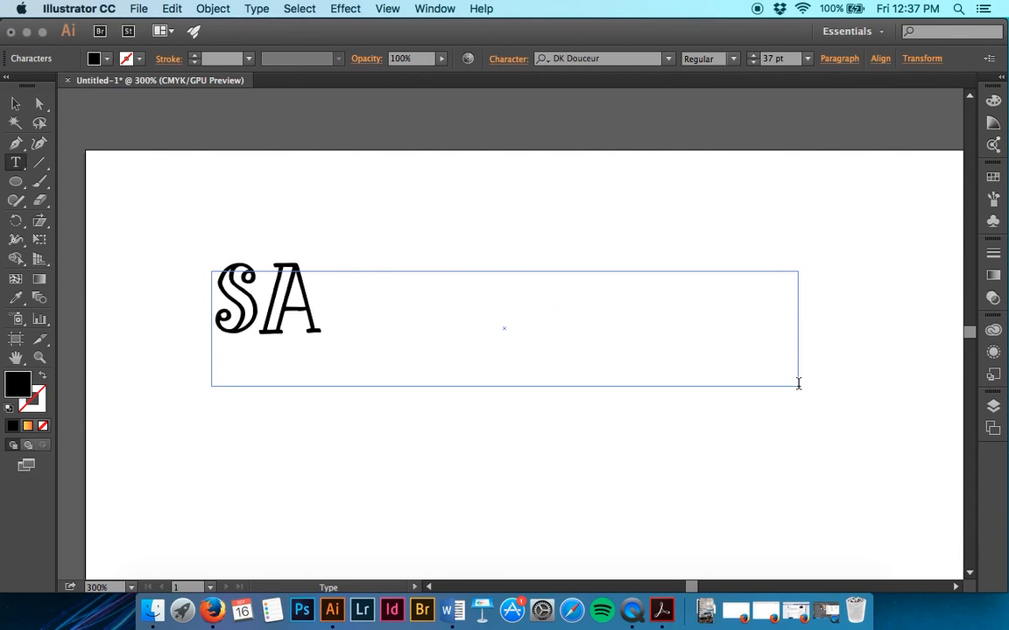
text(MANTHA)
Try Combustion Plain BRK on the whole name and settle on the Combustion Wide BRK font
drag(710, 316, 470, 186)
click(599, 58)
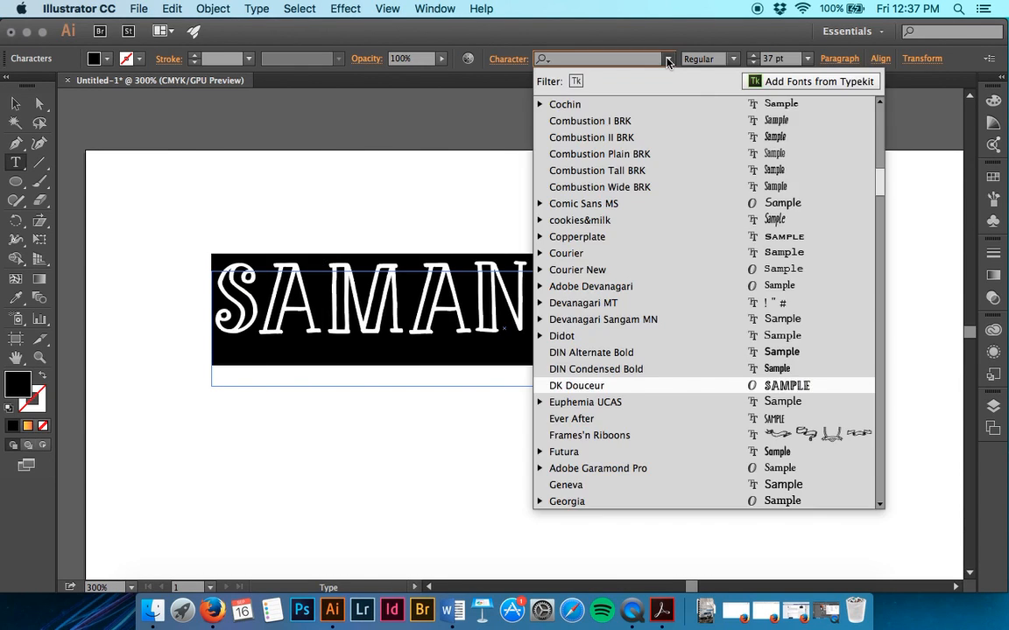
click(656, 156)
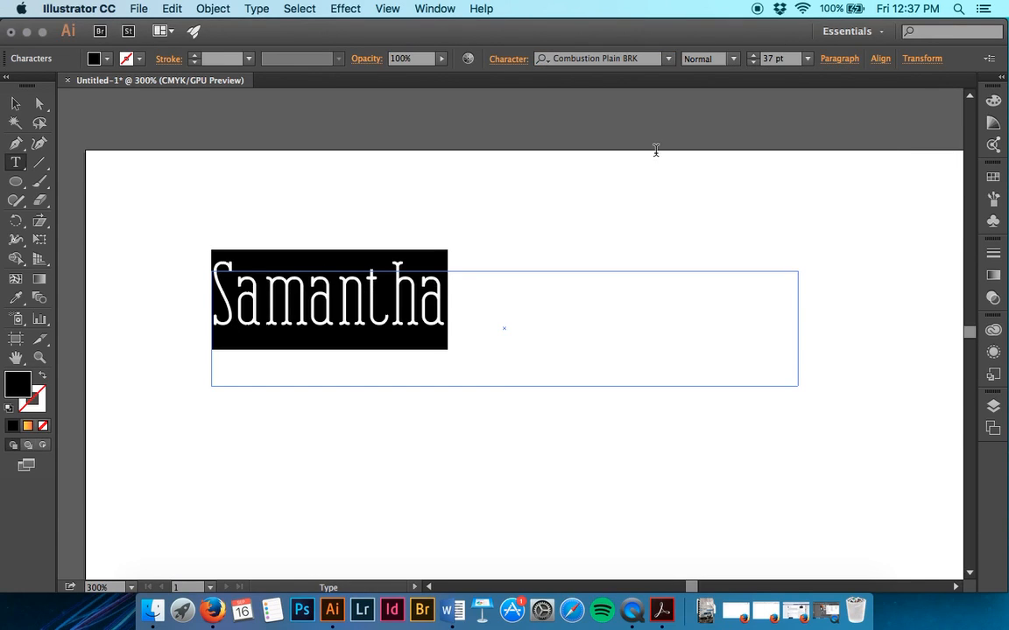
click(702, 58)
click(692, 77)
click(668, 58)
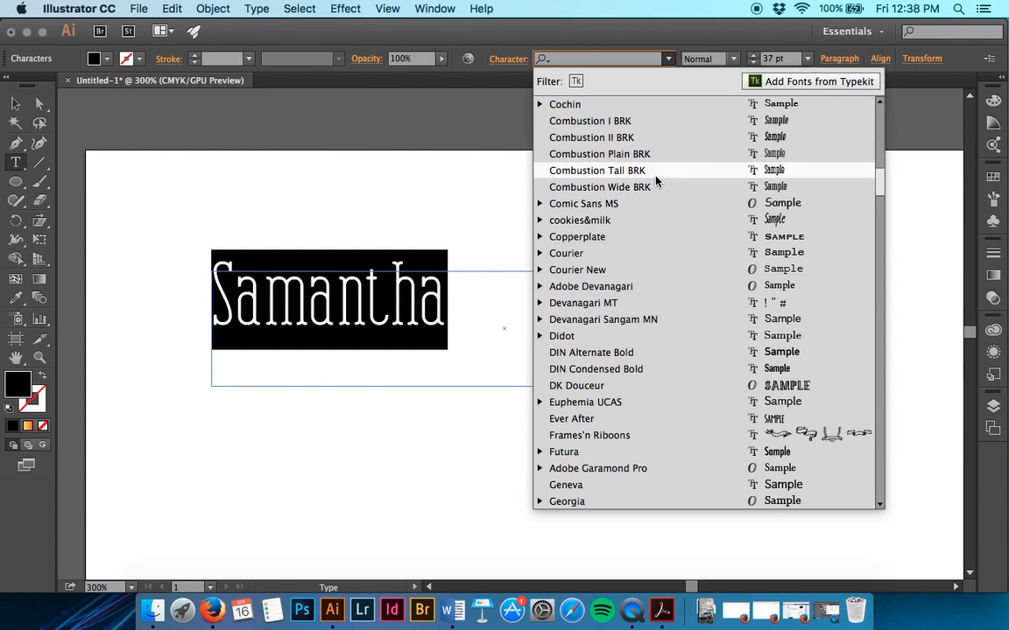
click(656, 186)
click(498, 318)
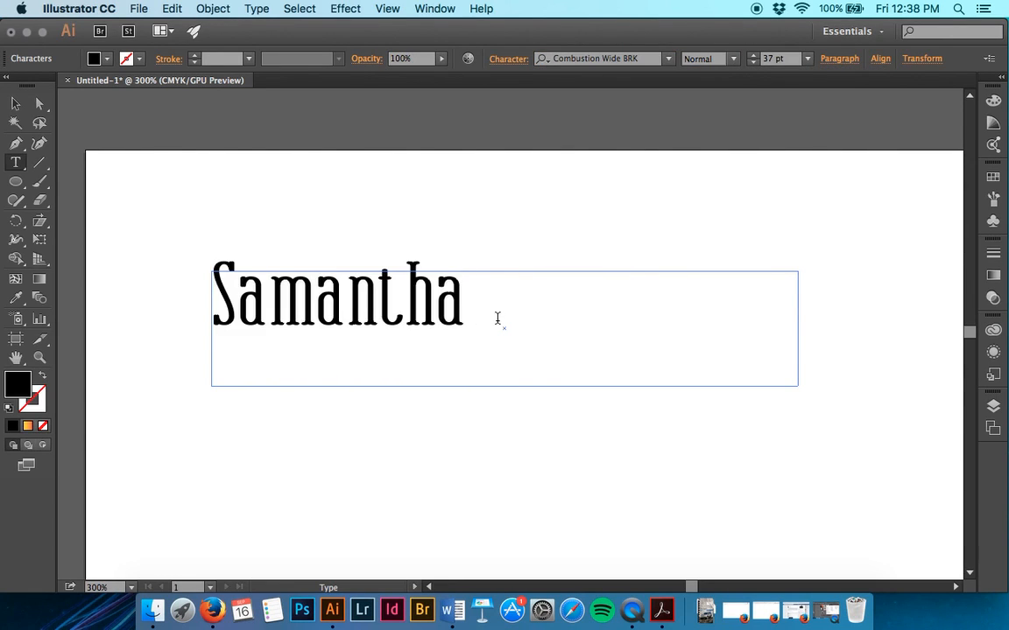
Shrink the text area to fit closely around the name and convert the text to outlines
click(16, 103)
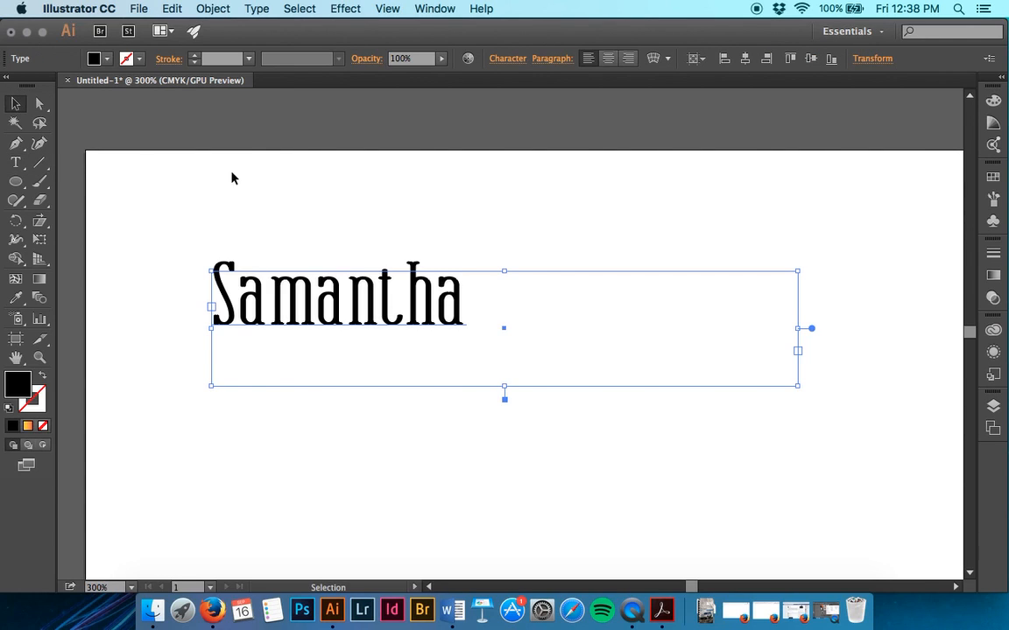
drag(795, 387, 491, 354)
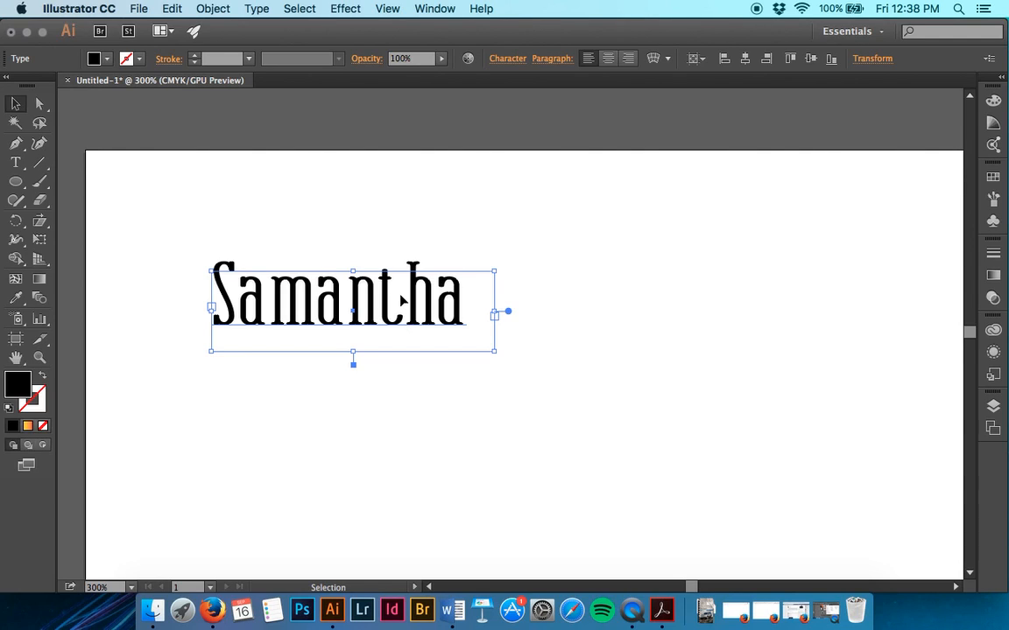
right_click(401, 300)
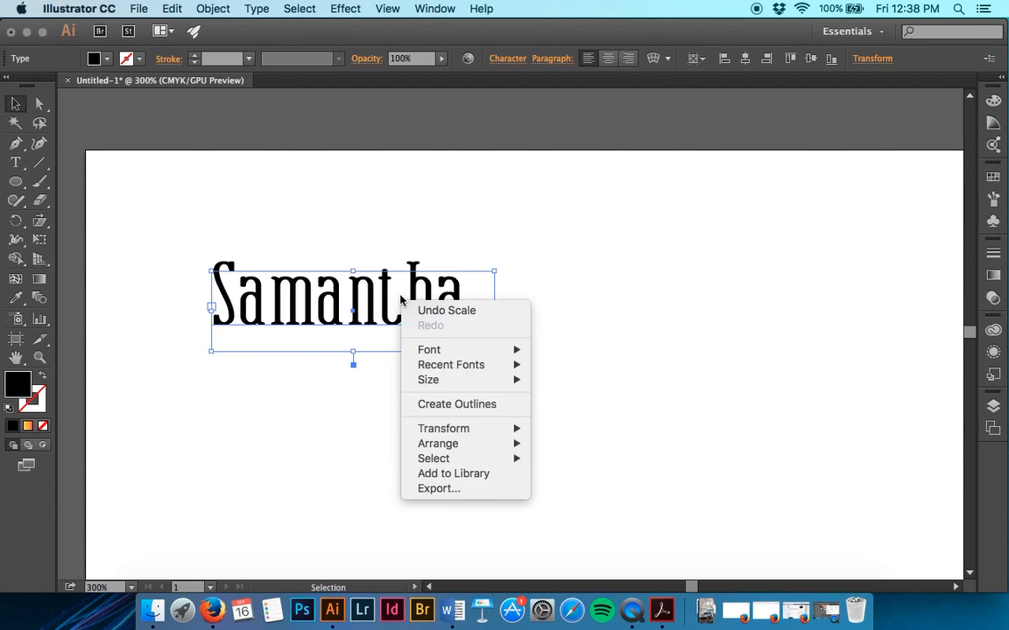
click(428, 404)
Reshape the foot of the h's right leg by moving its side anchor points outward and its base point downward with Direct Selection
key(super+equal)
key(super+equal)
key(super+equal)
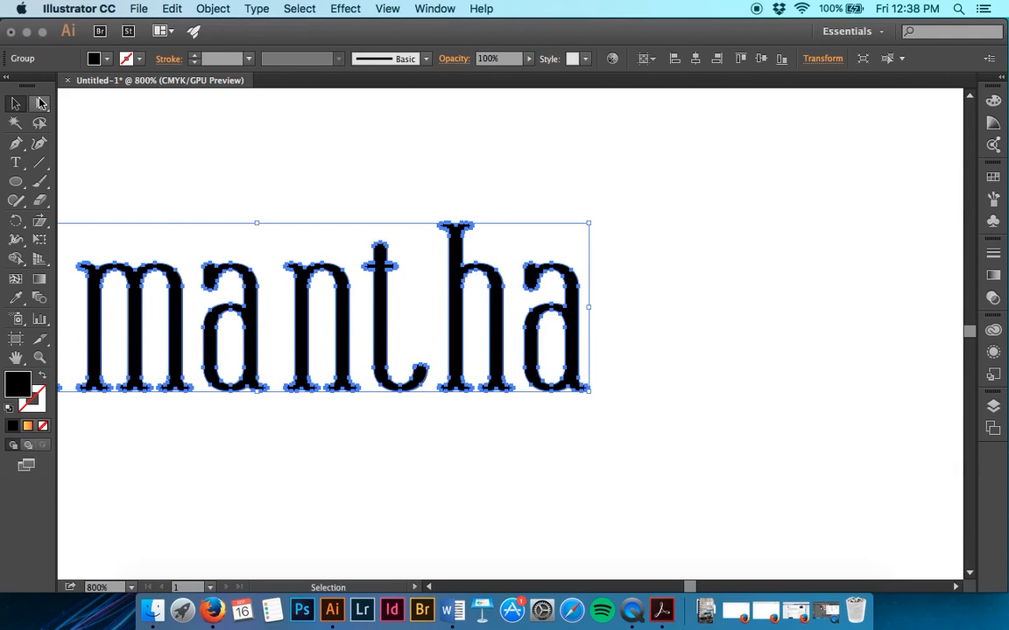
click(40, 104)
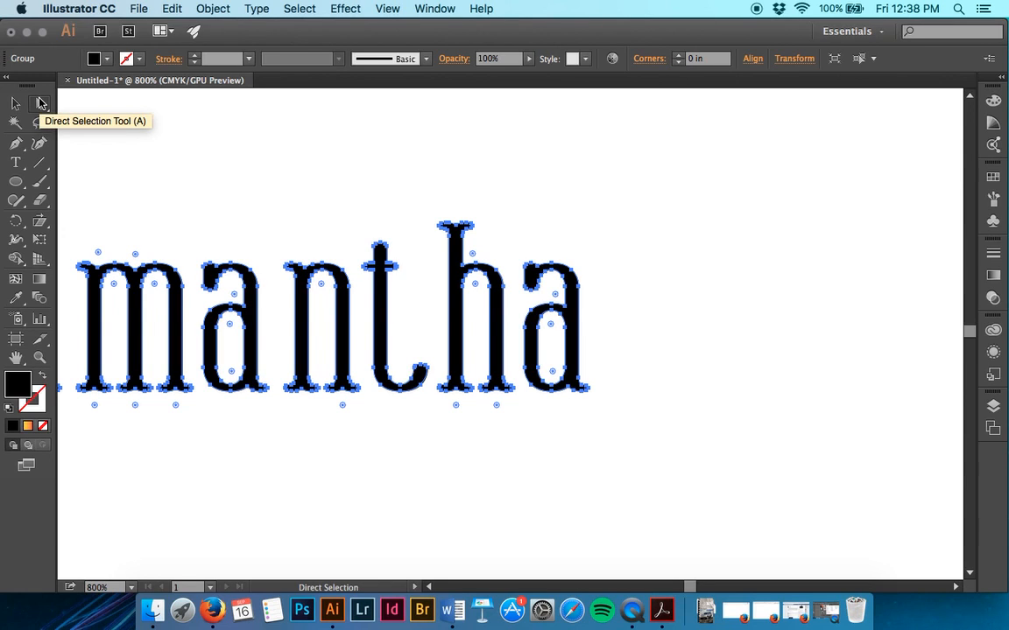
key(v)
key(super+equal)
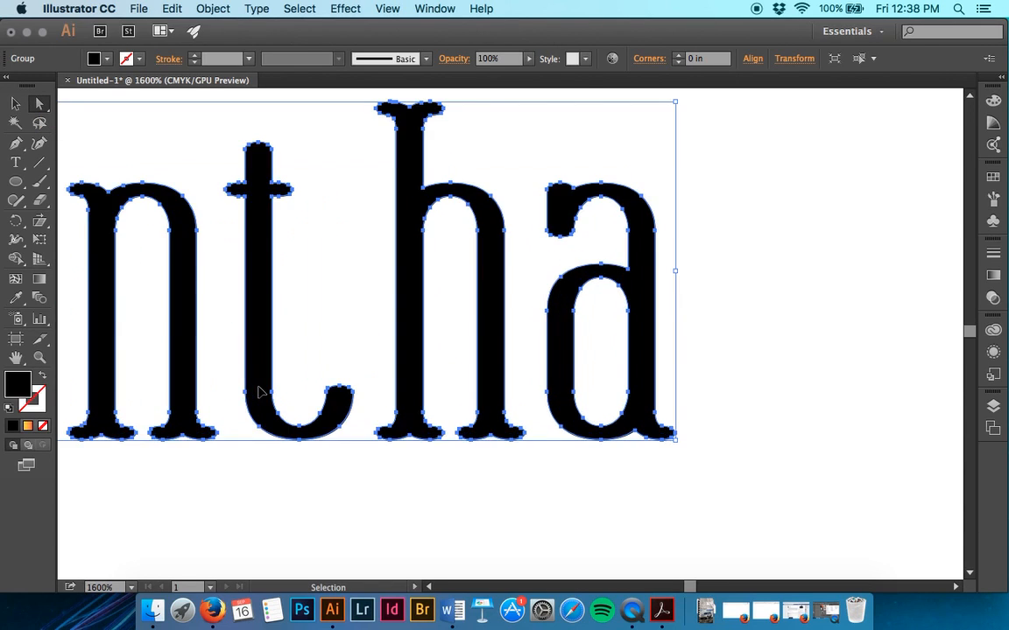
key(super+equal)
key(a)
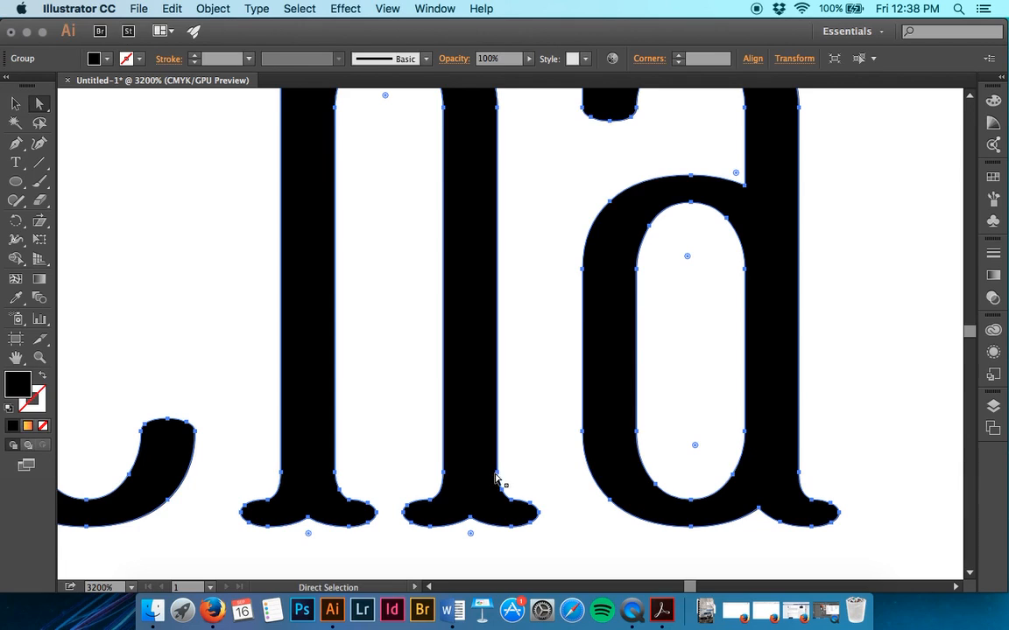
drag(501, 477, 522, 469)
drag(447, 477, 413, 477)
drag(455, 520, 473, 540)
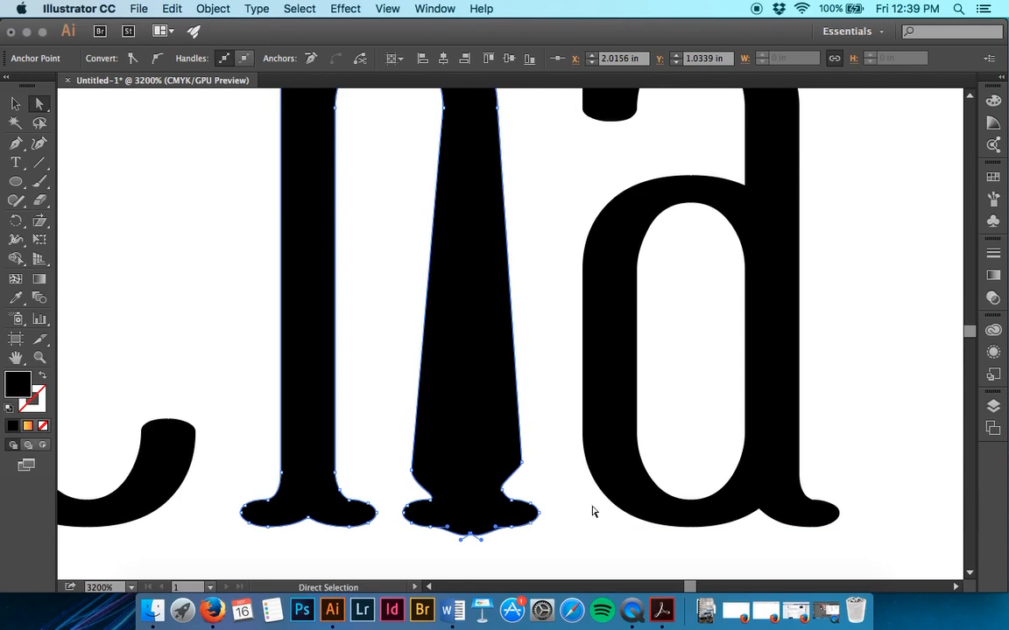
Select the outlined h and adjust its corner rounding with the live corner widget inside the arch
scroll(743, 513, right, 10)
click(643, 374)
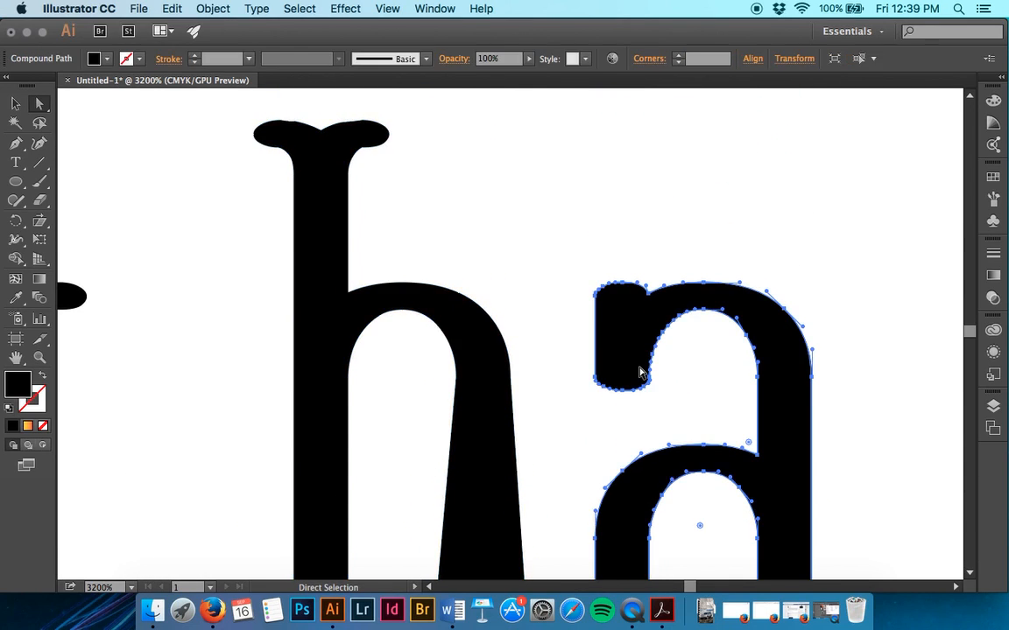
click(317, 238)
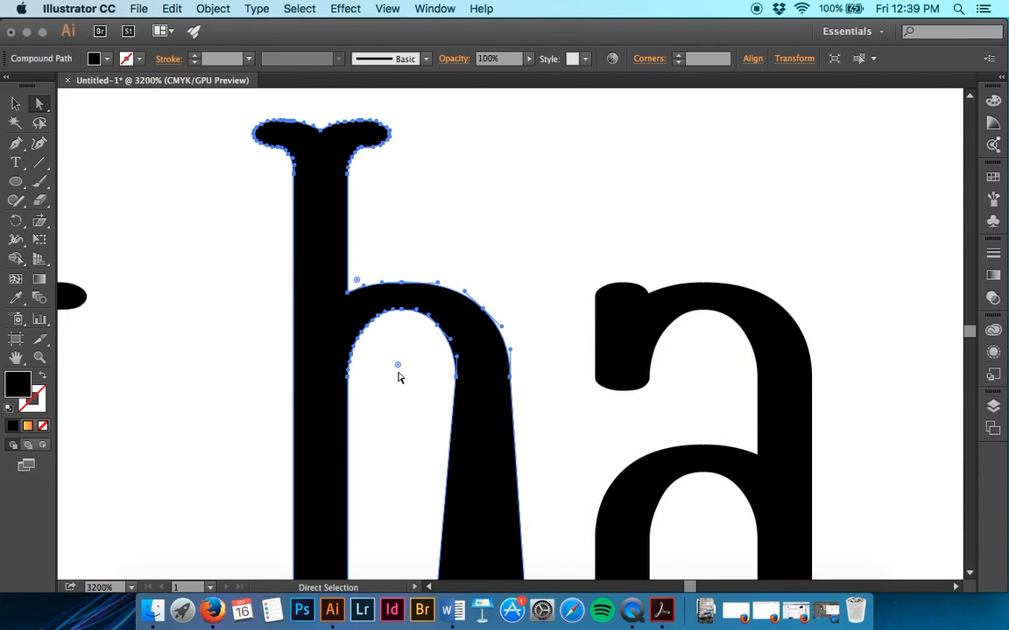
mouse_move(398, 368)
mouse_down()
mouse_move(399, 410)
mouse_move(407, 309)
mouse_move(407, 344)
mouse_move(378, 410)
mouse_move(391, 380)
mouse_up()
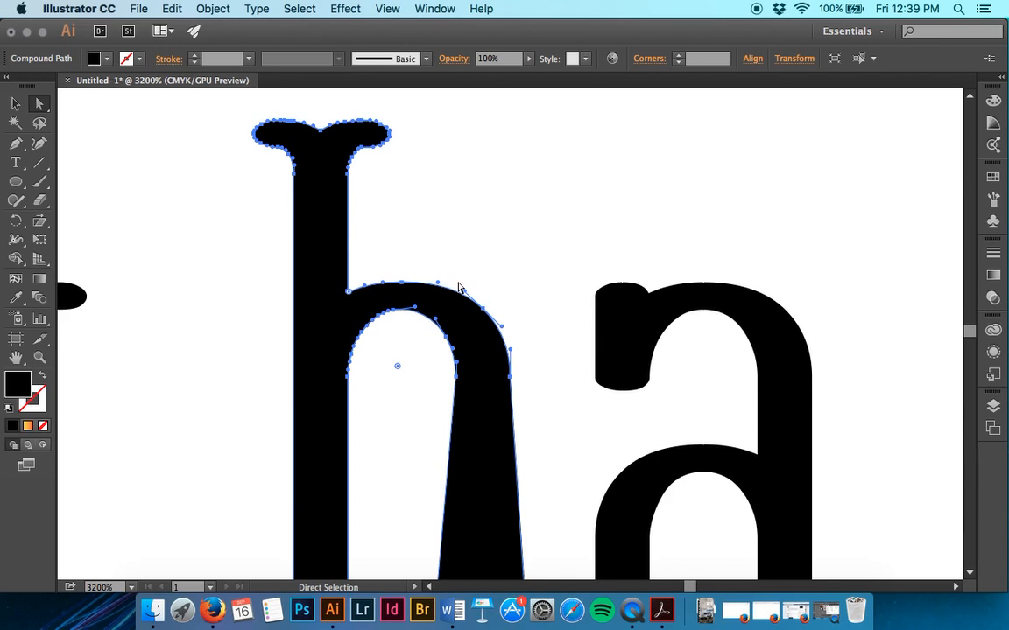
Remove the anchor points around the upper part of the counter in the a between m and n, using the Pen tool
scroll(459, 287, down, 15)
scroll(459, 287, left, 5)
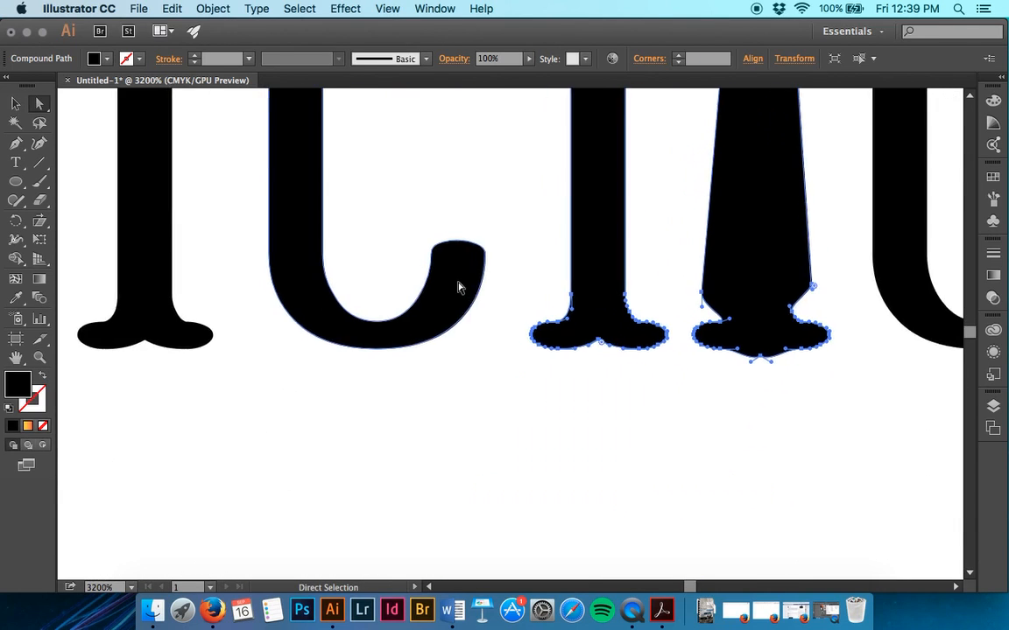
scroll(362, 338, left, 5)
scroll(286, 387, up, 10)
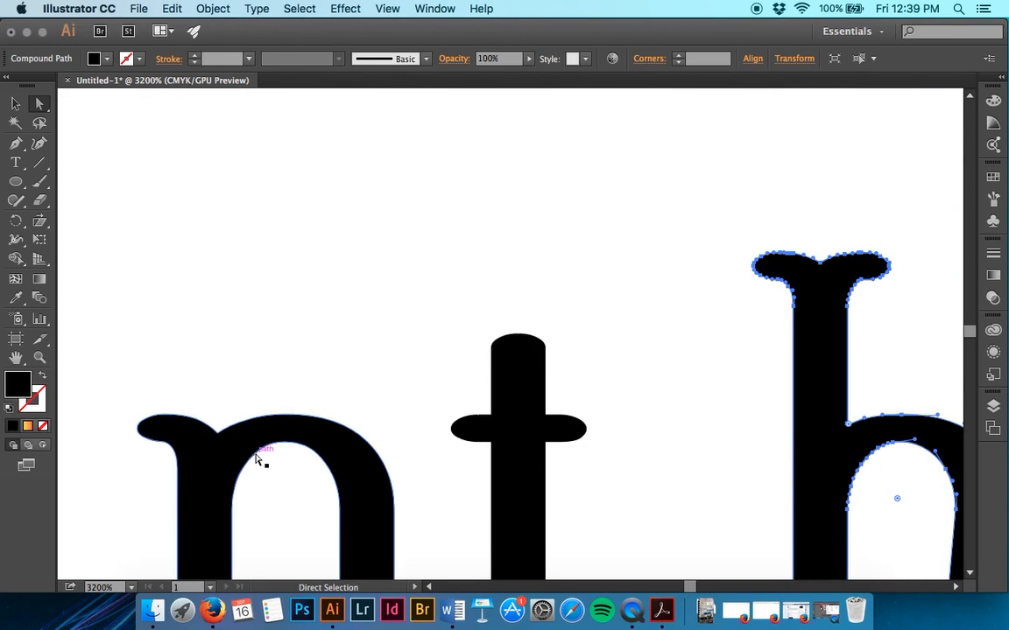
scroll(258, 460, down, 2)
scroll(258, 460, left, 1)
scroll(450, 378, left, 8)
click(423, 379)
scroll(449, 419, down, 3)
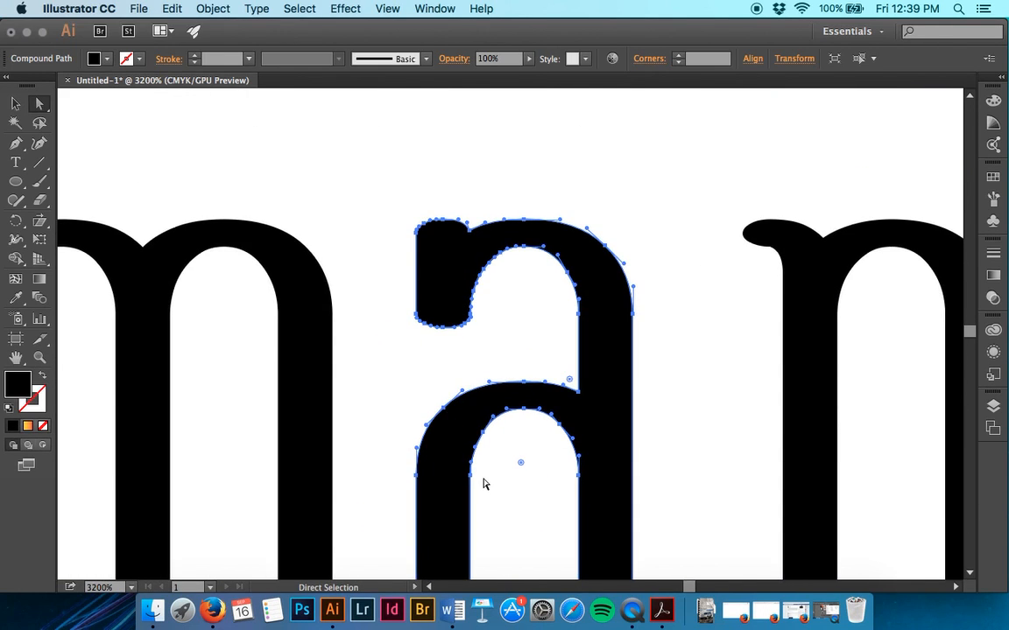
key(p)
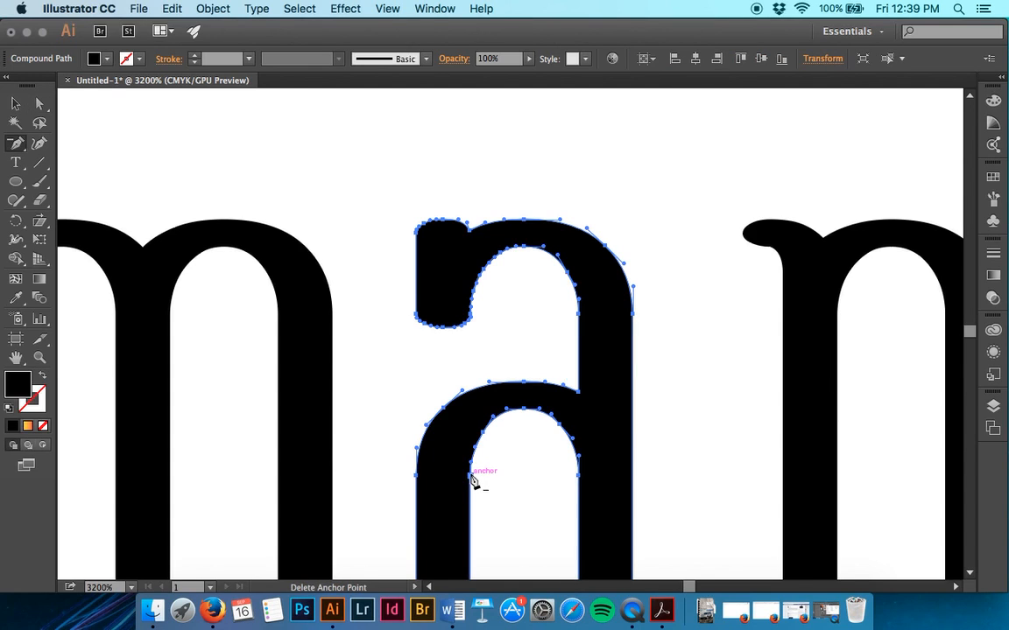
click(473, 474)
click(481, 436)
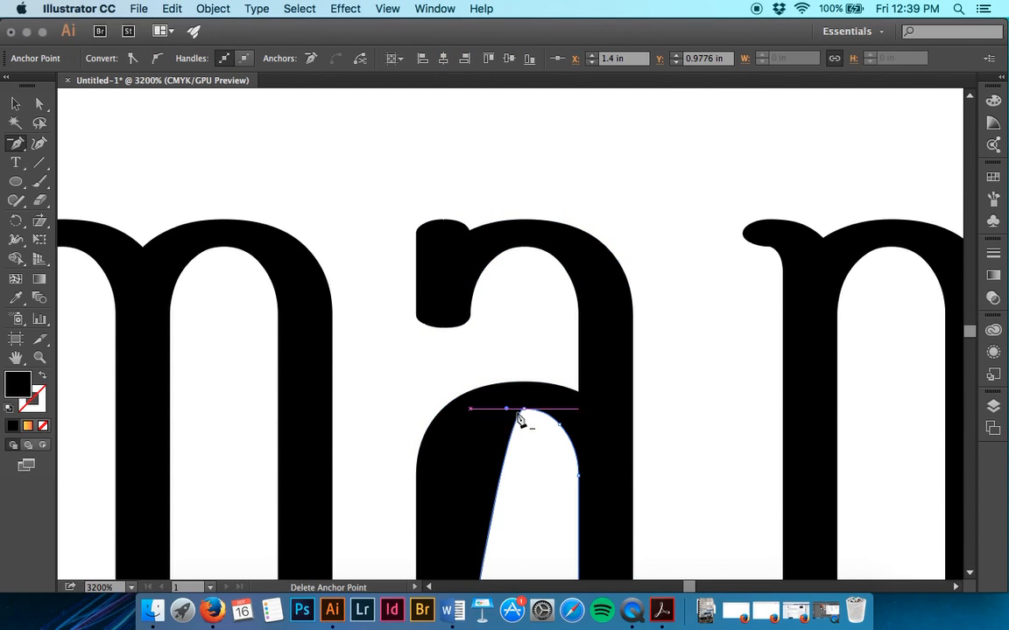
click(523, 410)
click(565, 433)
scroll(568, 429, down, 3)
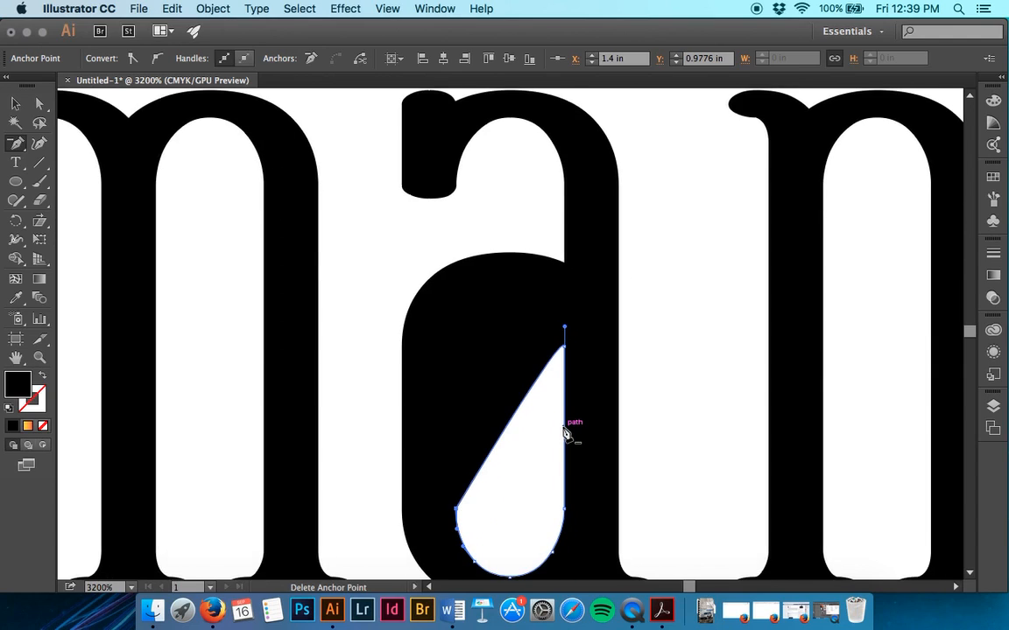
Remove the remaining anchor points along the sides of the counter in the a between m and n, using Delete Anchor Point
click(565, 348)
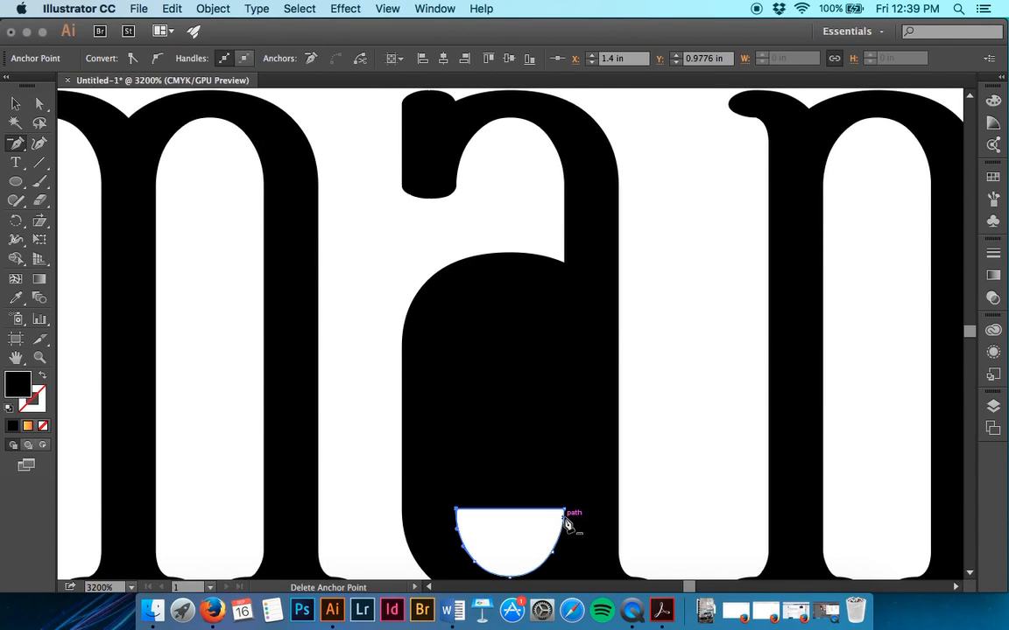
click(564, 510)
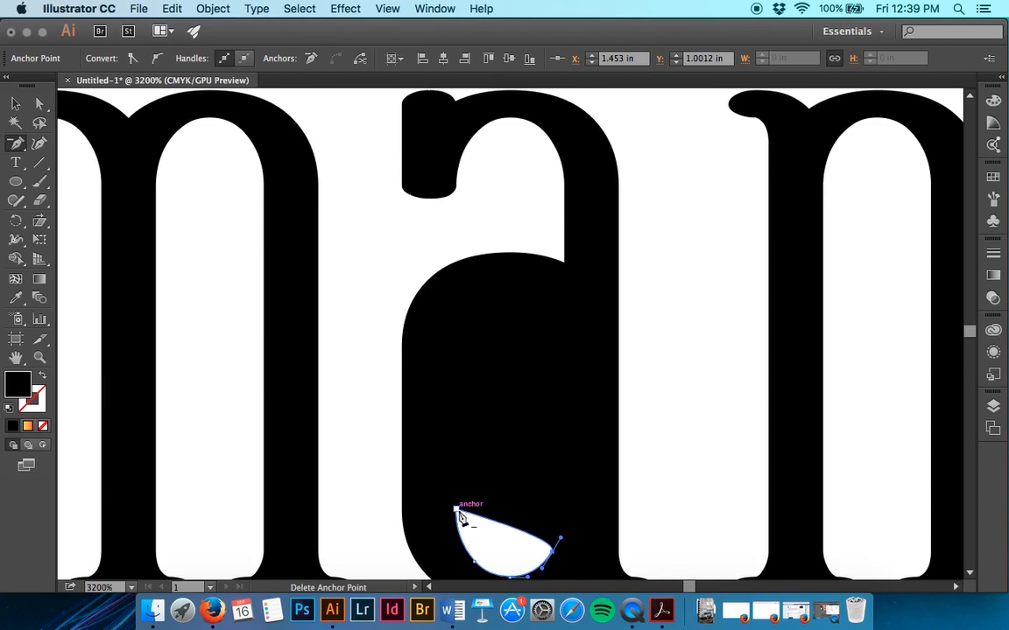
click(456, 510)
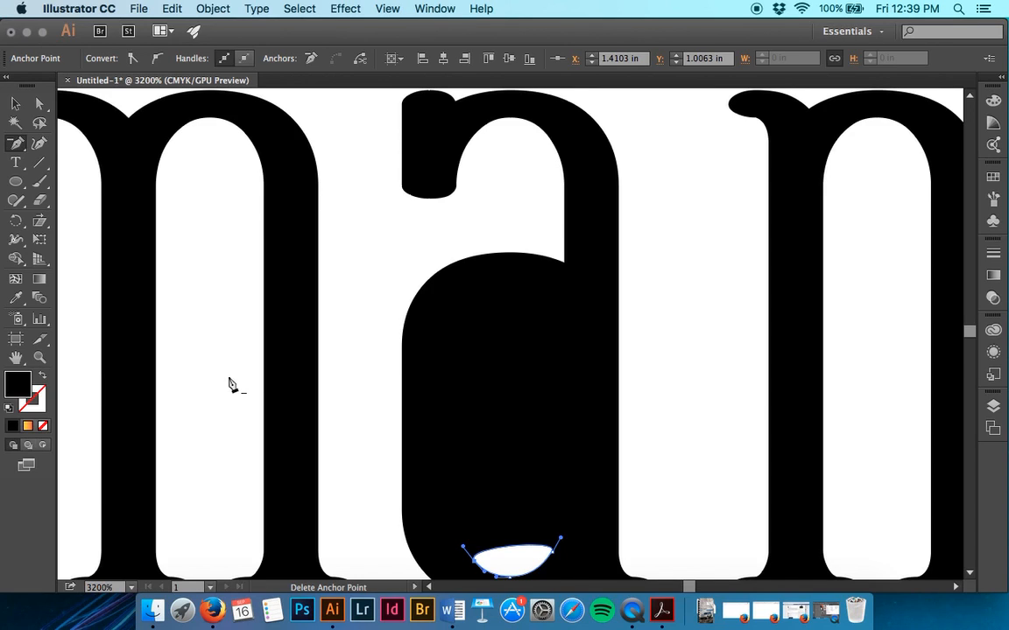
Add an anchor point to the upper edge of the small counter in the a and move it upward with Direct Selection
key(a)
scroll(406, 435, down, 3)
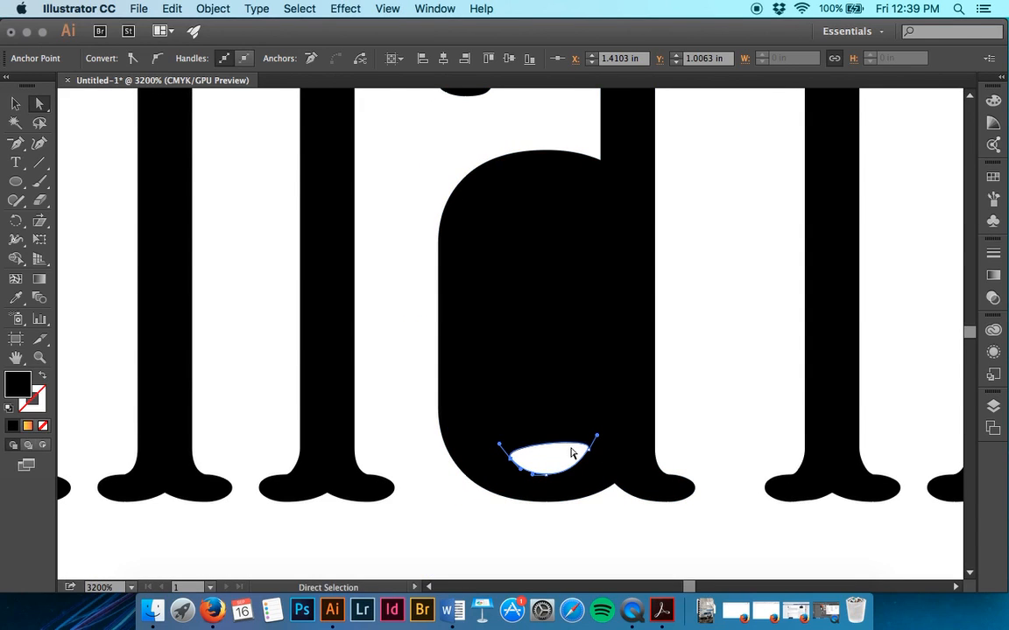
key(plus)
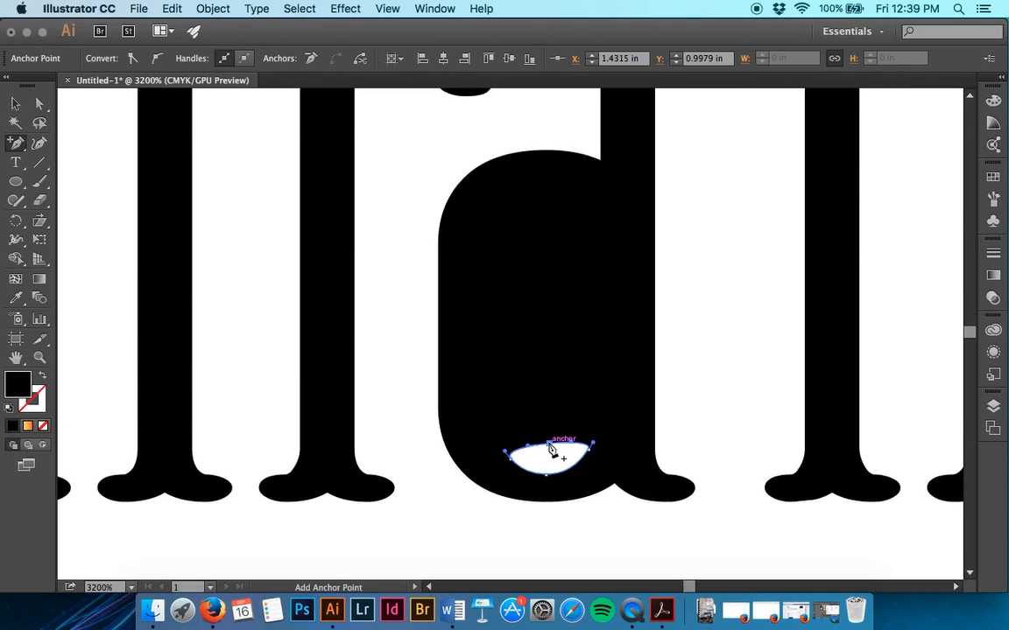
key(a)
drag(550, 444, 574, 391)
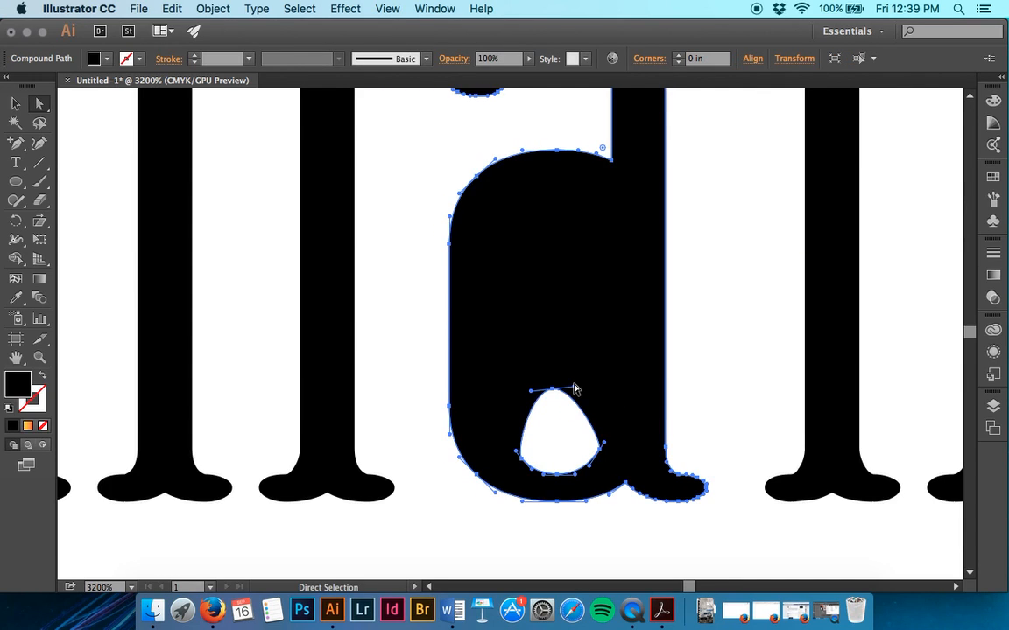
key(super+z)
Round the top of the counter by pulling both direction handles of its upper anchor point outward
drag(565, 391, 601, 375)
key(super+shift+a)
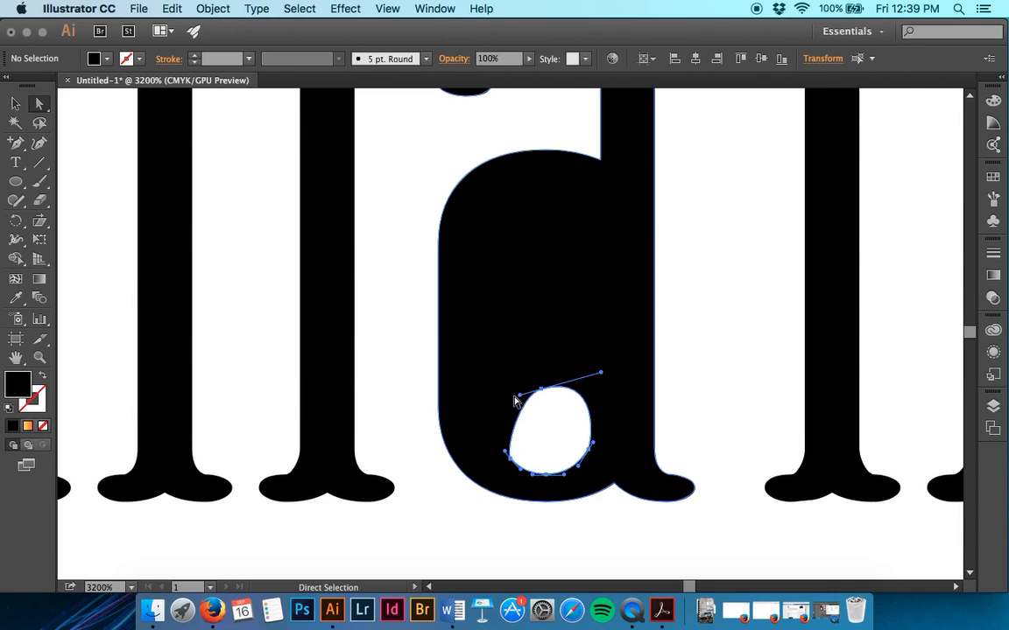
drag(516, 396, 488, 396)
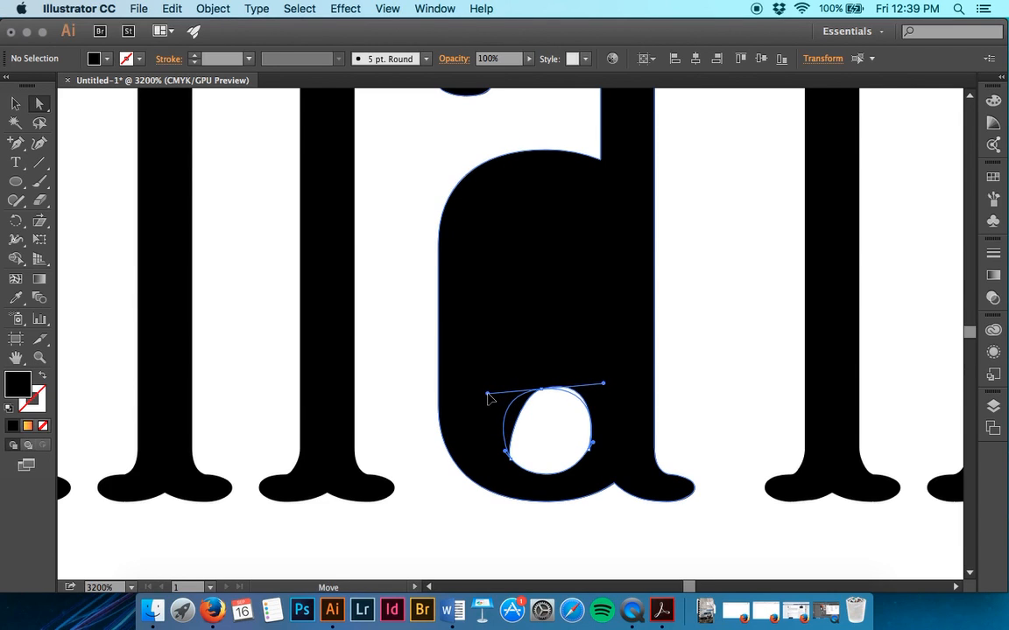
key(super+z)
click(561, 546)
scroll(561, 548, down, 3)
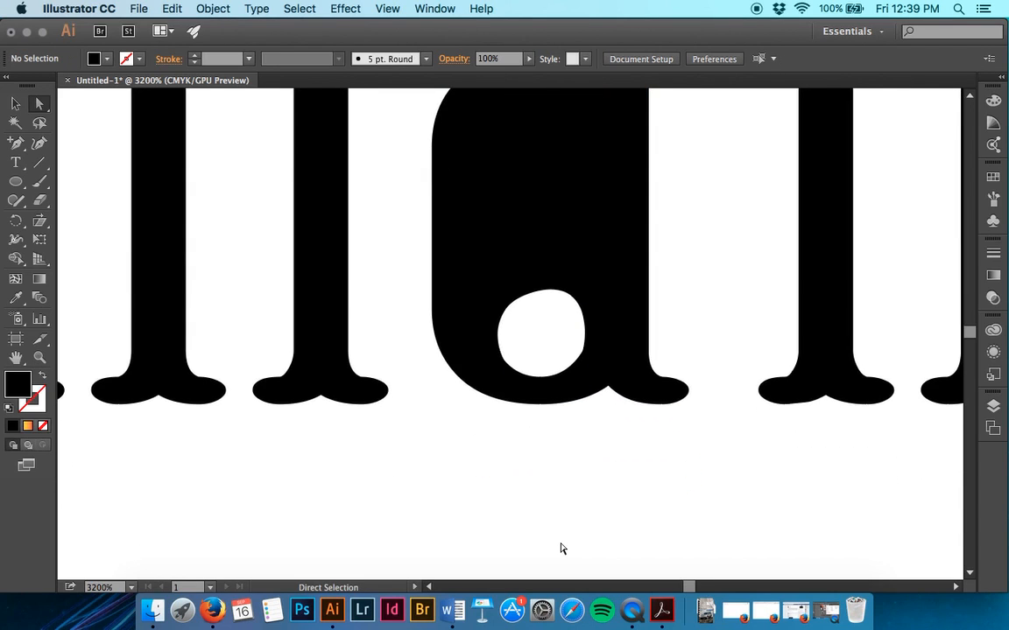
Move the reshaped a up against the m, and the n up against that a
scroll(575, 322, down, 5)
click(503, 300)
drag(524, 288, 497, 289)
click(628, 284)
drag(628, 284, 559, 281)
click(655, 323)
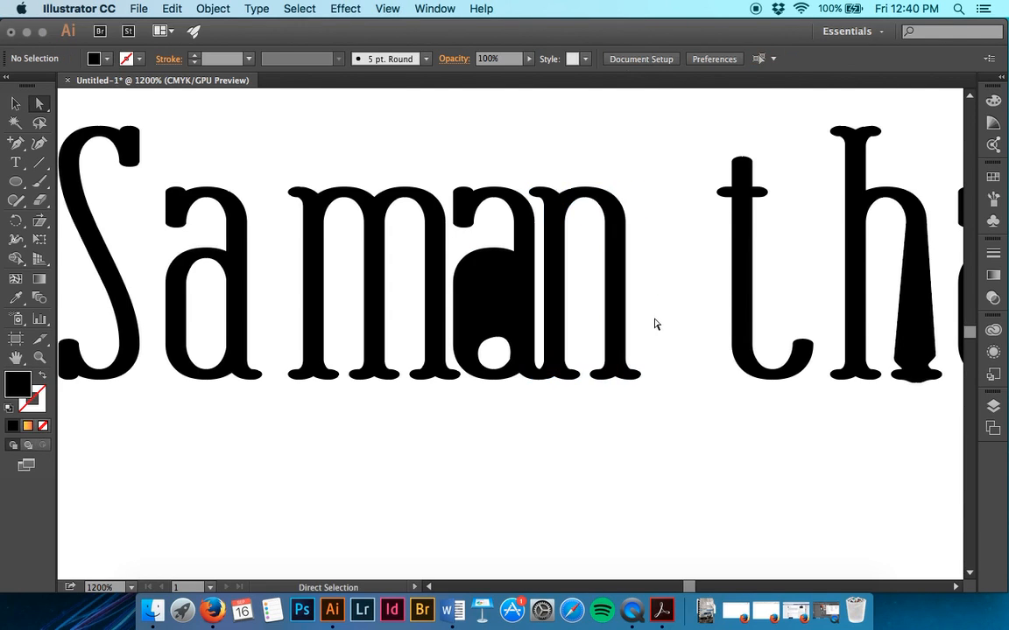
Move the t, h and final a close behind the n at staggered heights, with t and a raised and h lowered
drag(738, 296, 651, 252)
drag(855, 260, 726, 288)
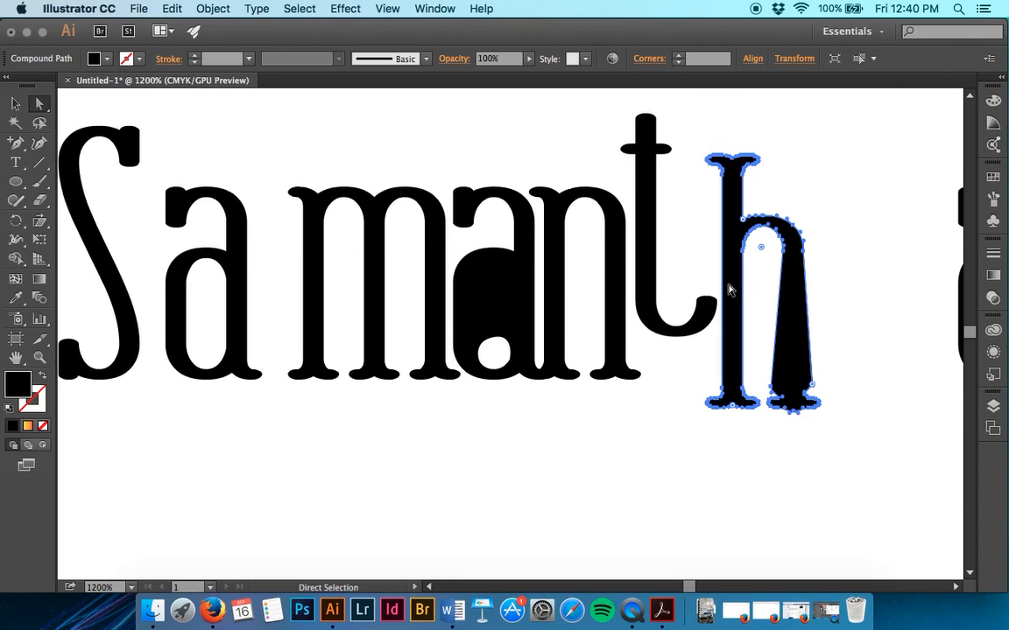
scroll(731, 290, right, 3)
scroll(729, 290, right, 2)
drag(797, 272, 653, 221)
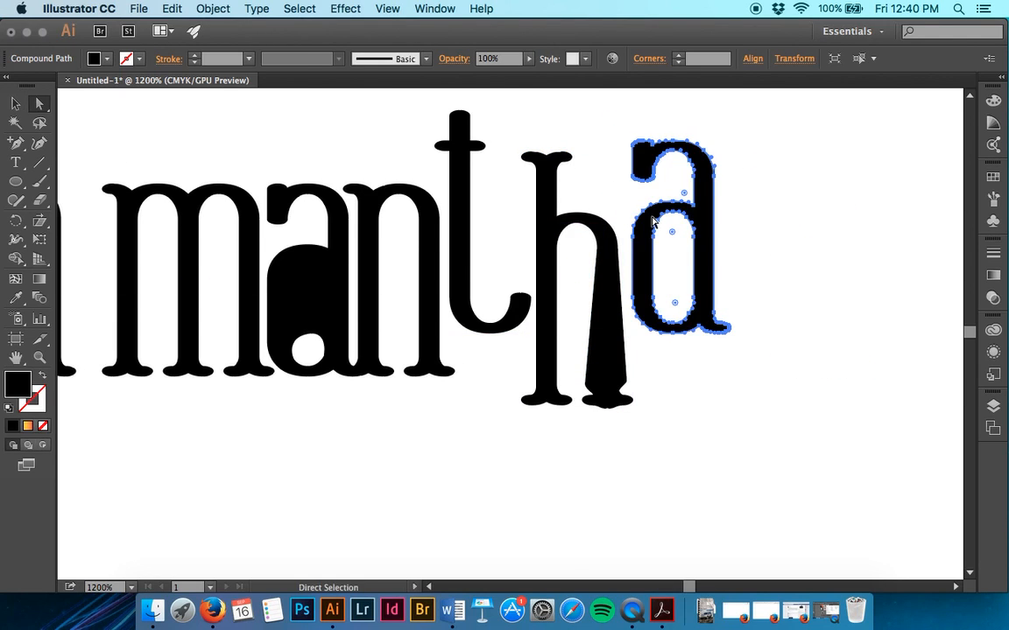
scroll(652, 222, left, 3)
scroll(652, 222, up, 3)
scroll(653, 222, left, 2)
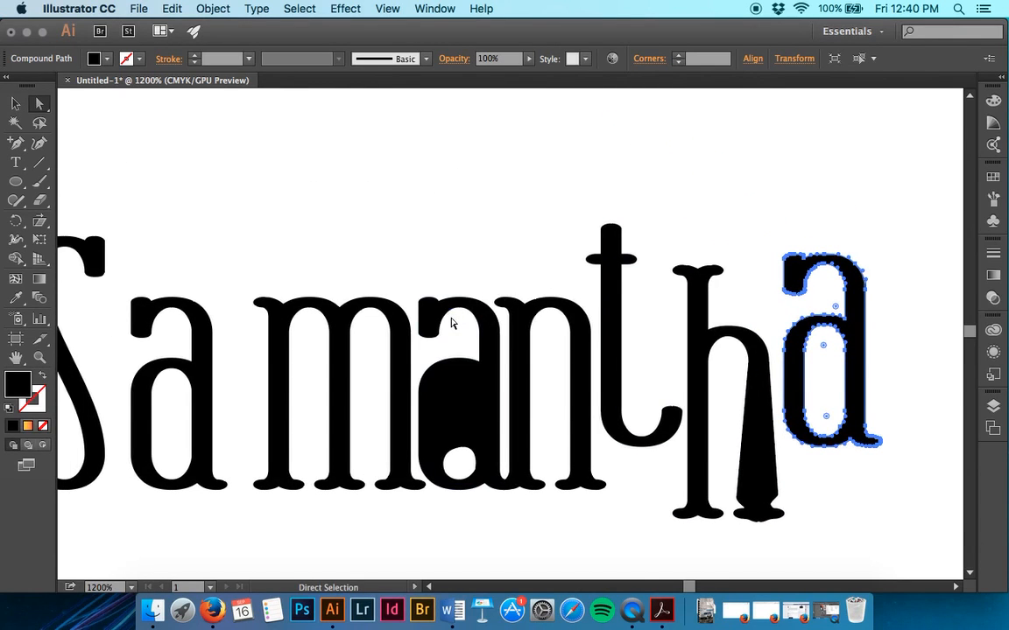
key(super+minus)
key(super+minus)
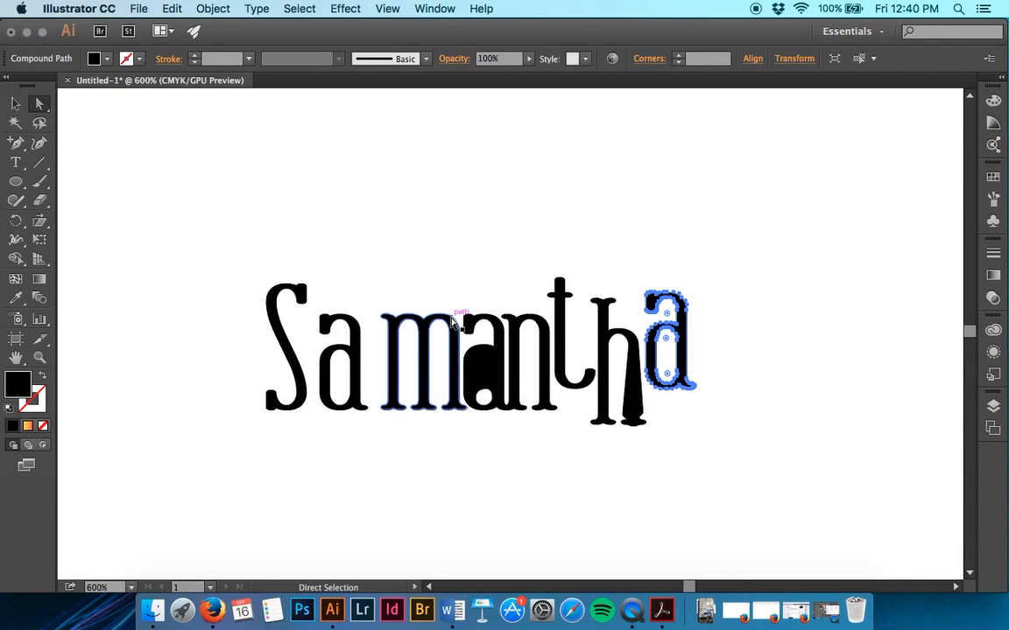
click(549, 469)
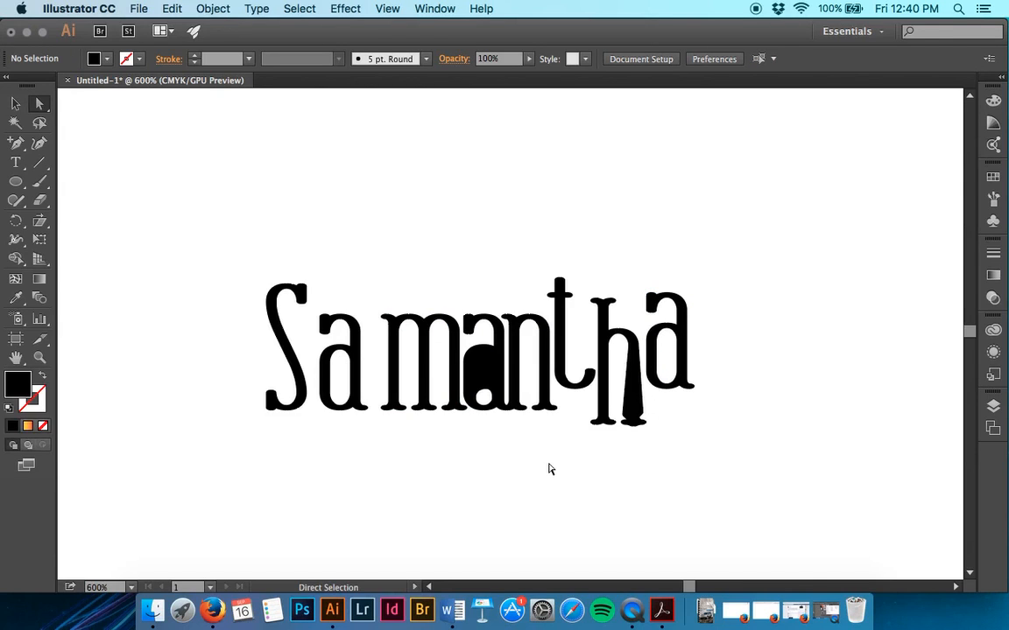
Undo the letter moves, the reshaping and the outline conversion, back to the text area
key(super+z)
key(super+z)
key(super+z)
key(super+z)
key(super+z)
key(super+z)
key(super+z)
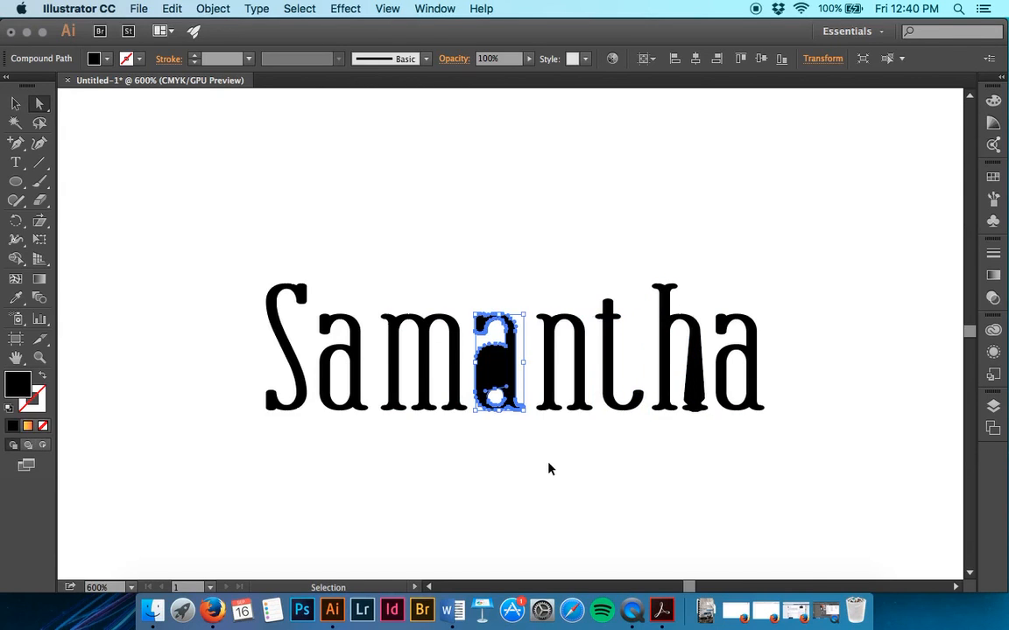
key(super+z)
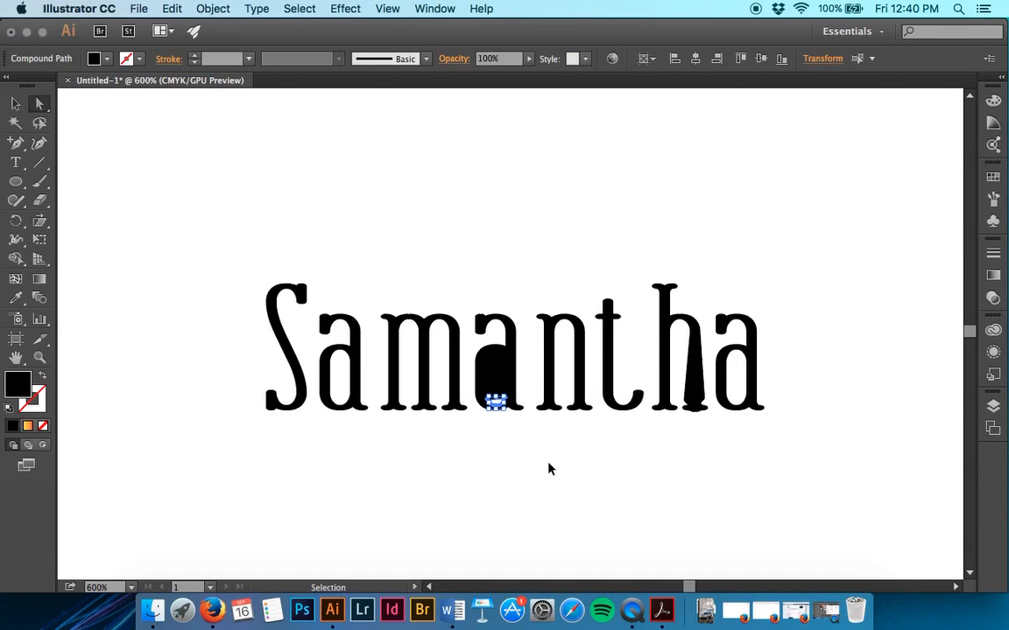
key(super+z)
key(super+z)
key(super+z)
key(super+z)
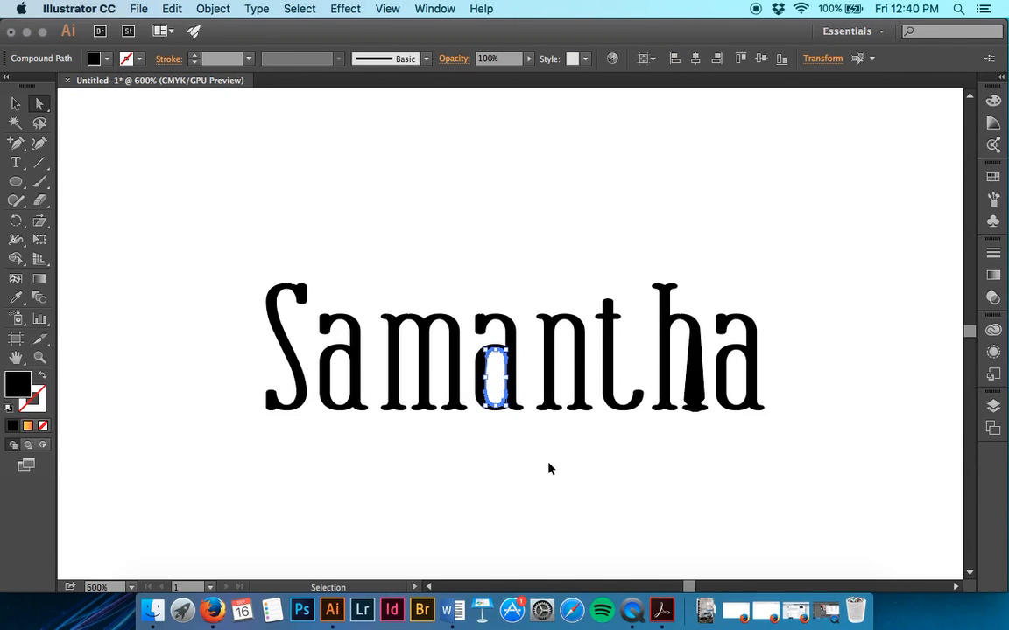
key(super+z)
key(cmd+z)
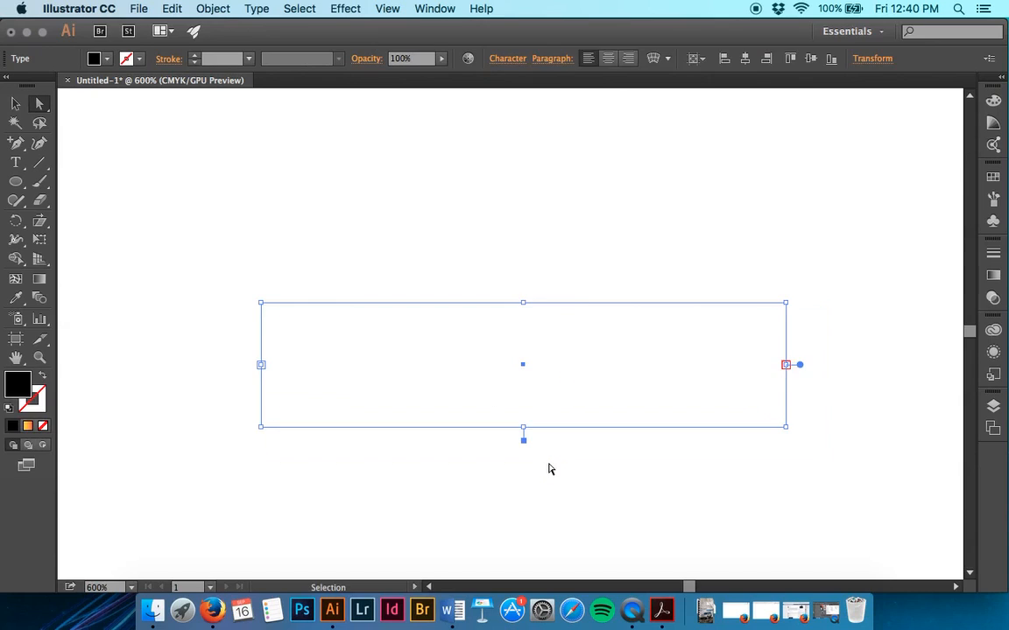
Try to delete the text area by selecting its frame with Direct Selection
drag(548, 469, 433, 155)
key(Delete)
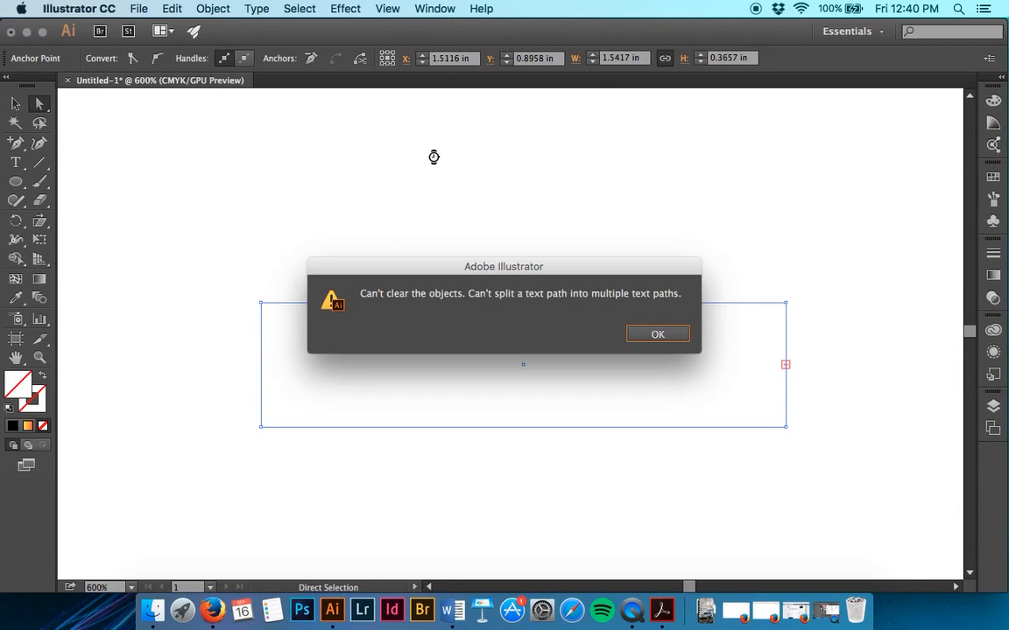
click(658, 334)
scroll(660, 342, down, 3)
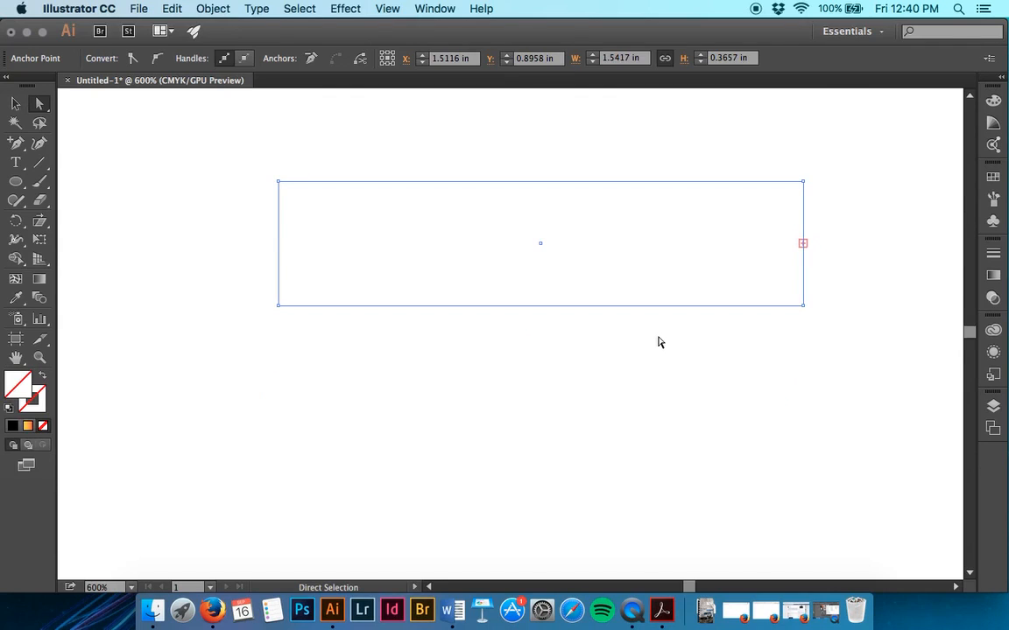
key(super+minus)
scroll(648, 342, right, 5)
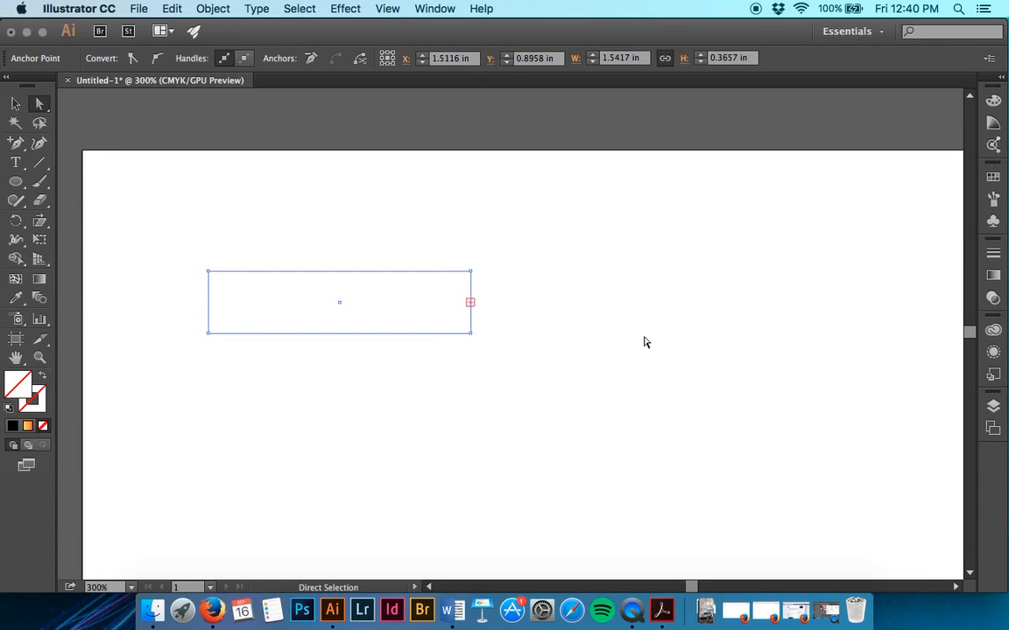
key(super+minus)
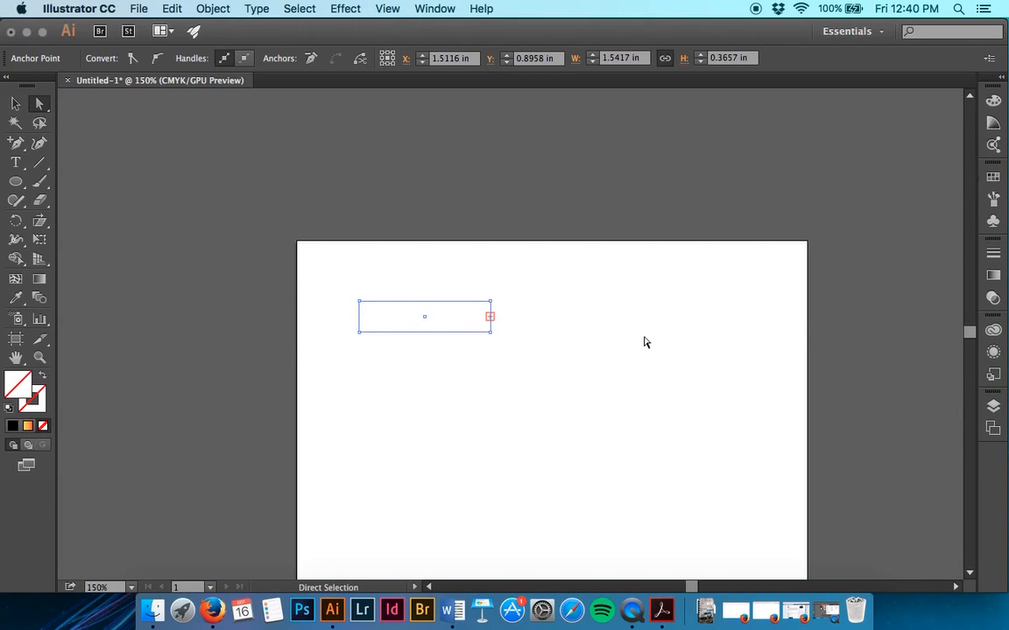